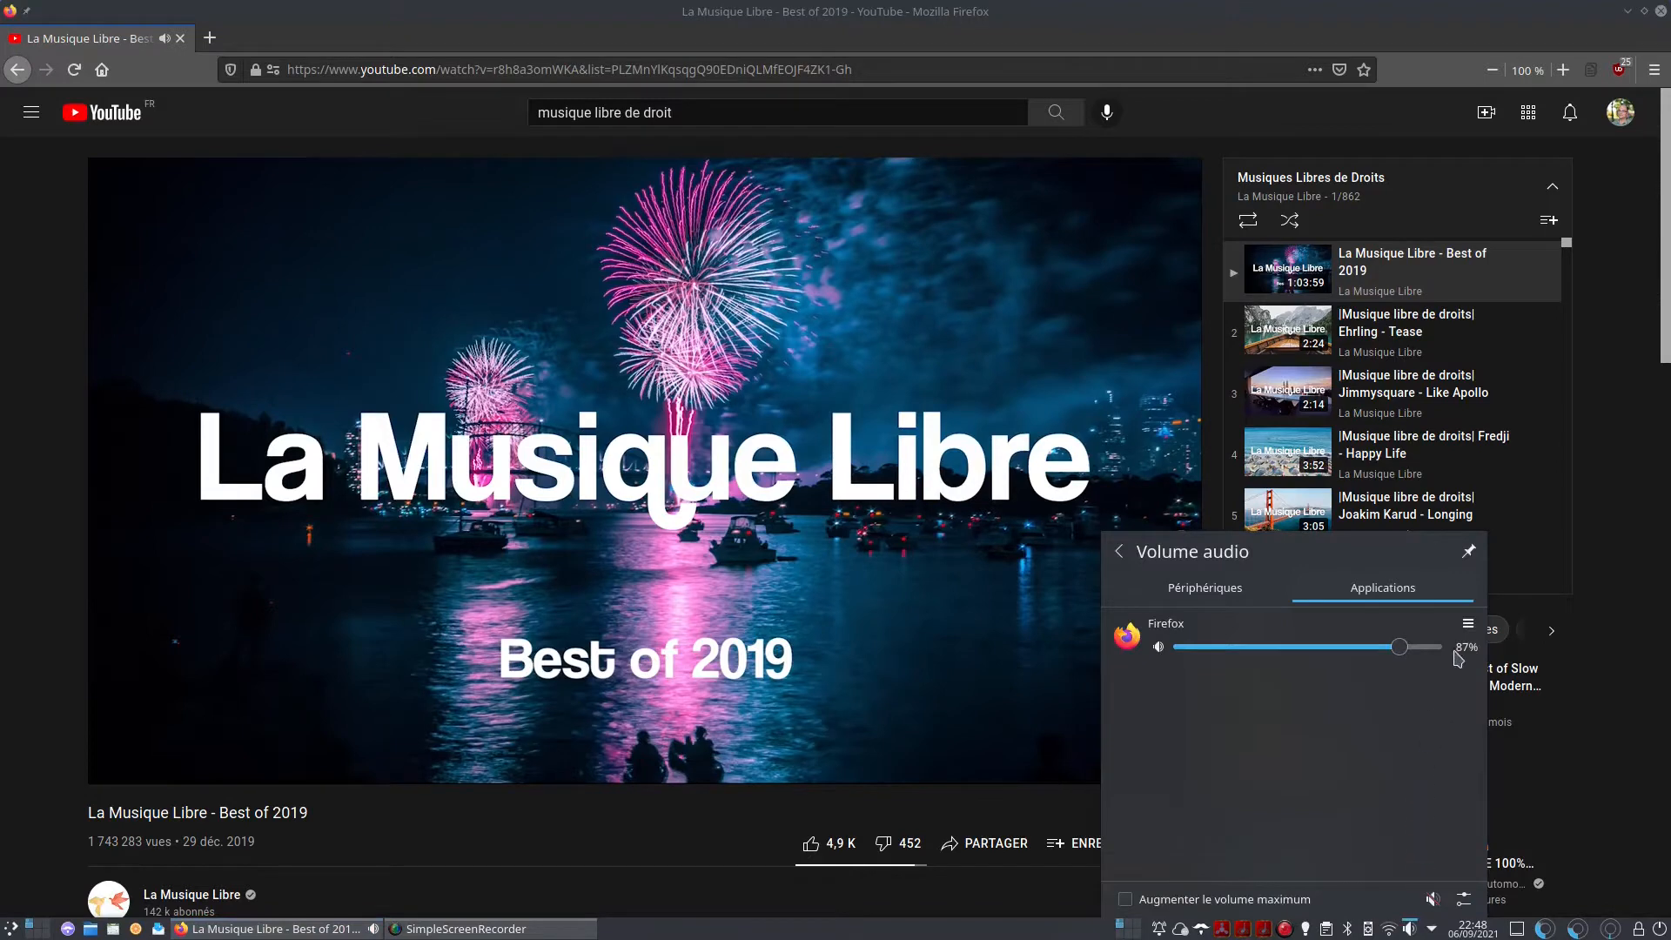
Route Firefox's sound to the AudioBox 22 VSL Stéréo analogique output
{"action": "left_click", "coordinate": [1468, 624]}
{"action": "left_click", "coordinate": [1440, 671]}
{"action": "left_click", "coordinate": [1467, 624]}
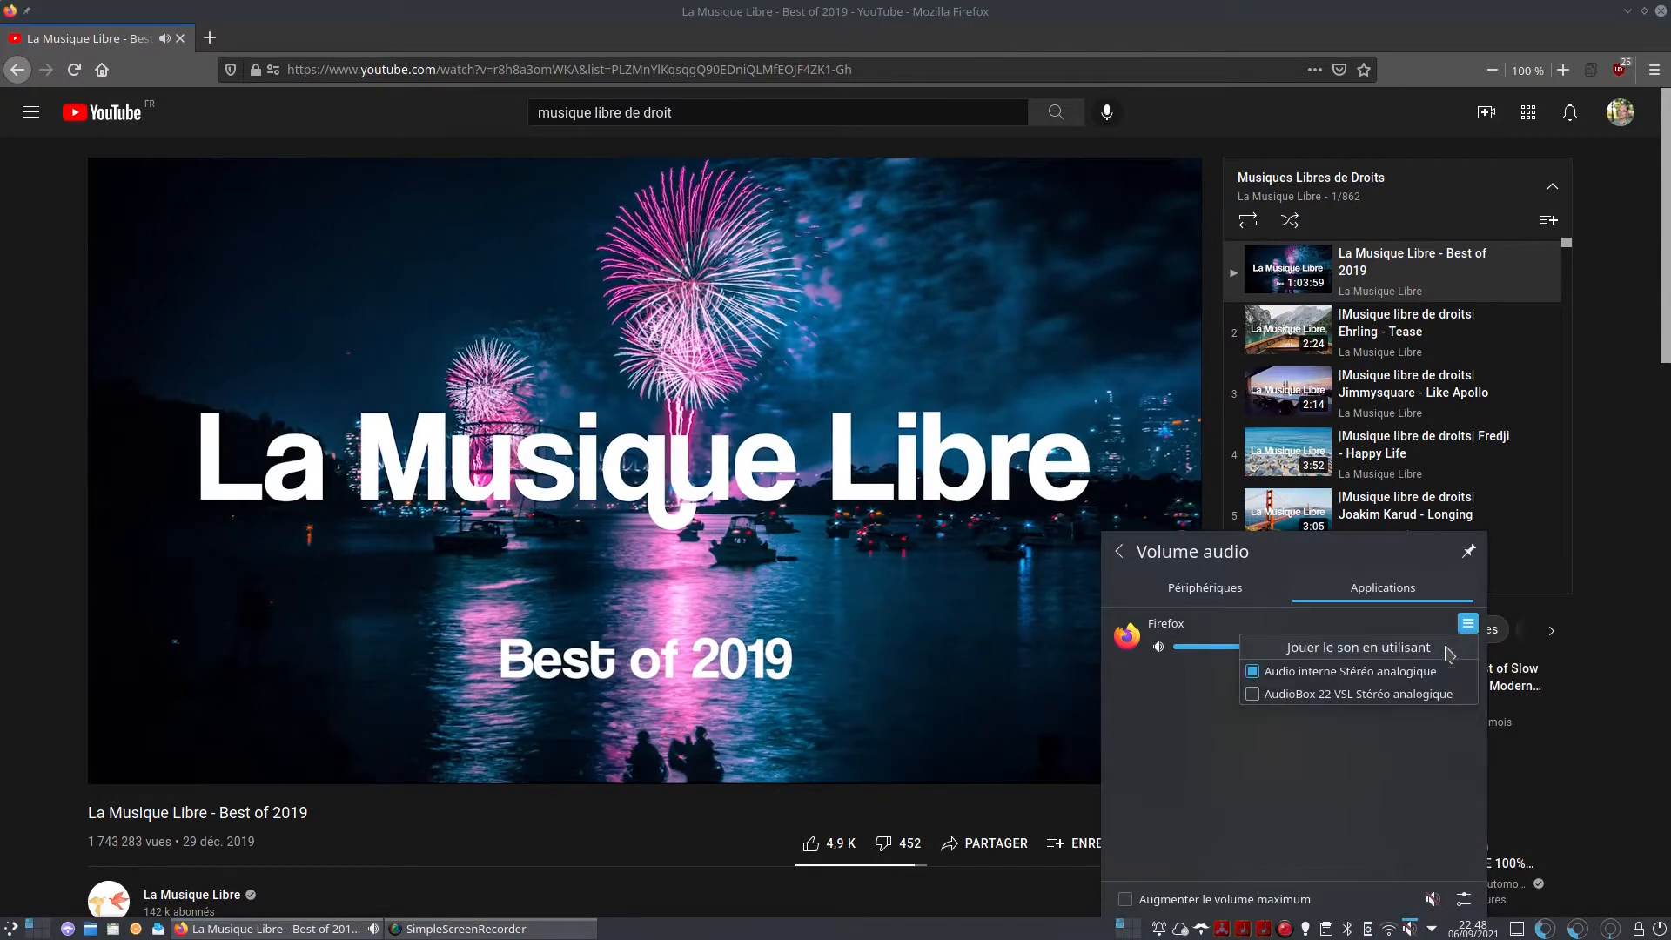
{"action": "left_click", "coordinate": [1416, 694]}
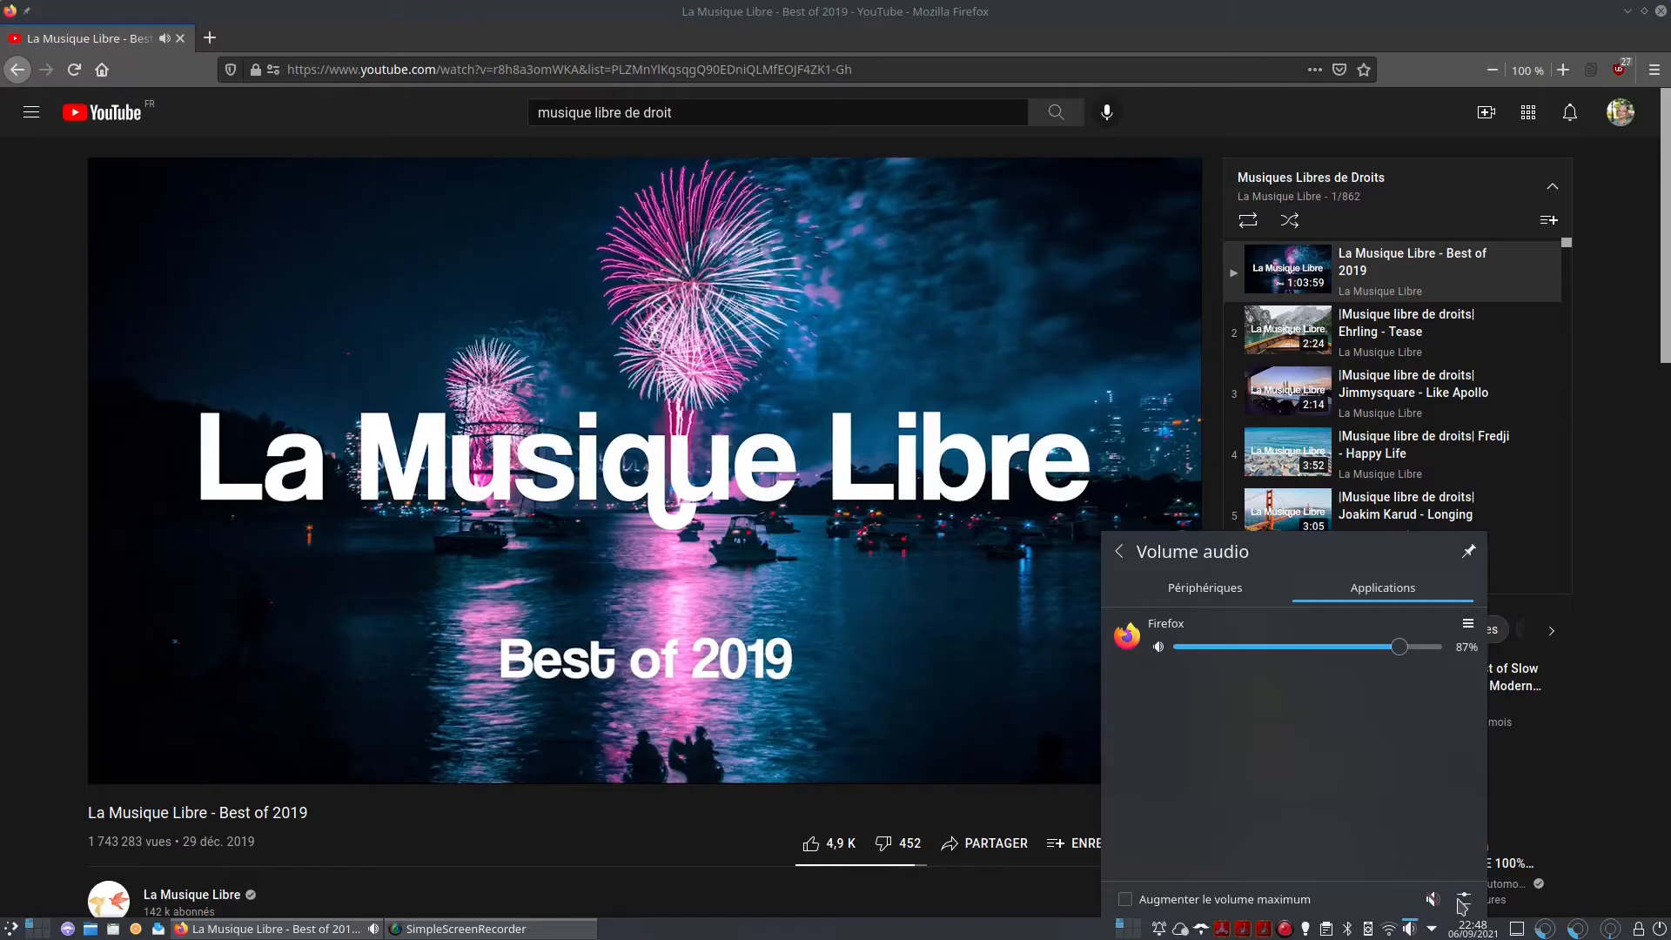
Open the full audio volume settings, raise the Firefox stream's volume to 93%, and show the audio devices
{"action": "key", "text": "Escape"}
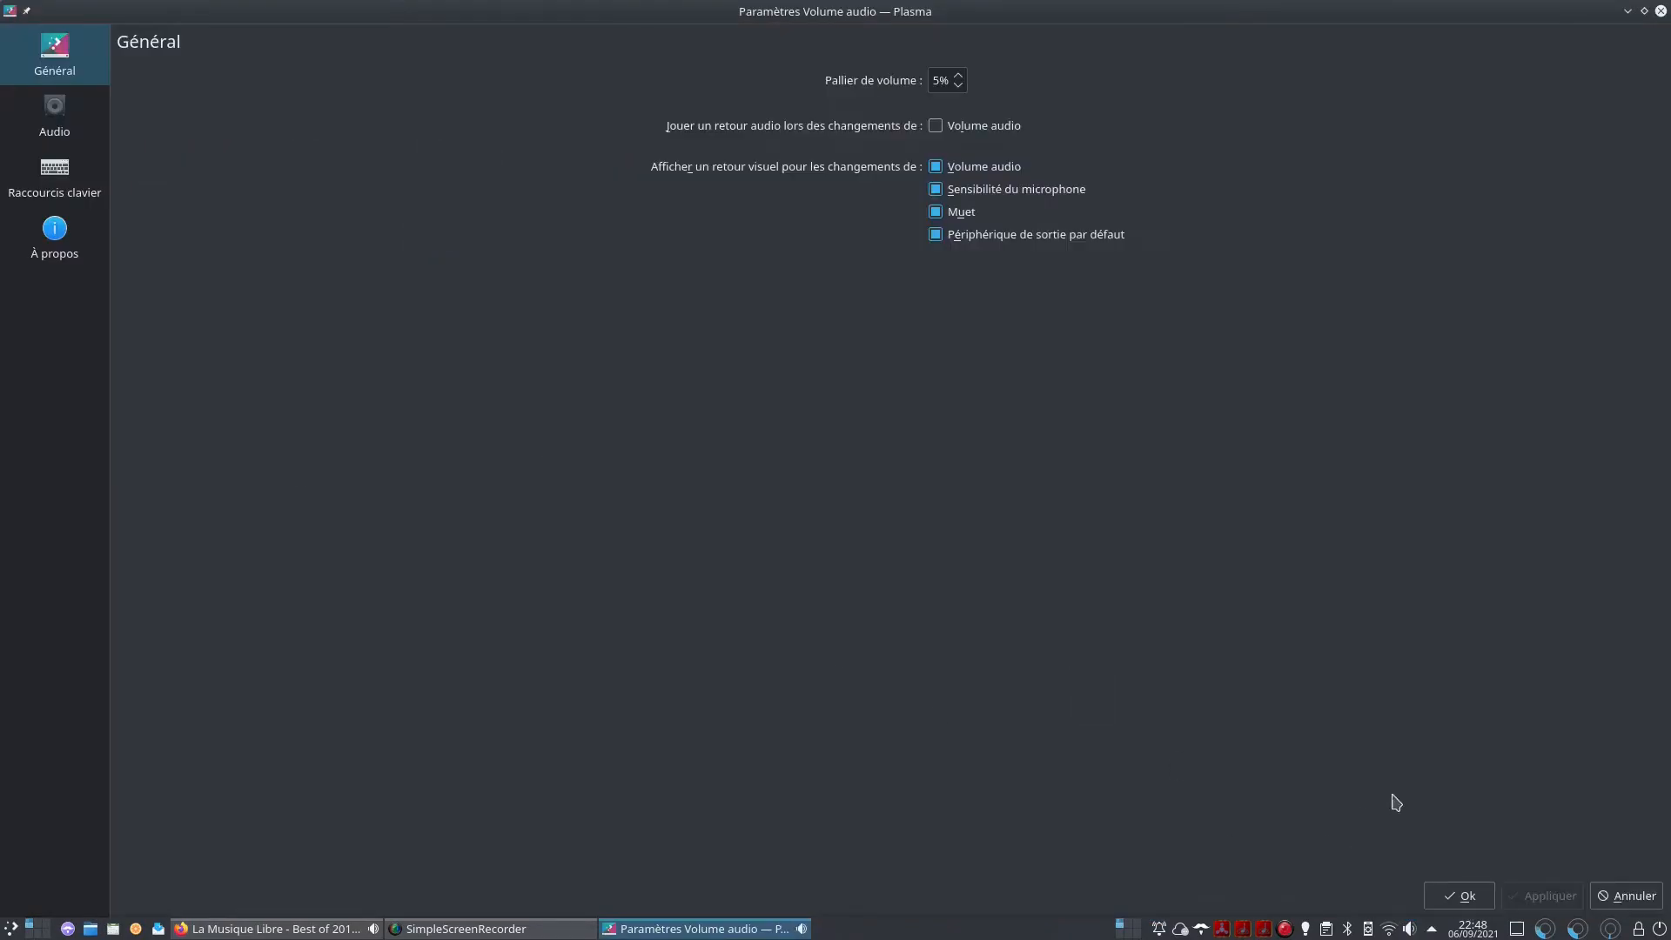
{"action": "left_click_drag", "start_coordinate": [1393, 796], "coordinate": [1001, 367]}
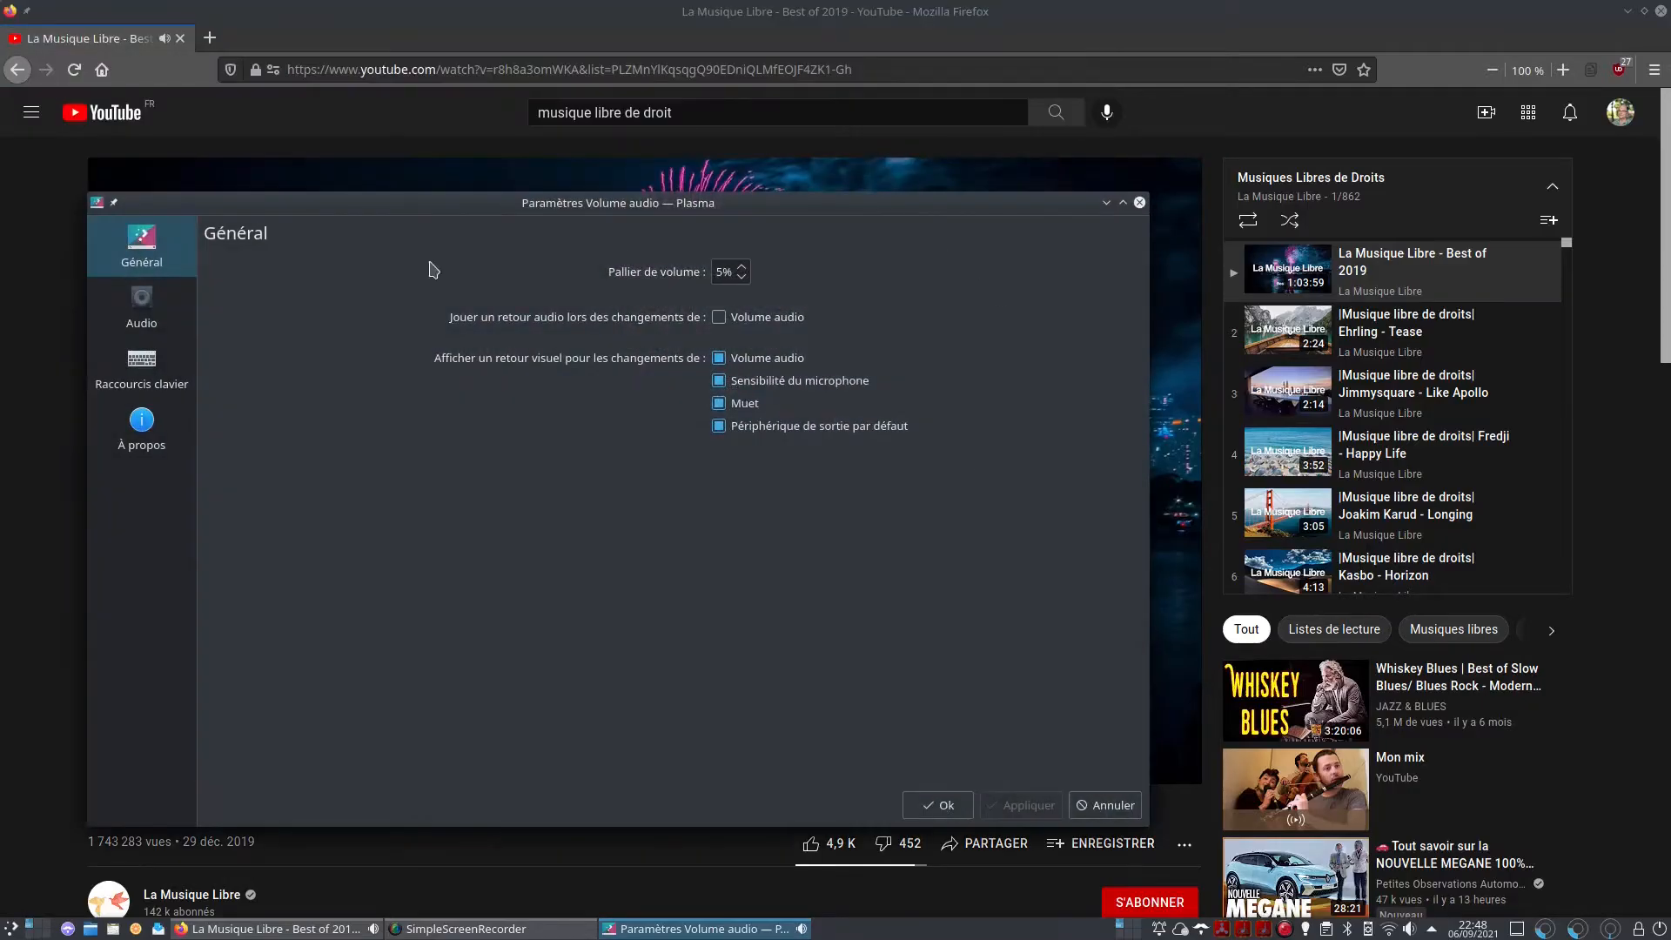
{"action": "left_click", "coordinate": [118, 322]}
{"action": "left_click", "coordinate": [370, 283]}
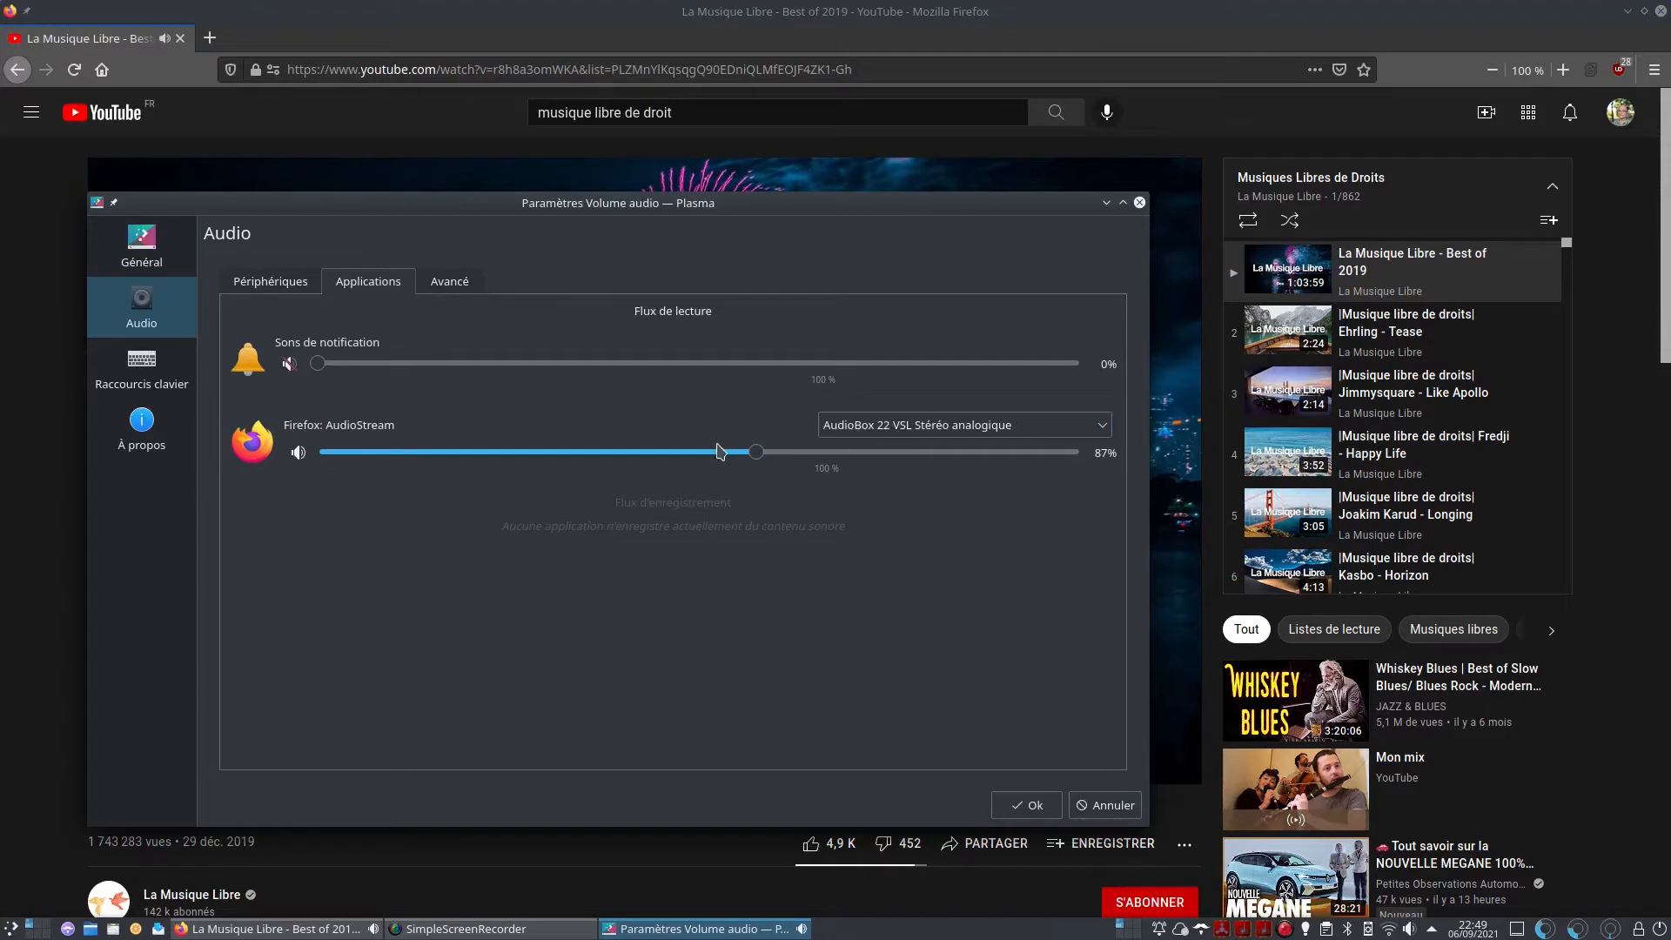
{"action": "mouse_move", "coordinate": [758, 461]}
{"action": "left_mouse_down"}
{"action": "mouse_move", "coordinate": [841, 463]}
{"action": "mouse_move", "coordinate": [789, 465]}
{"action": "left_mouse_up"}
{"action": "left_click", "coordinate": [296, 283]}
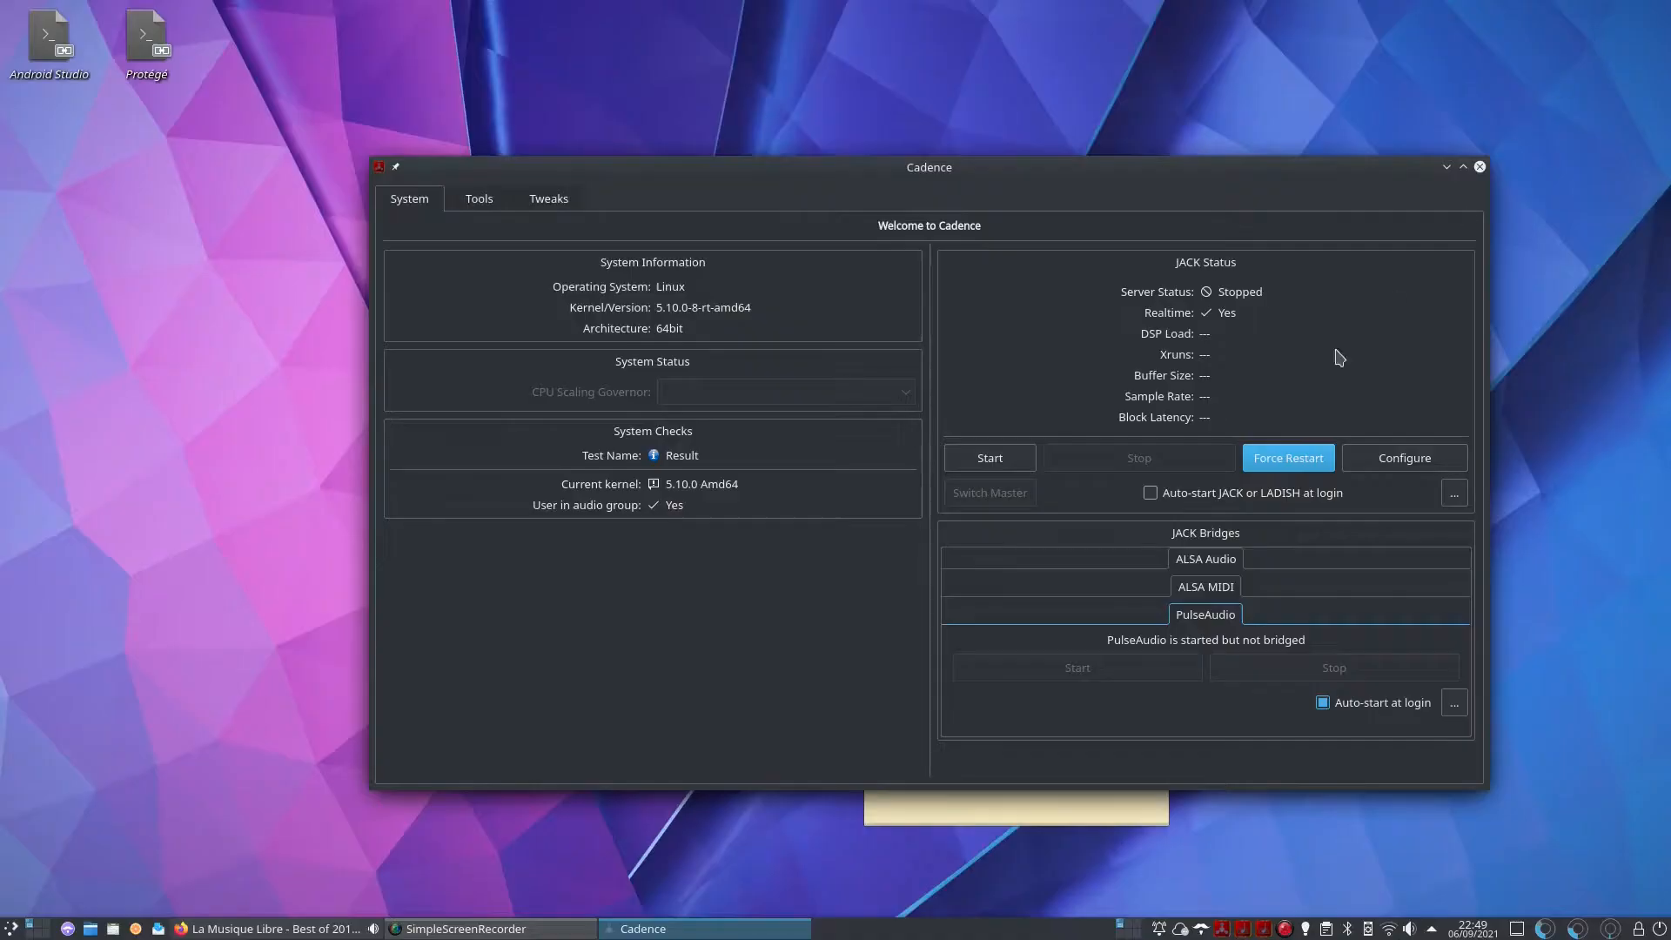
In Cadence, set JACK's ALSA input and output devices to hw:VSL,0 [USB Audio] and try to start the server
{"action": "left_click", "coordinate": [1426, 456]}
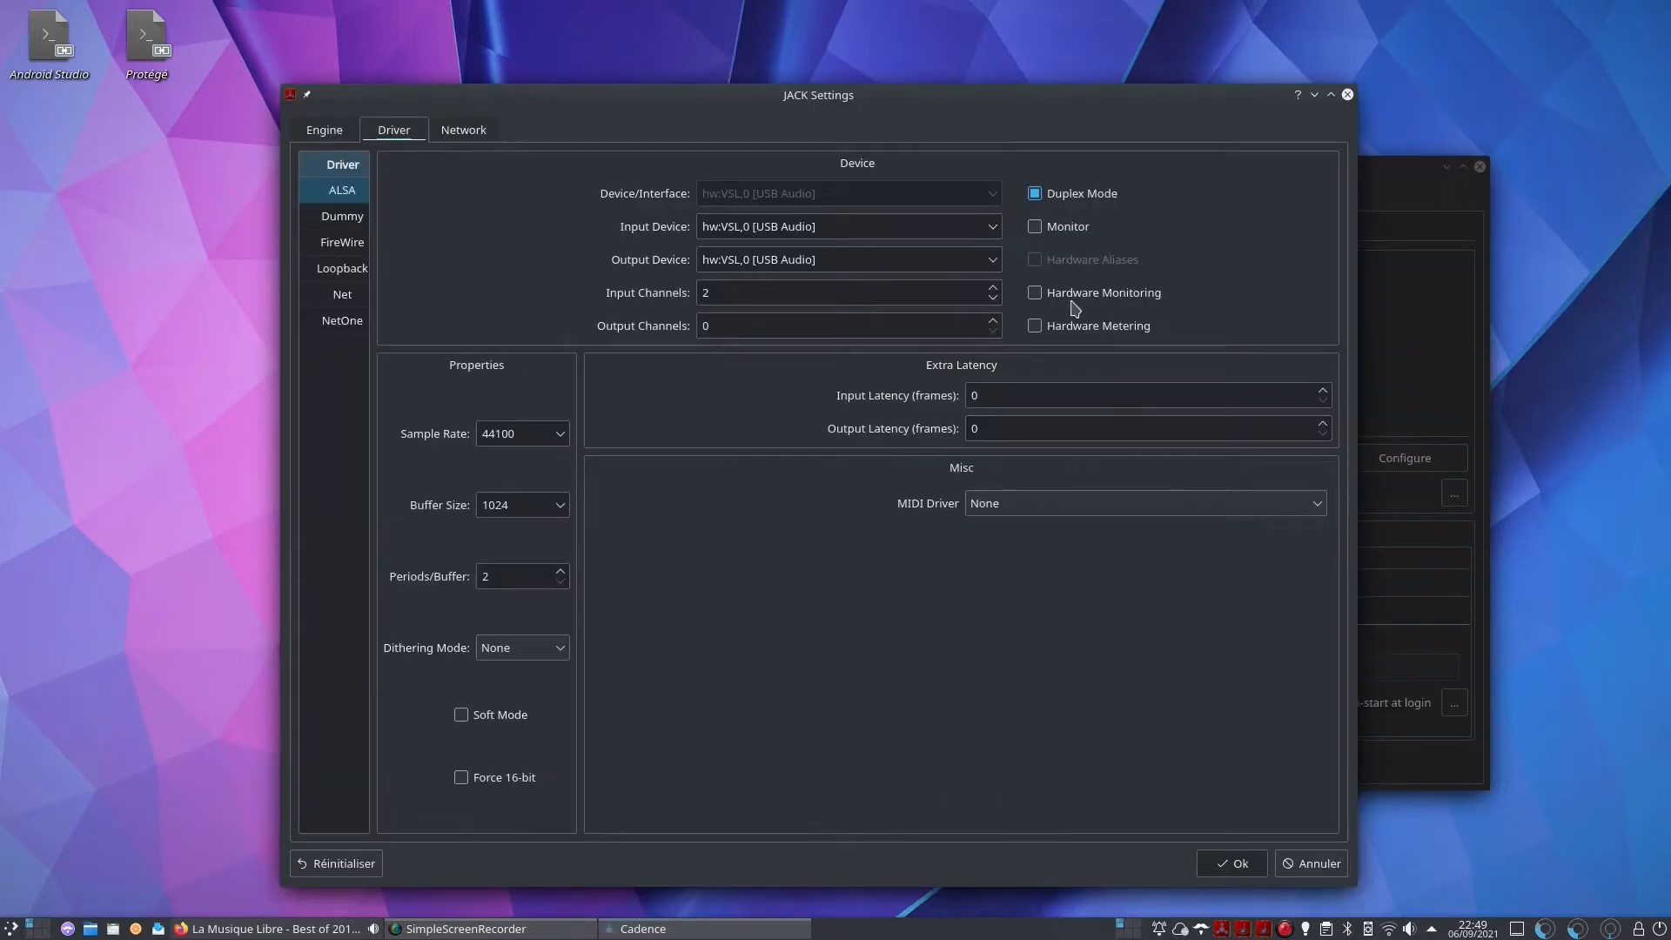
{"action": "left_click", "coordinate": [991, 231]}
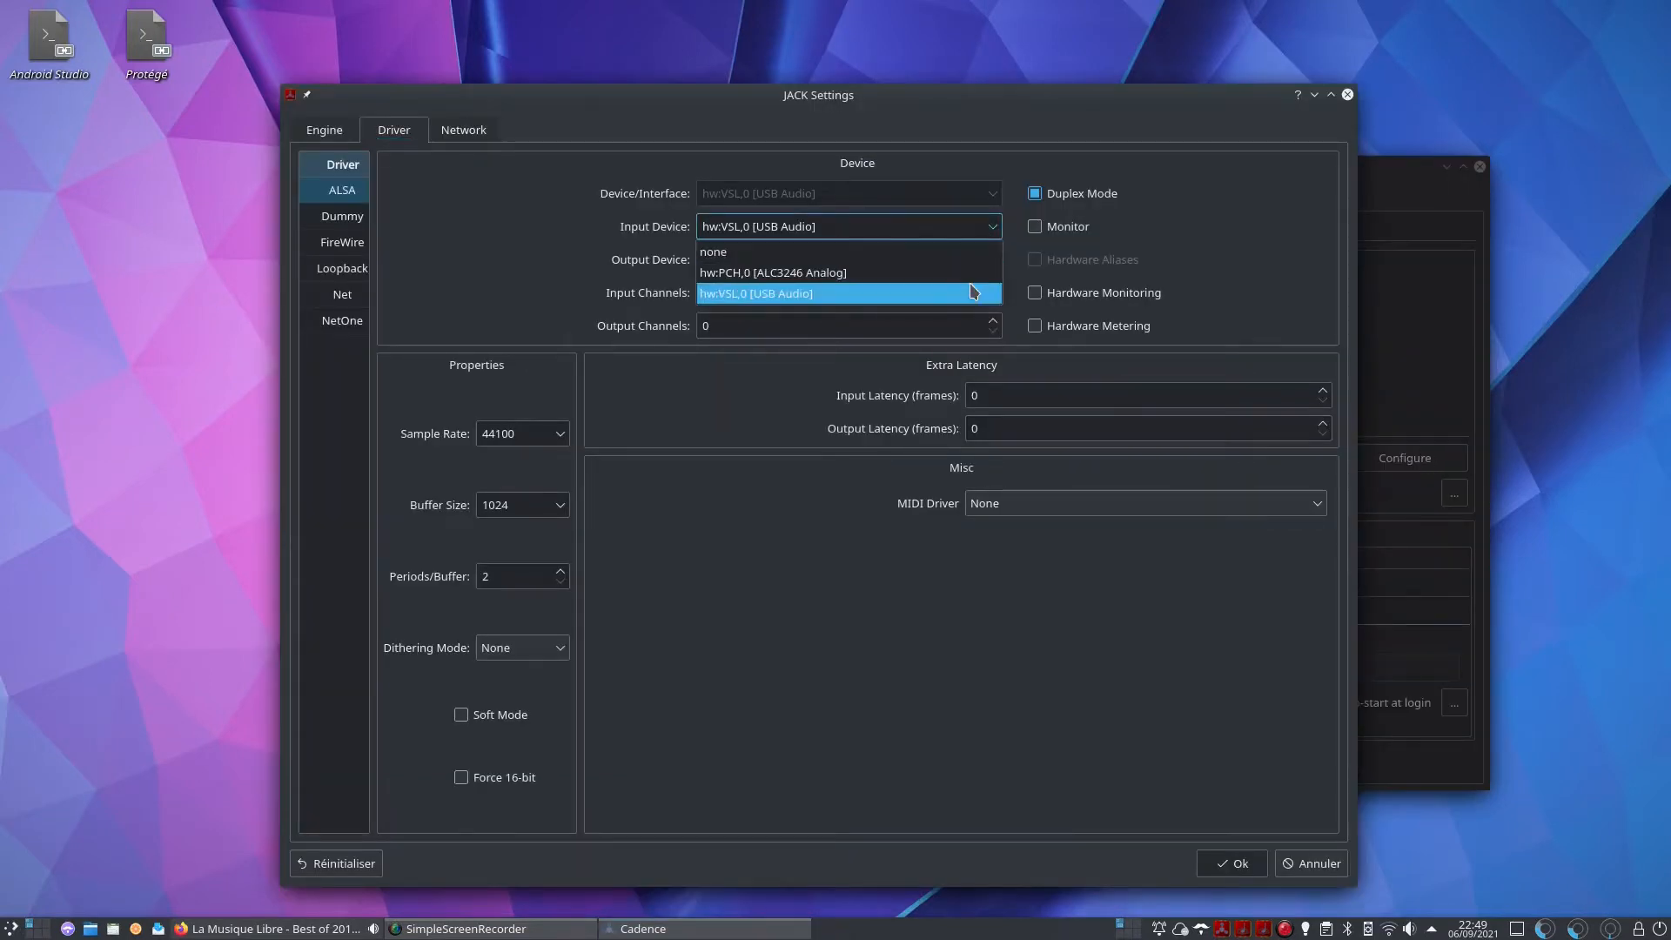
{"action": "left_click", "coordinate": [977, 290]}
{"action": "left_click", "coordinate": [993, 263]}
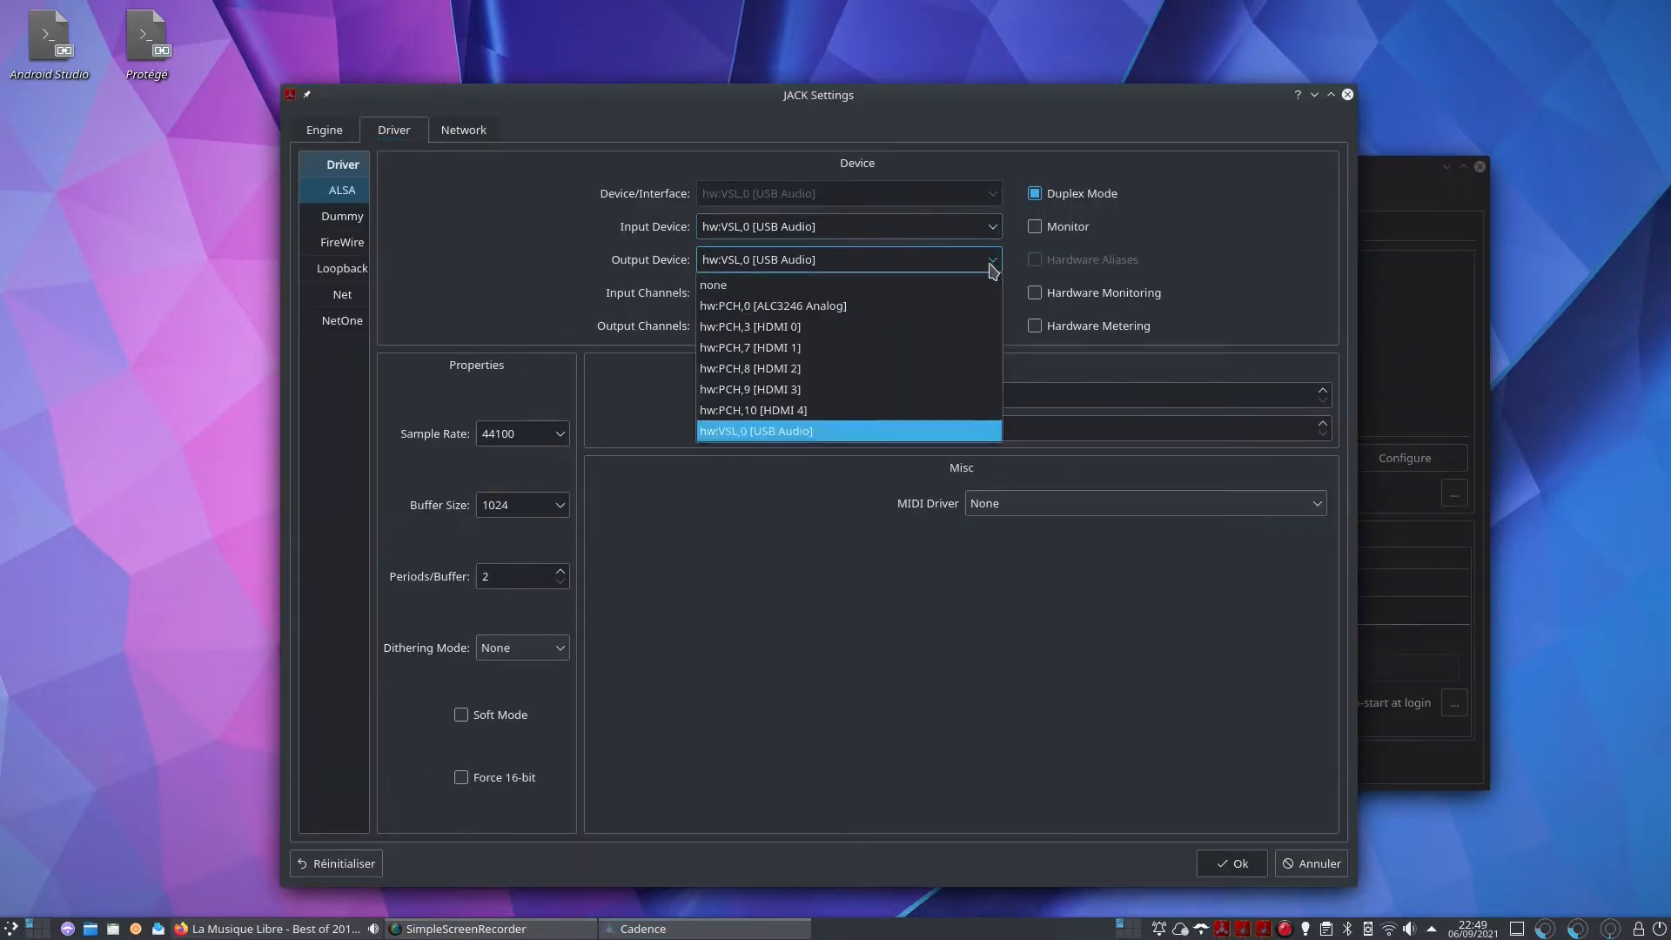
{"action": "left_click", "coordinate": [944, 431]}
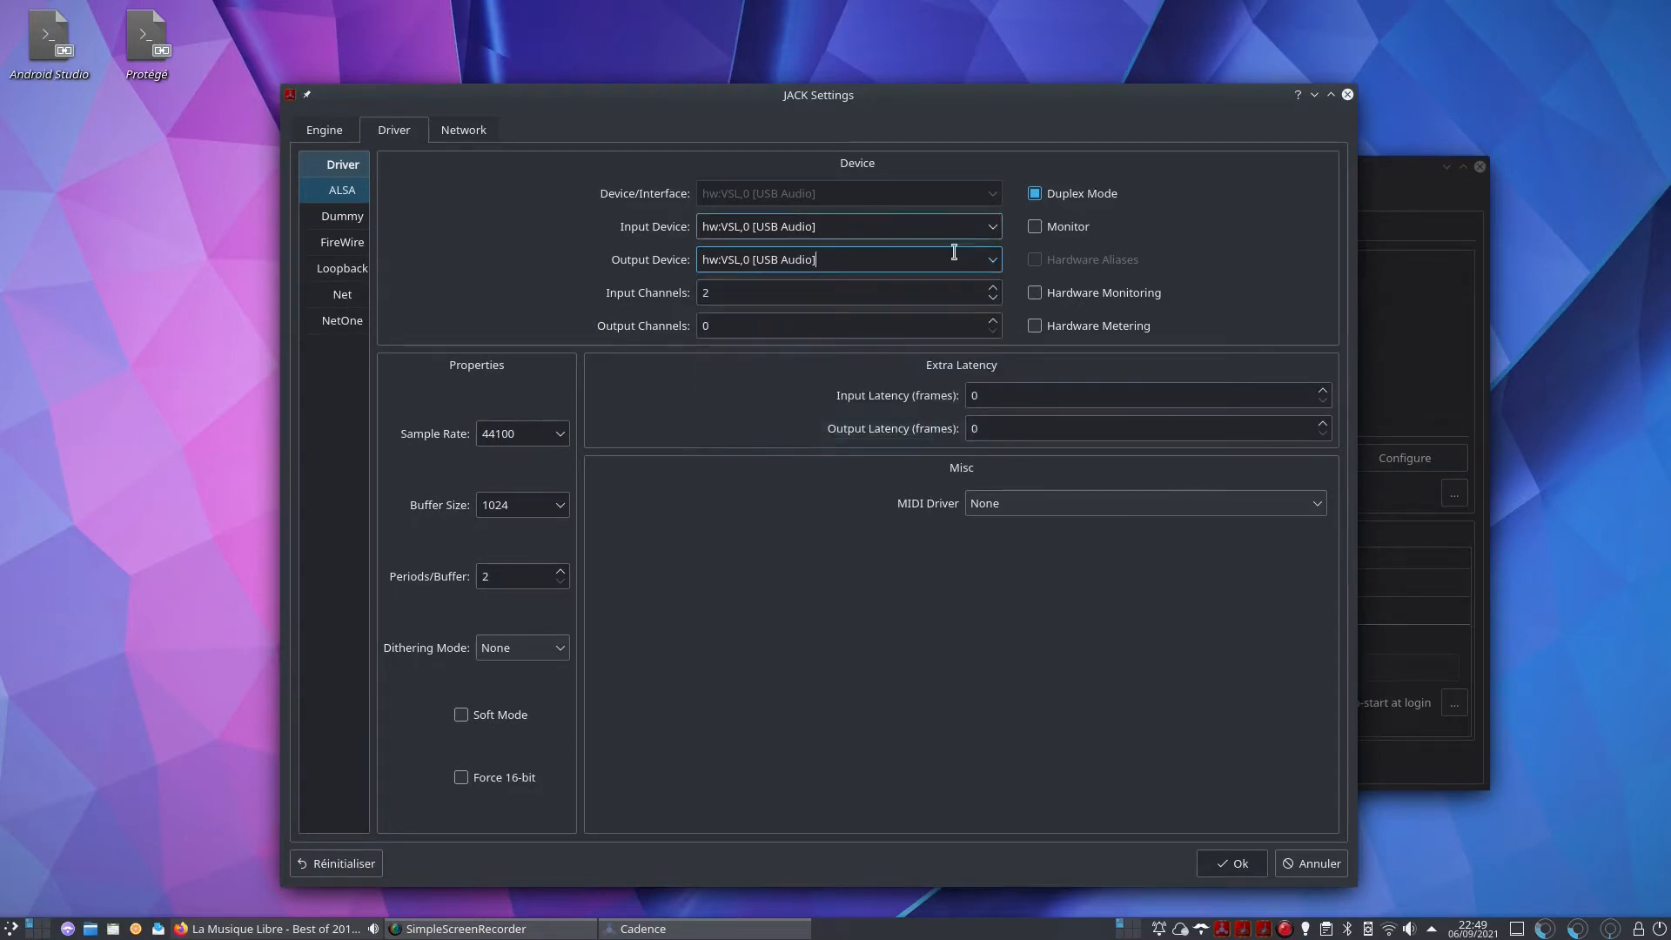
{"action": "left_click", "coordinate": [1230, 862]}
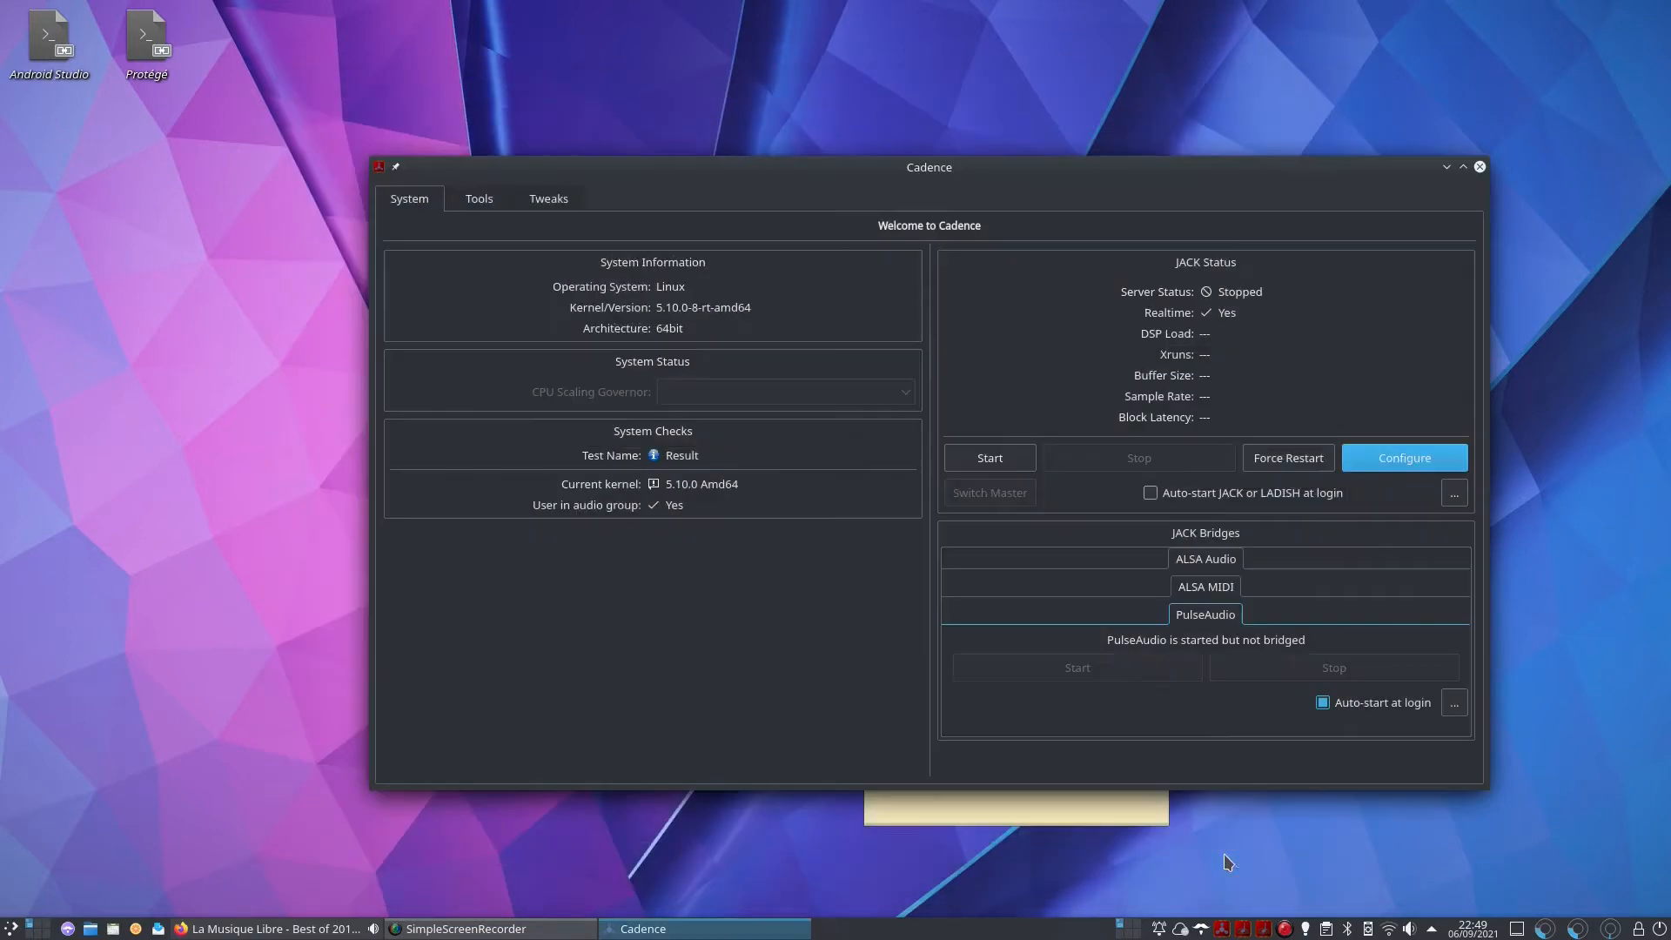
{"action": "left_click", "coordinate": [994, 460]}
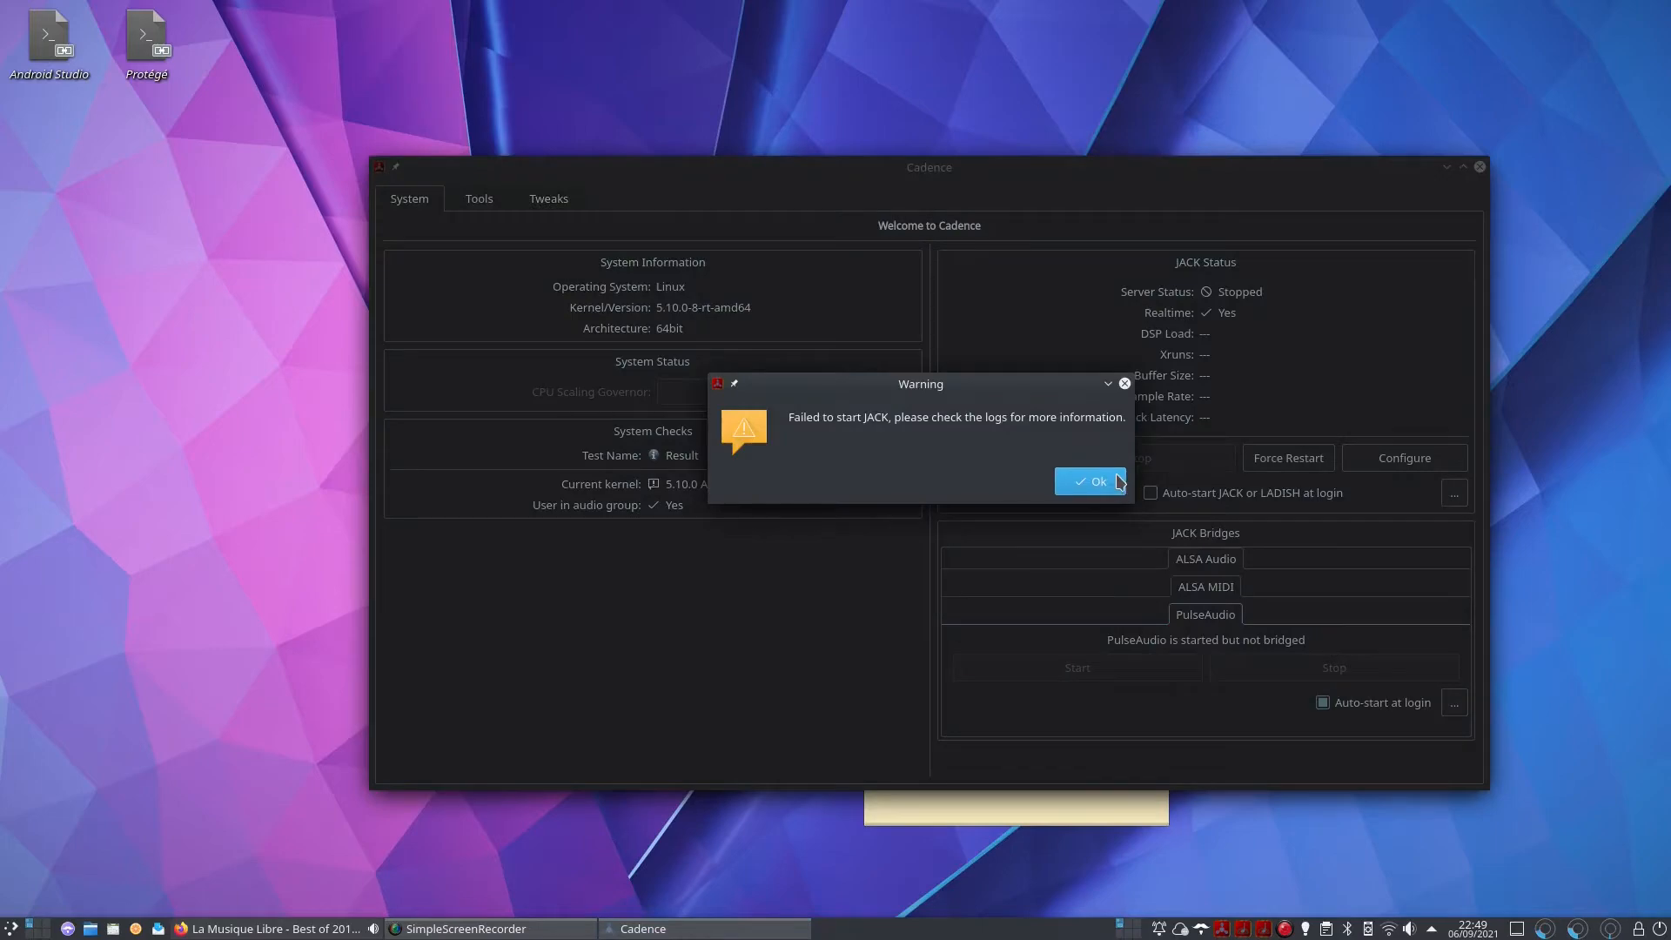
{"action": "left_click", "coordinate": [1090, 480]}
Pause the YouTube video in Firefox and try to start the JACK server again from Cadence
{"action": "left_click", "coordinate": [261, 928]}
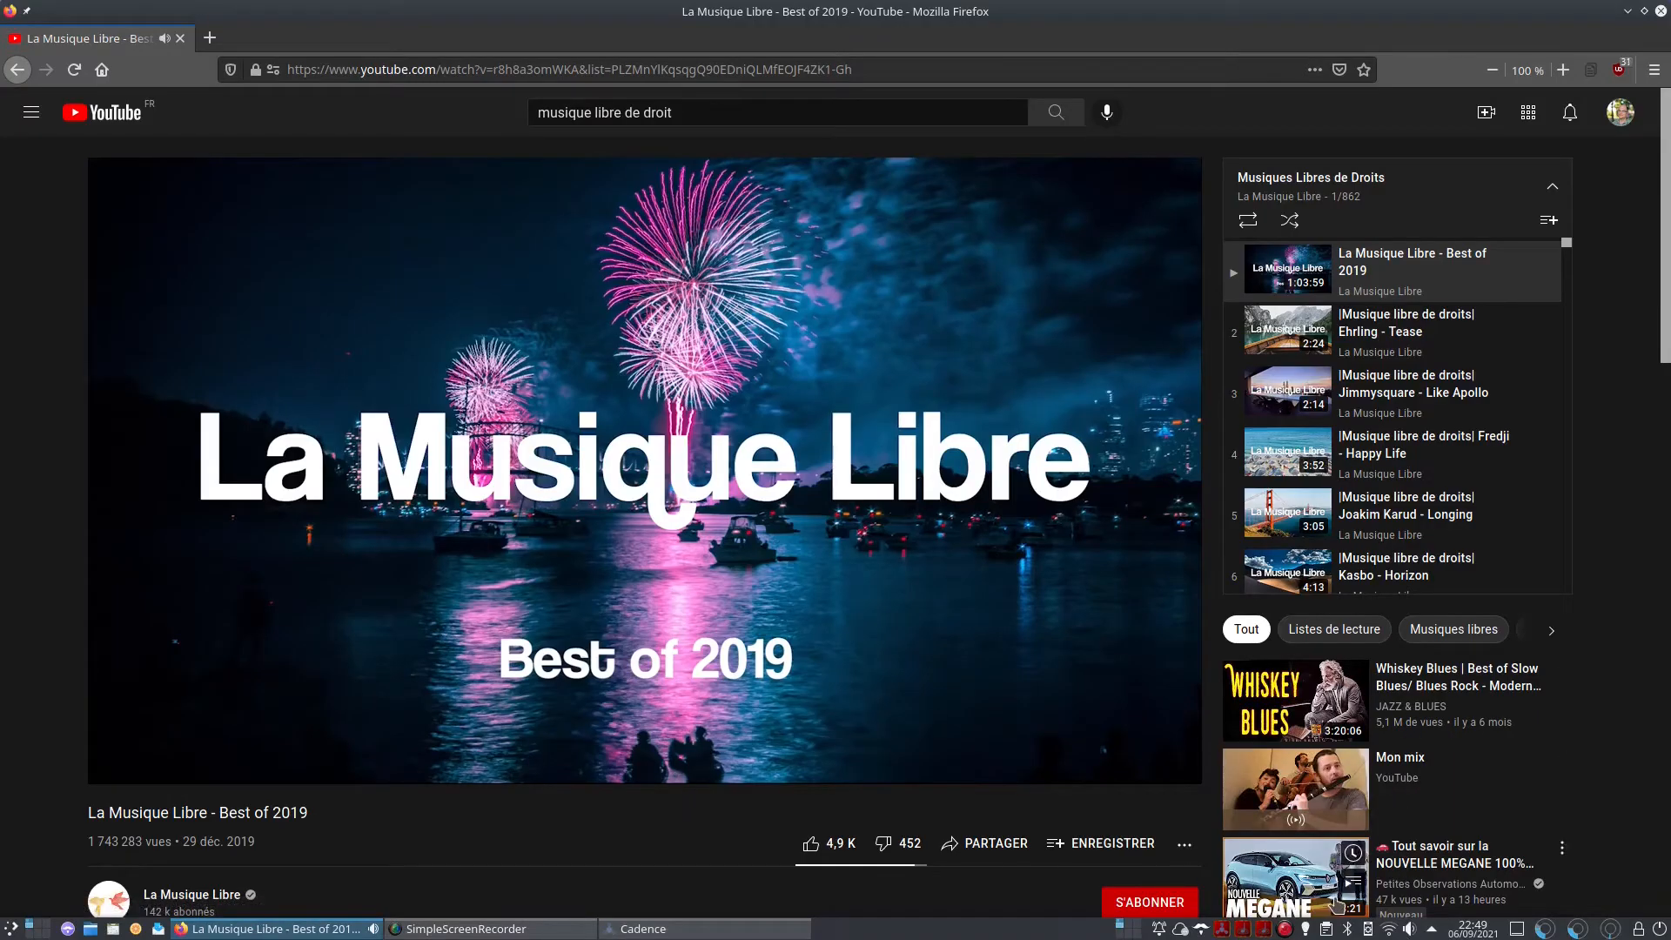
{"action": "left_click", "coordinate": [148, 768]}
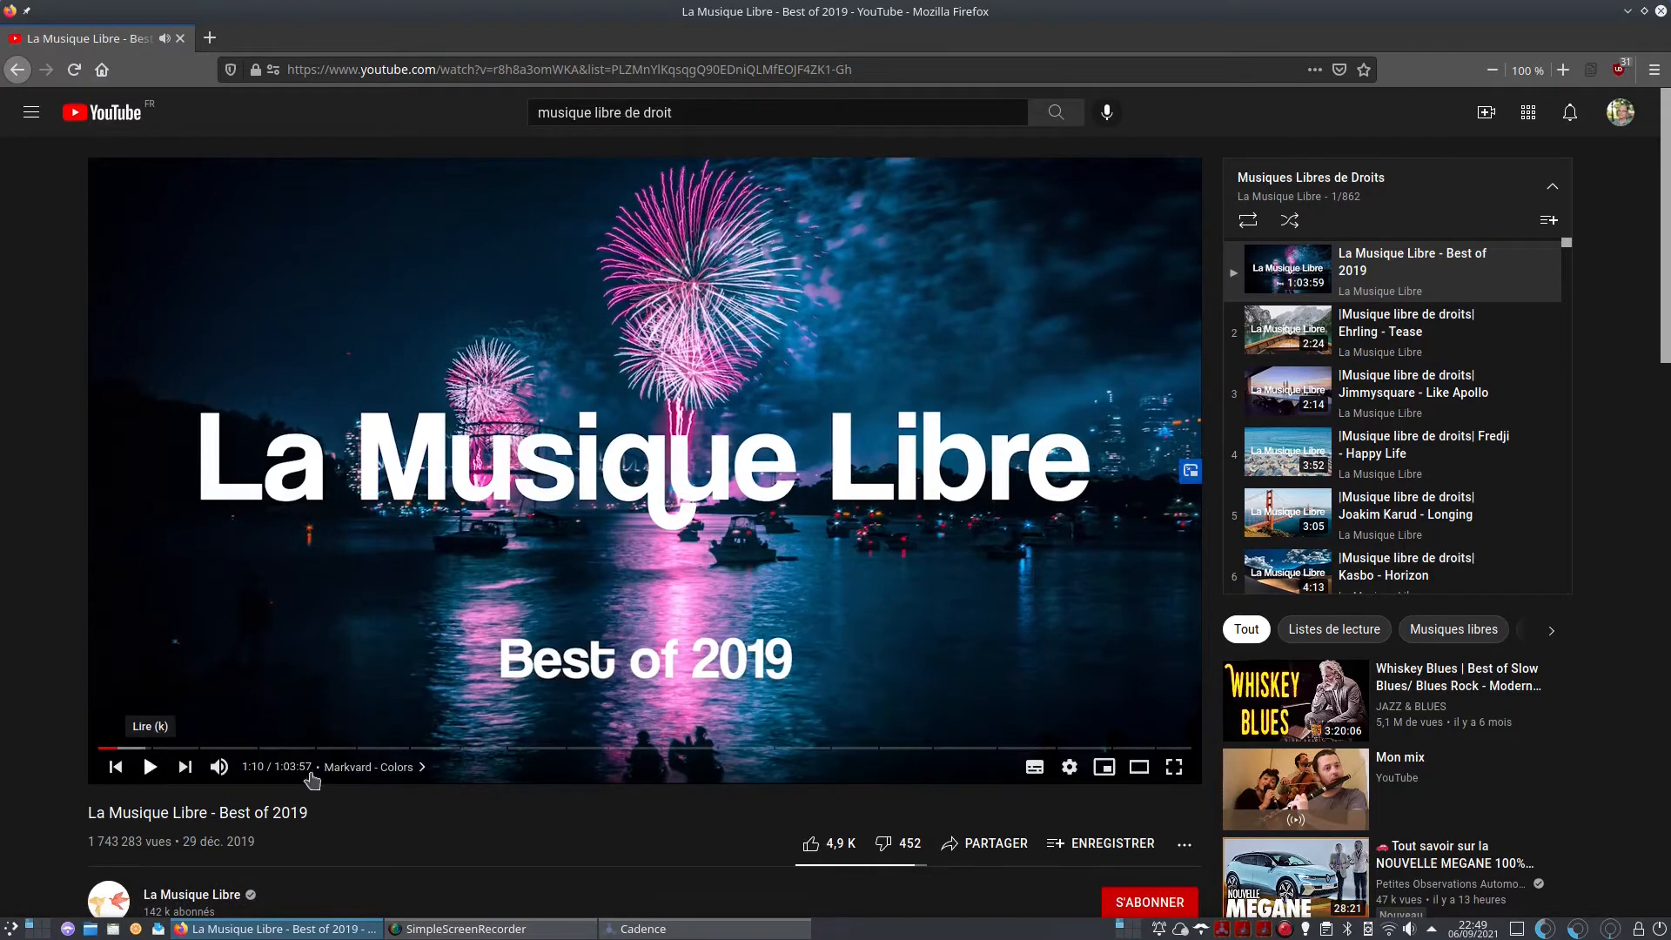
{"action": "left_click", "coordinate": [644, 928]}
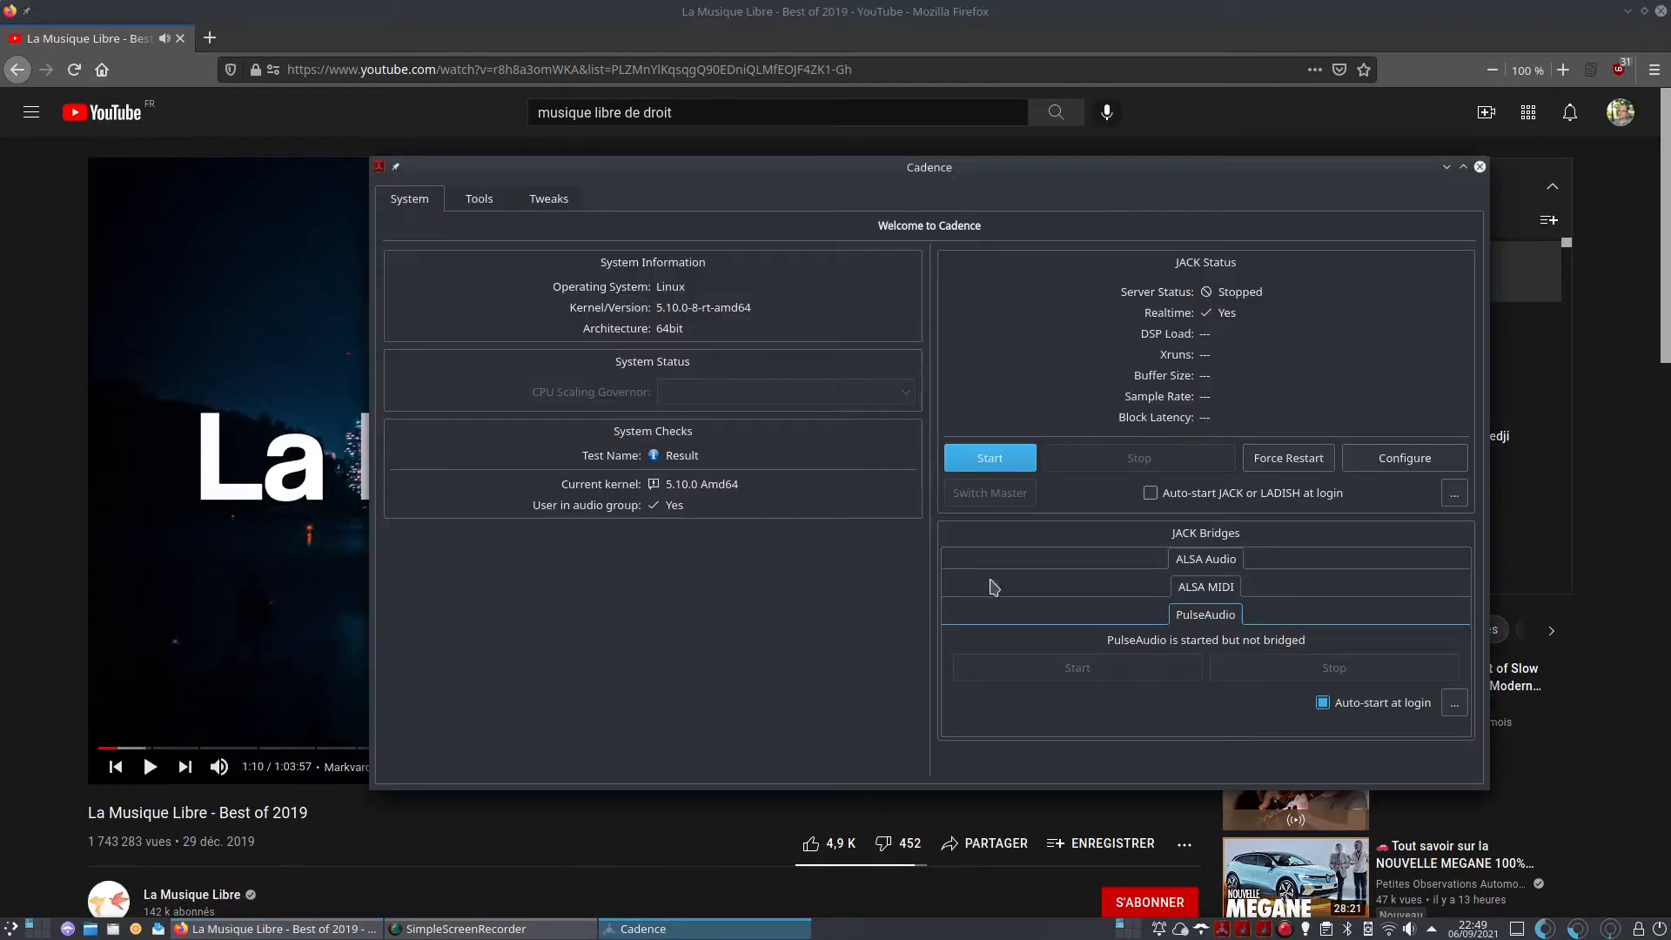
{"action": "left_click", "coordinate": [1028, 460]}
{"action": "left_click", "coordinate": [1118, 484]}
Reselect the output device for Firefox's sound and start the JACK server in Cadence
{"action": "left_click", "coordinate": [1411, 929]}
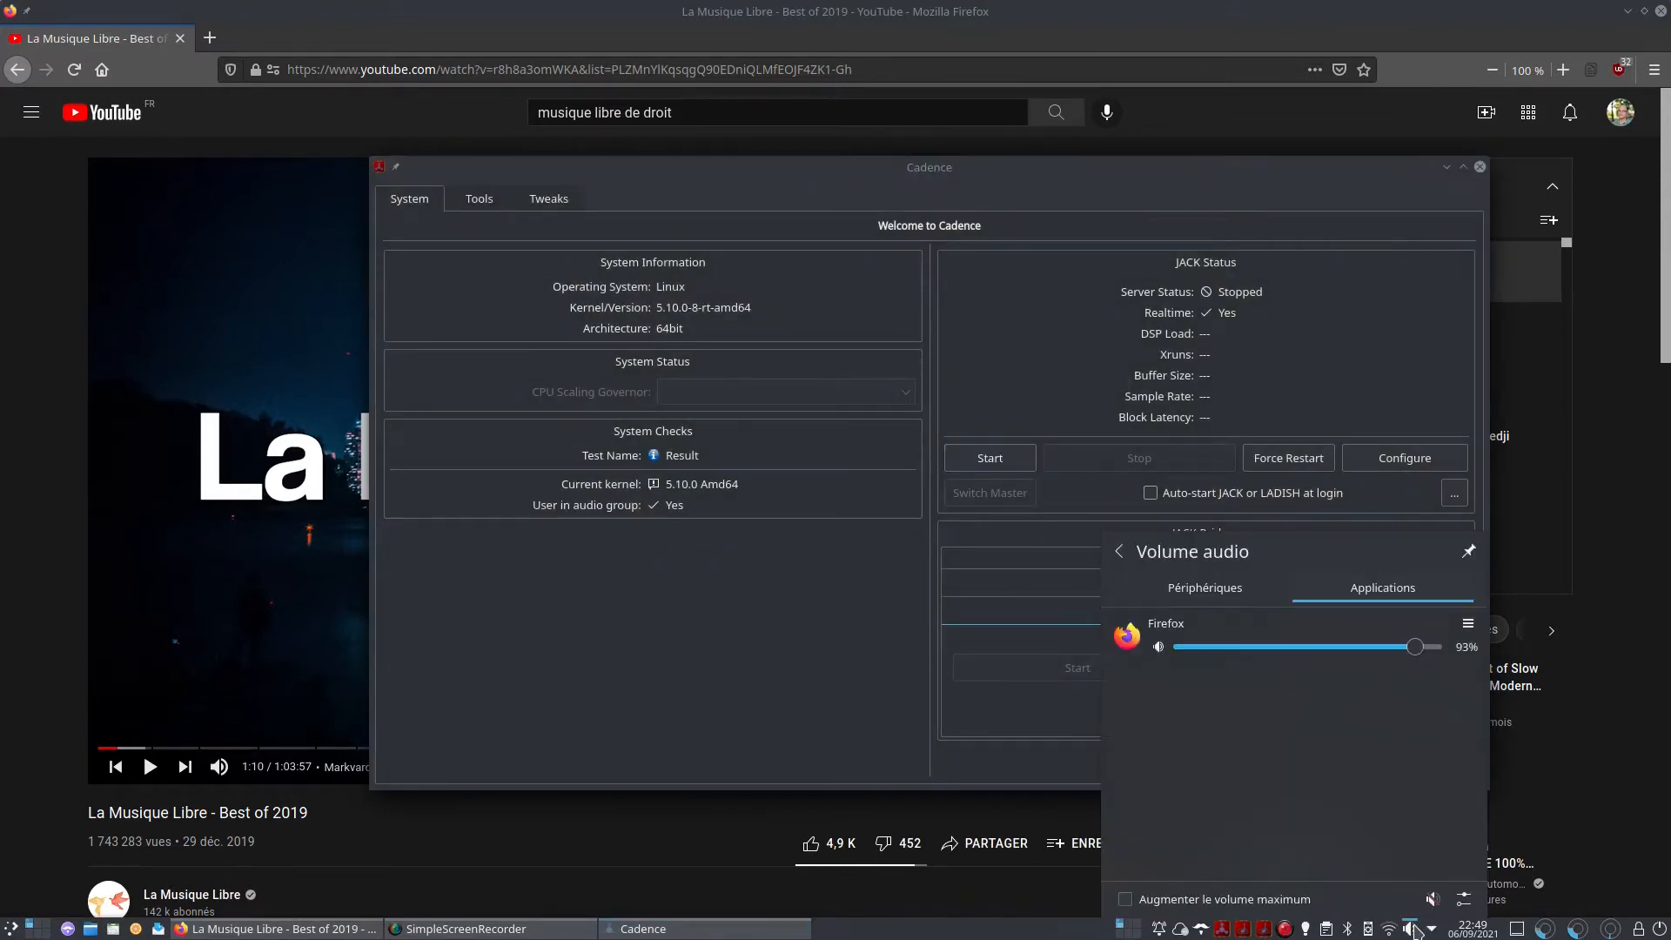
{"action": "left_click", "coordinate": [1468, 623]}
{"action": "left_click", "coordinate": [1390, 697]}
{"action": "left_click", "coordinate": [1207, 393]}
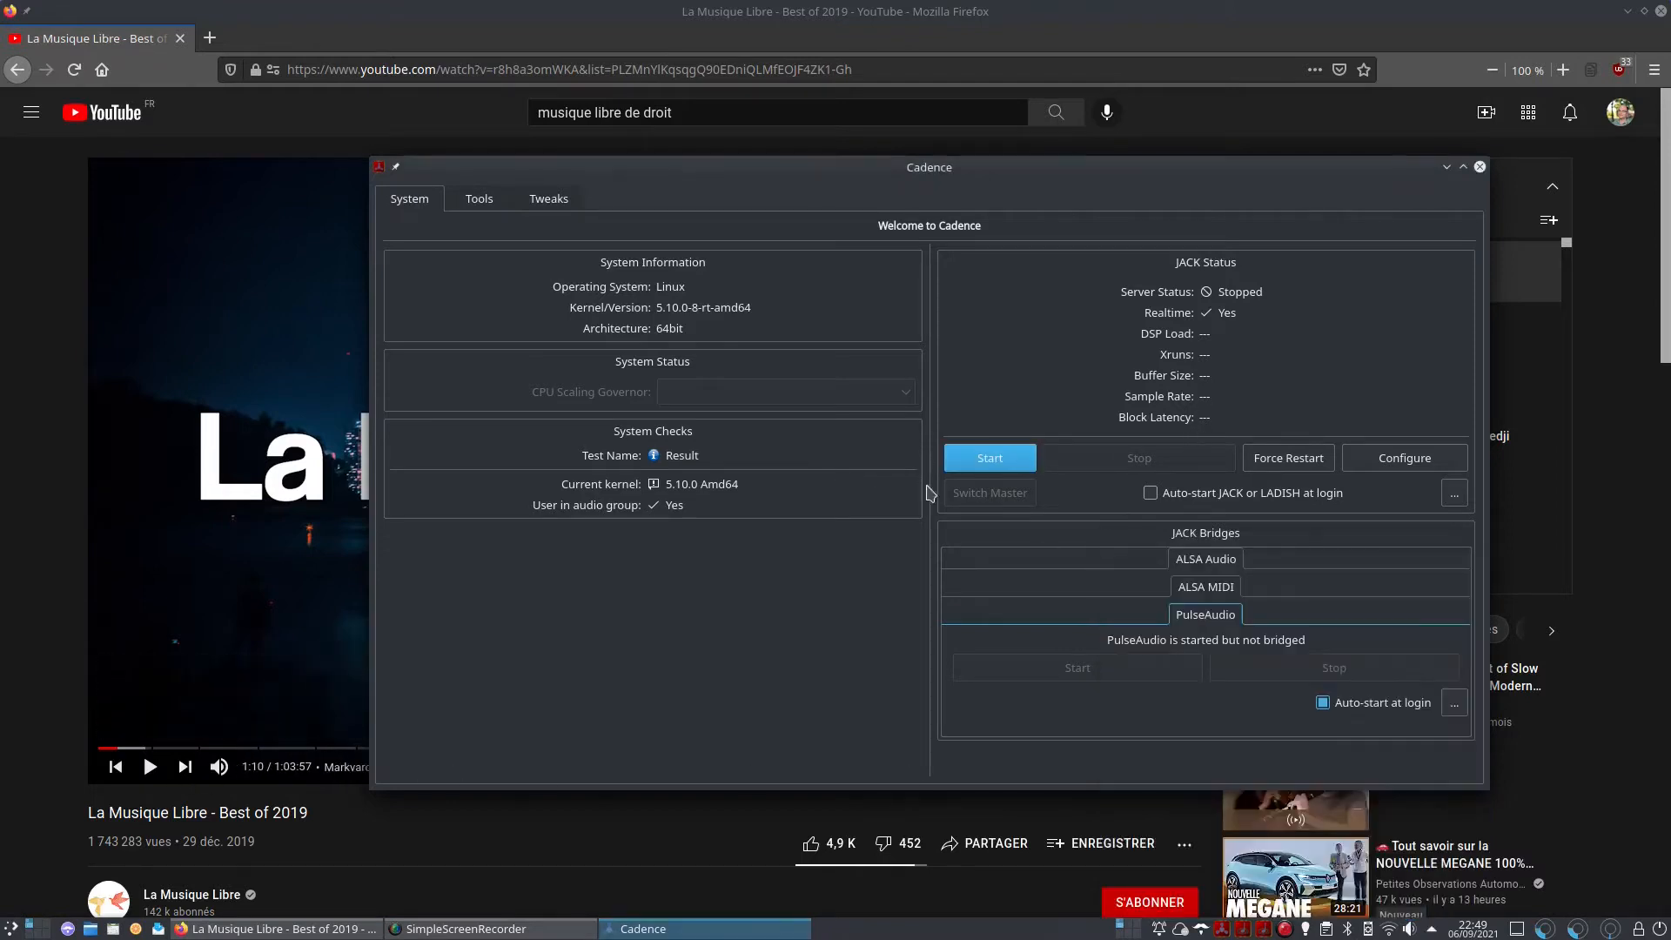
{"action": "left_click", "coordinate": [989, 460]}
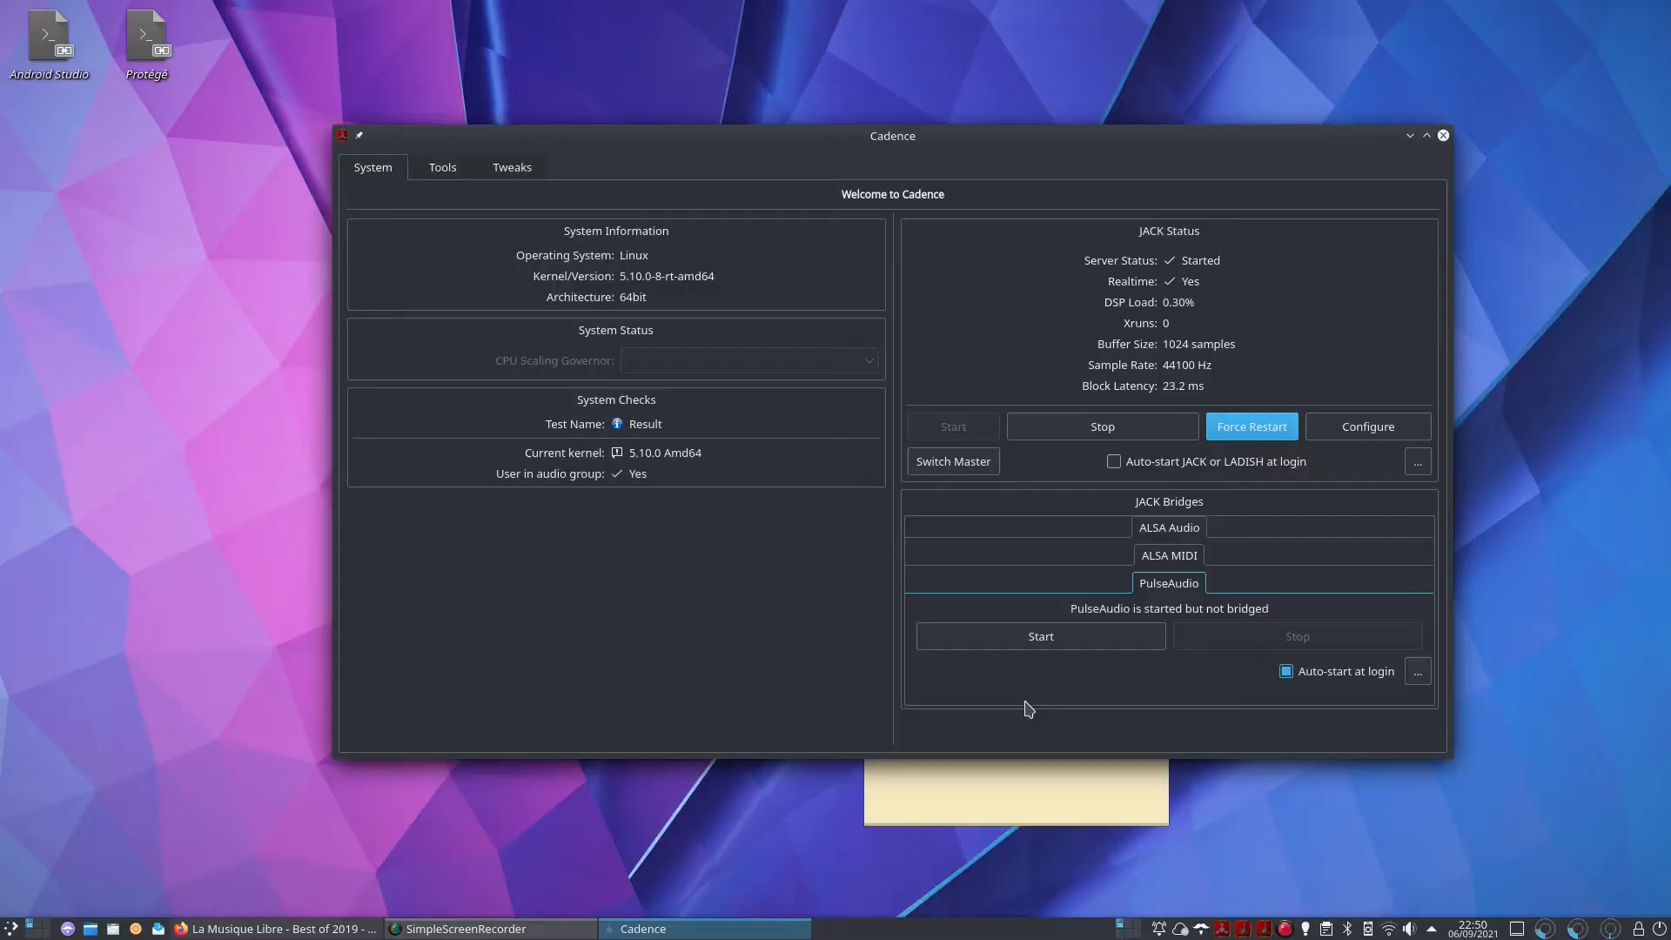
Launch REAPER and insert a new track in the empty project
{"action": "left_click", "coordinate": [10, 929]}
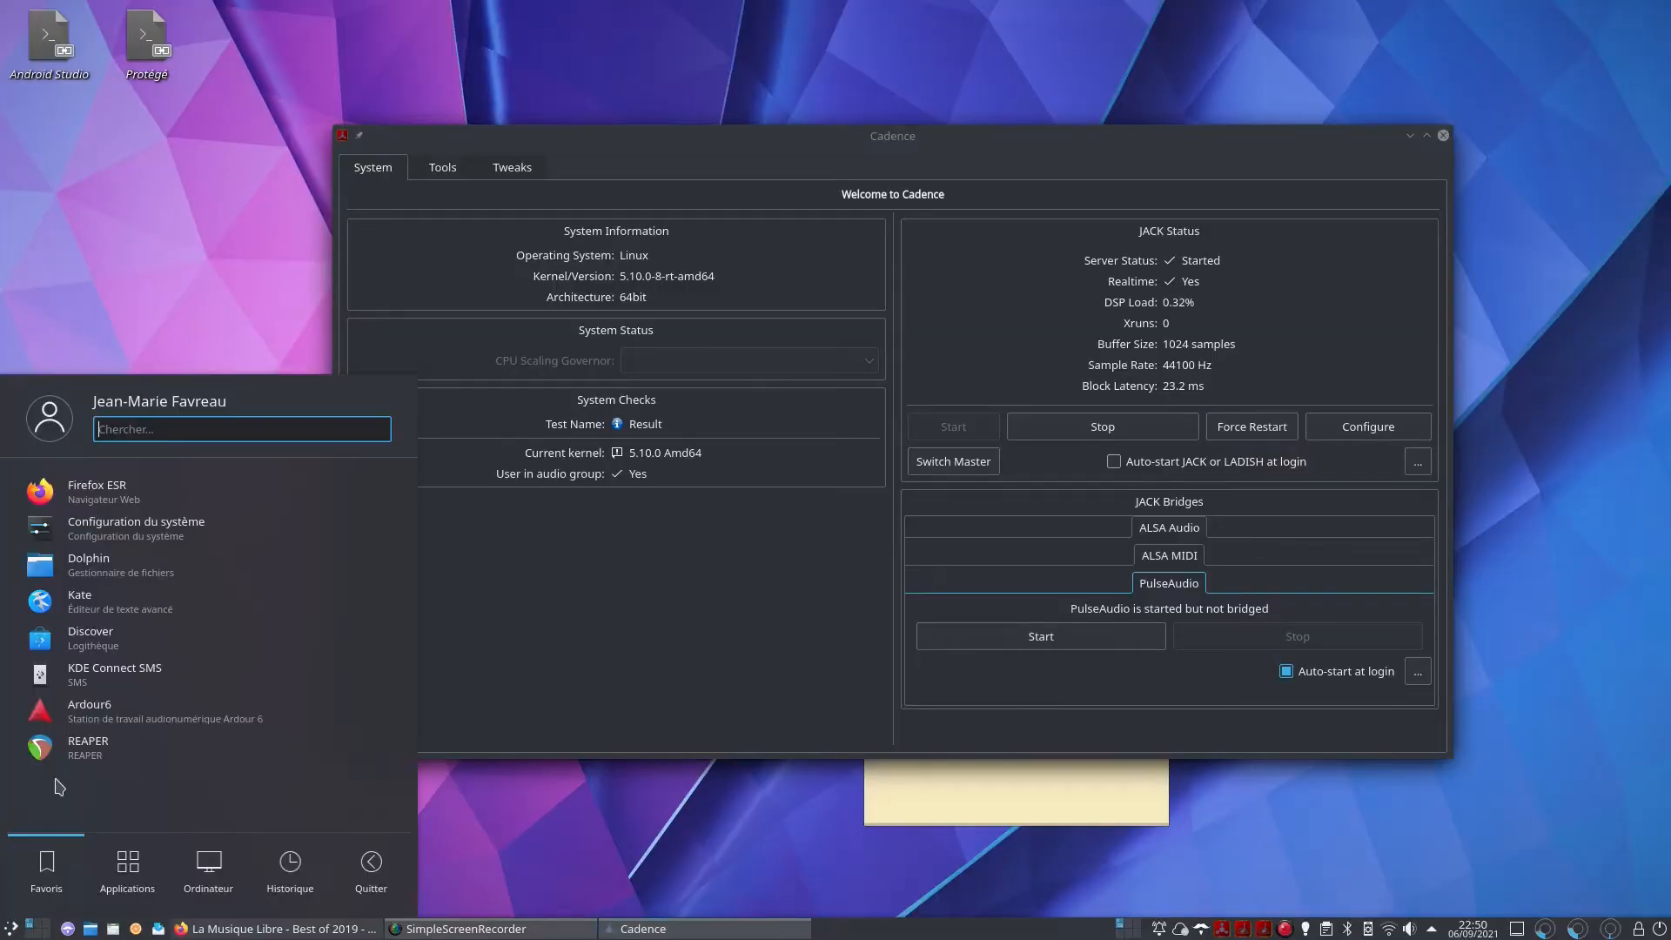
{"action": "left_click", "coordinate": [113, 746]}
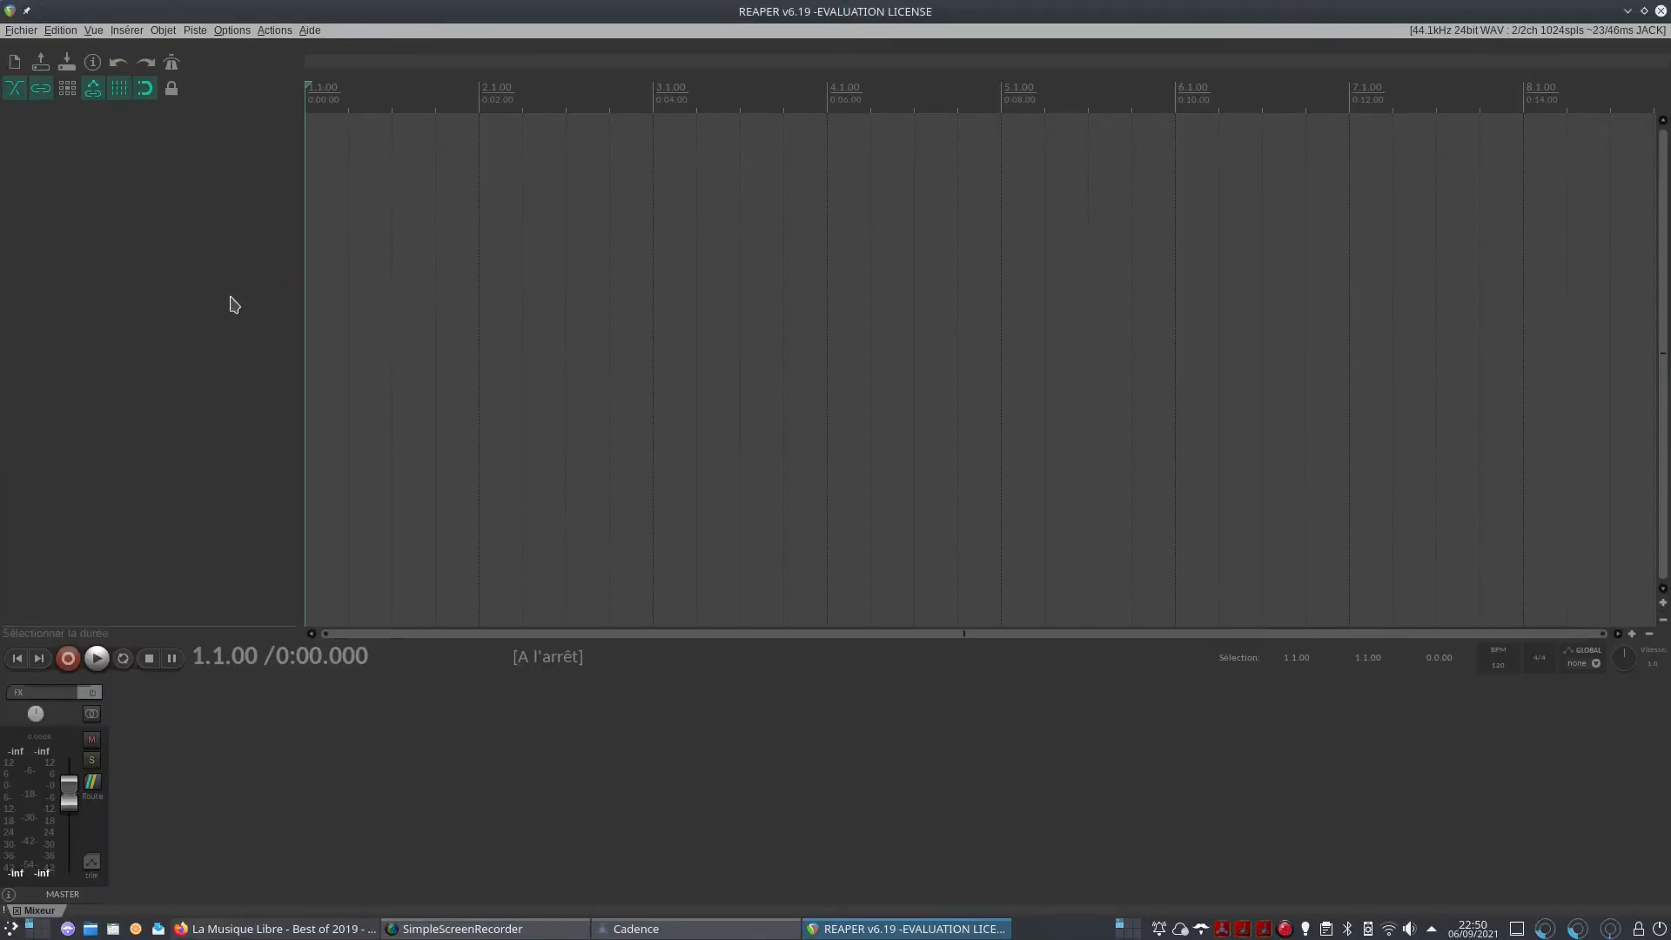
{"action": "right_click", "coordinate": [194, 184]}
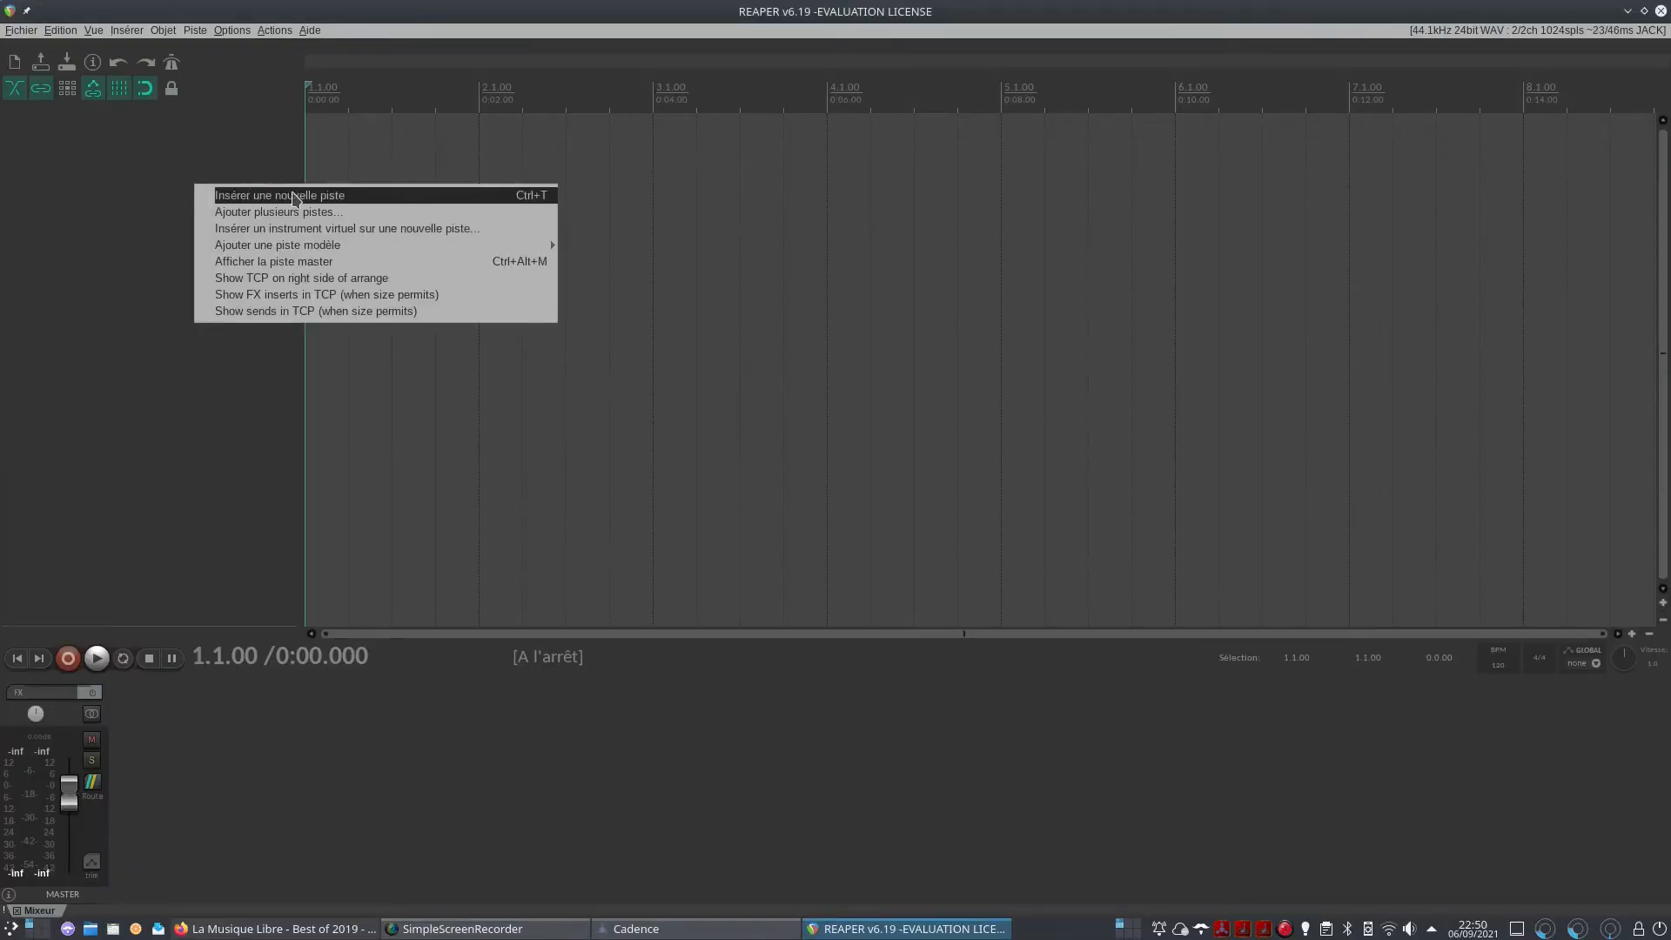
{"action": "left_click", "coordinate": [345, 196]}
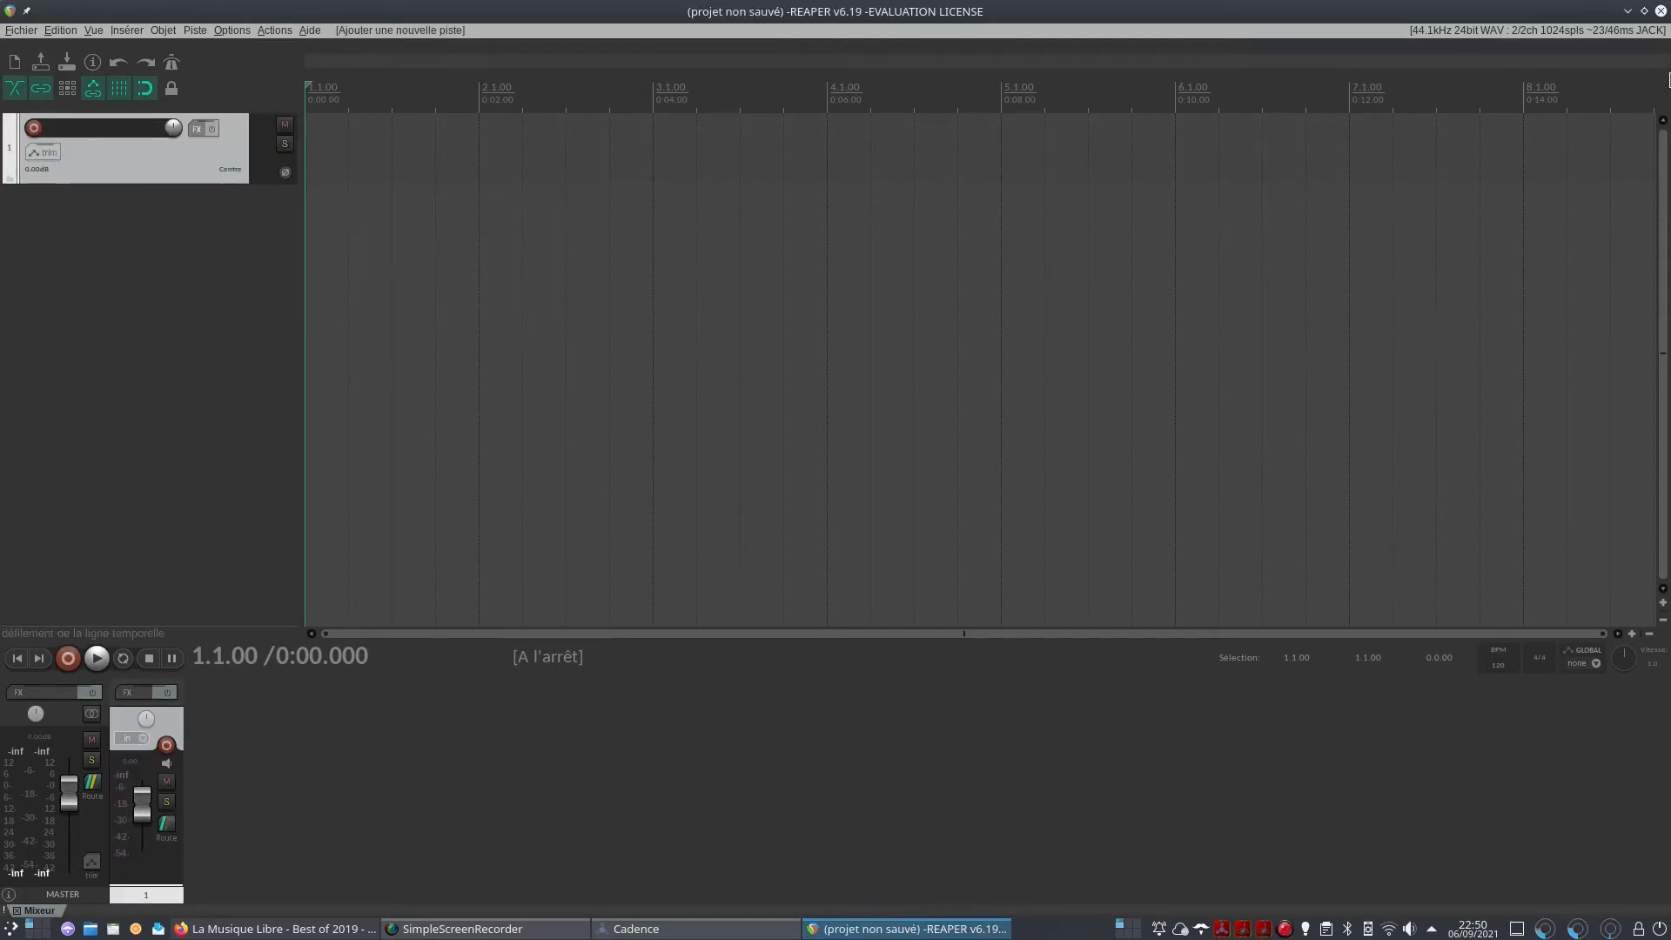
Choose JACK as the audio system in REAPER's audio device preferences and apply them
{"action": "left_click", "coordinate": [1639, 35]}
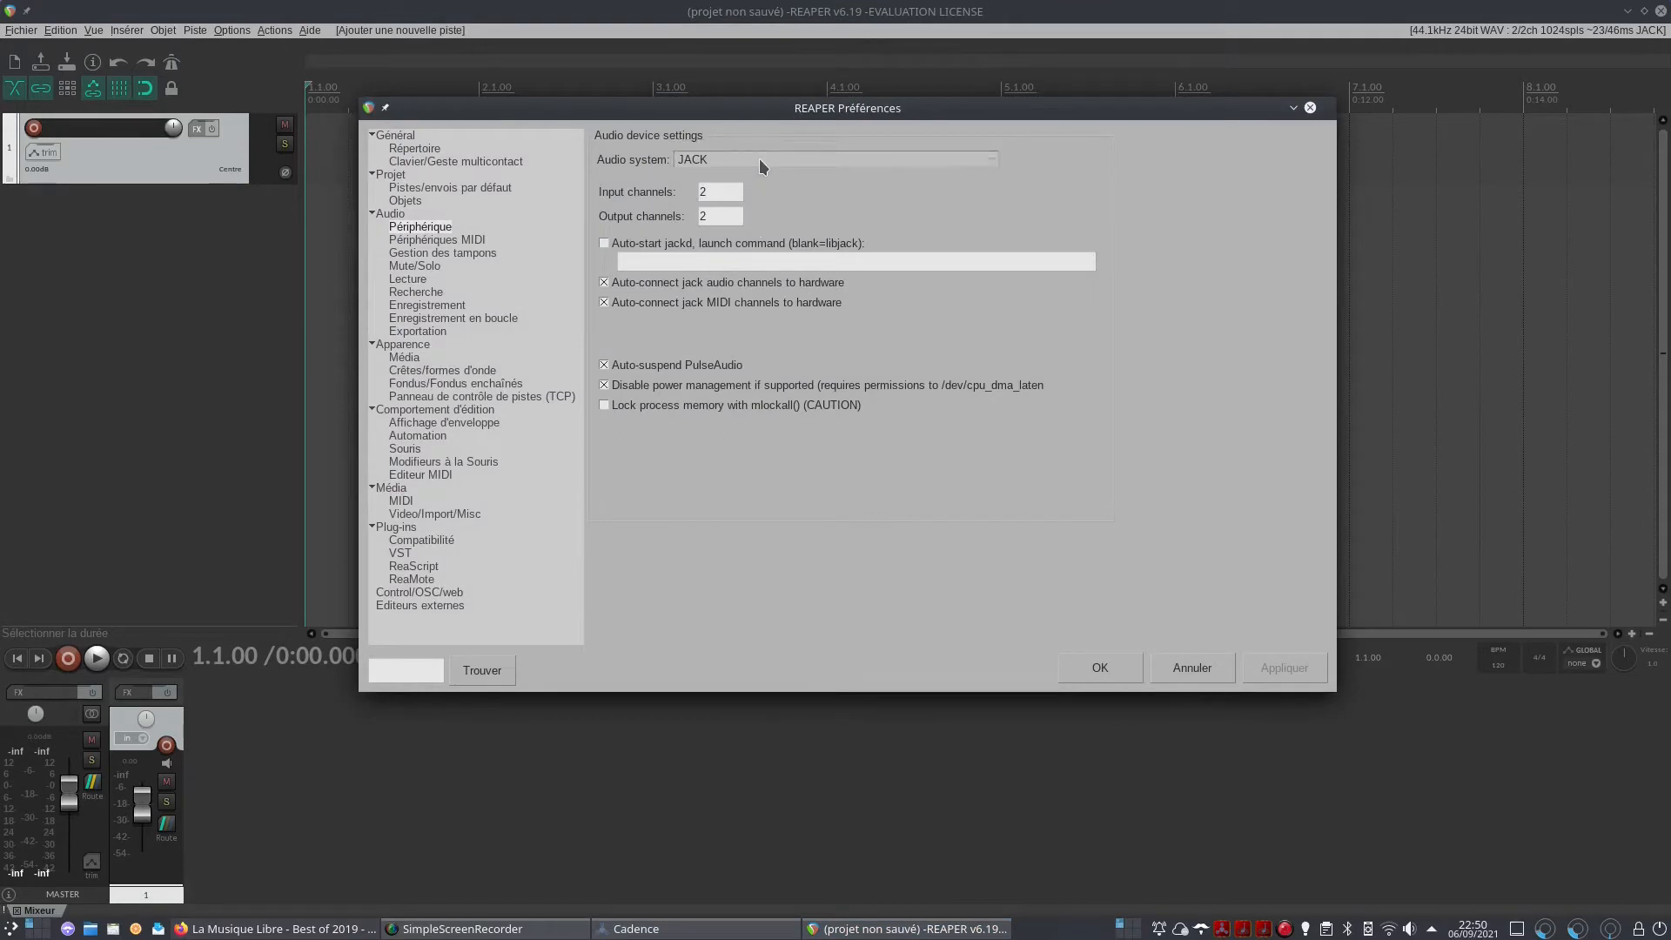
{"action": "left_click", "coordinate": [761, 160]}
{"action": "left_click", "coordinate": [761, 160]}
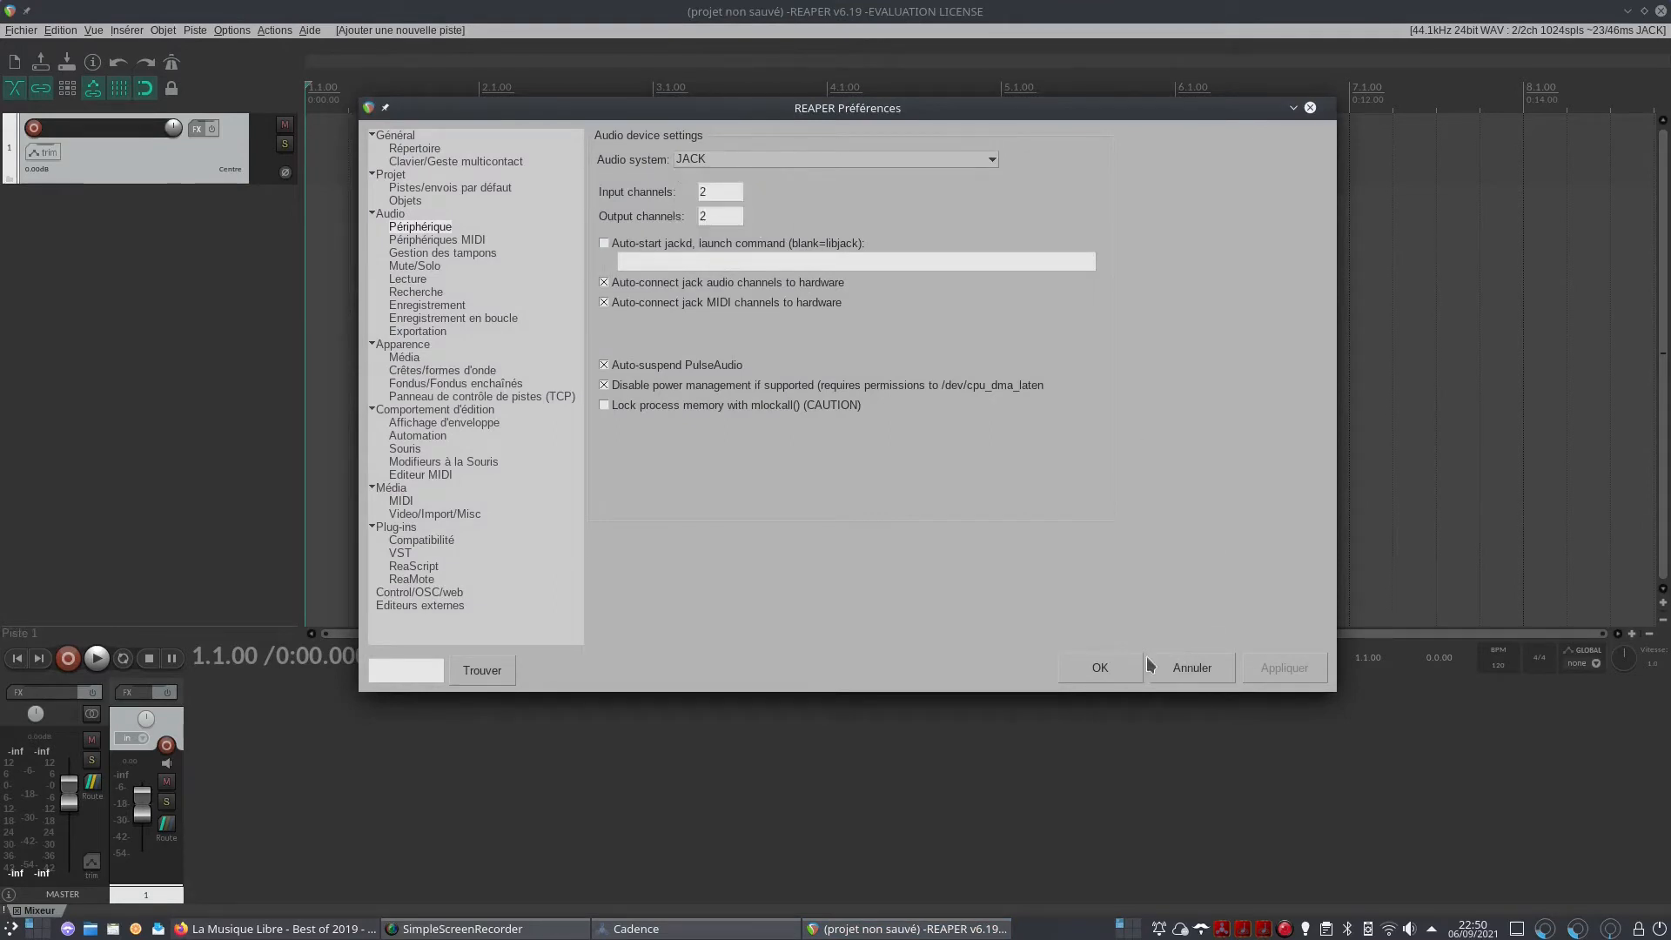
{"action": "left_click", "coordinate": [1100, 668]}
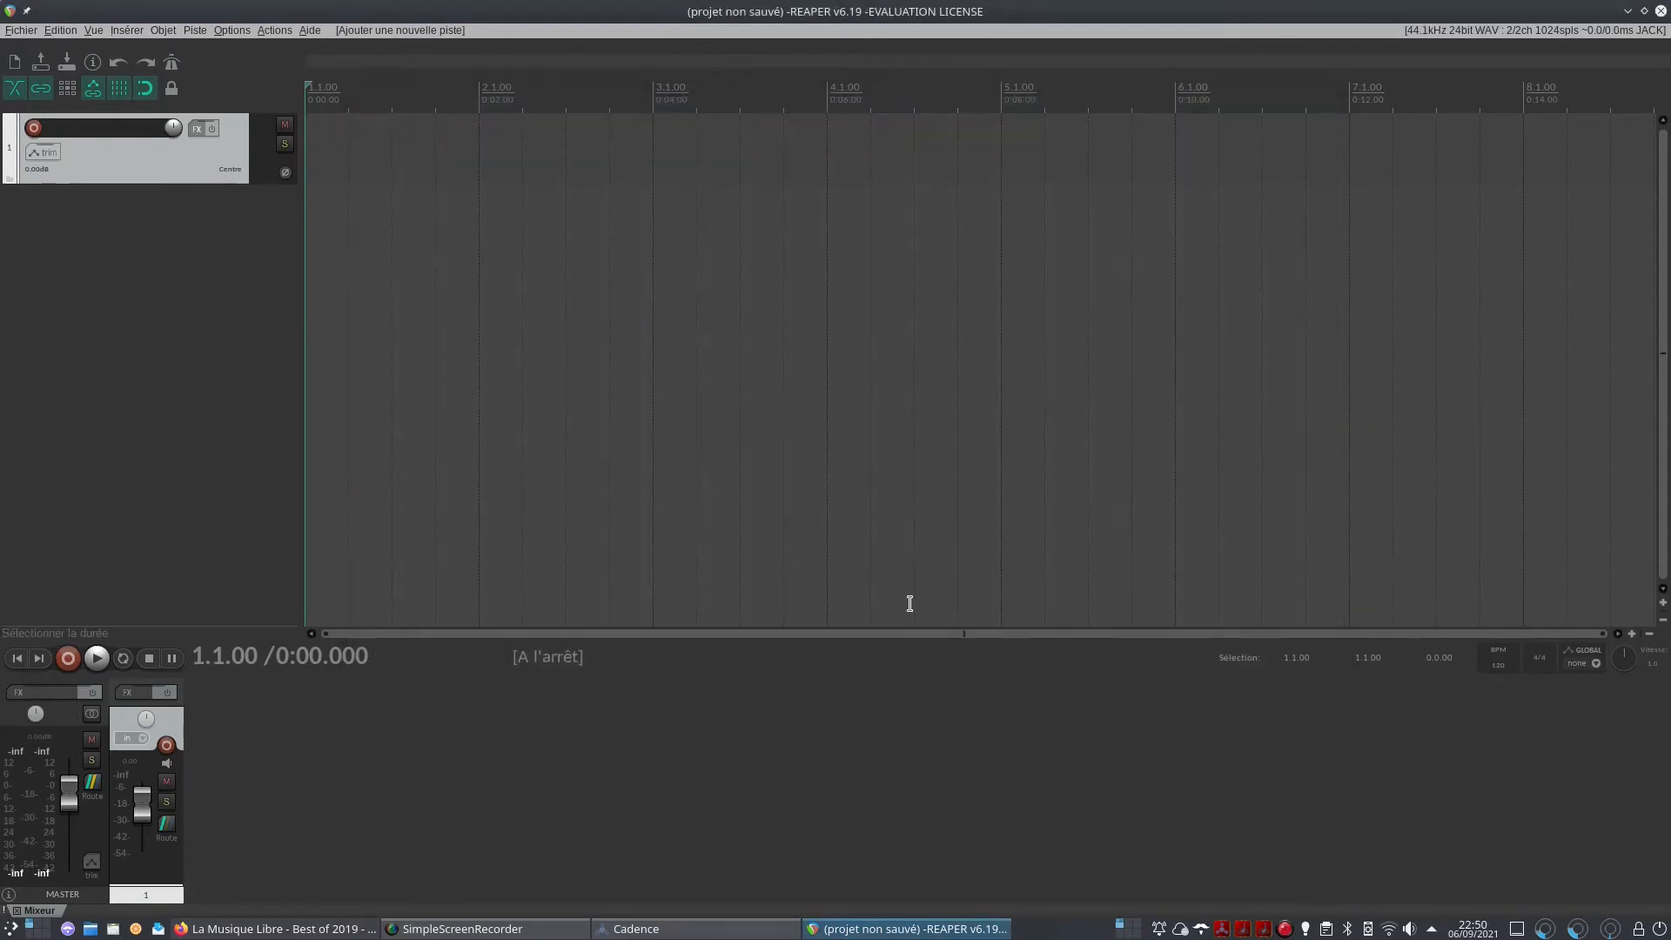
Arm track 1 for recording and set its record mode to input forced to multichannel
{"action": "left_click", "coordinate": [32, 129]}
{"action": "left_click", "coordinate": [82, 155]}
{"action": "mouse_move", "coordinate": [174, 210]}
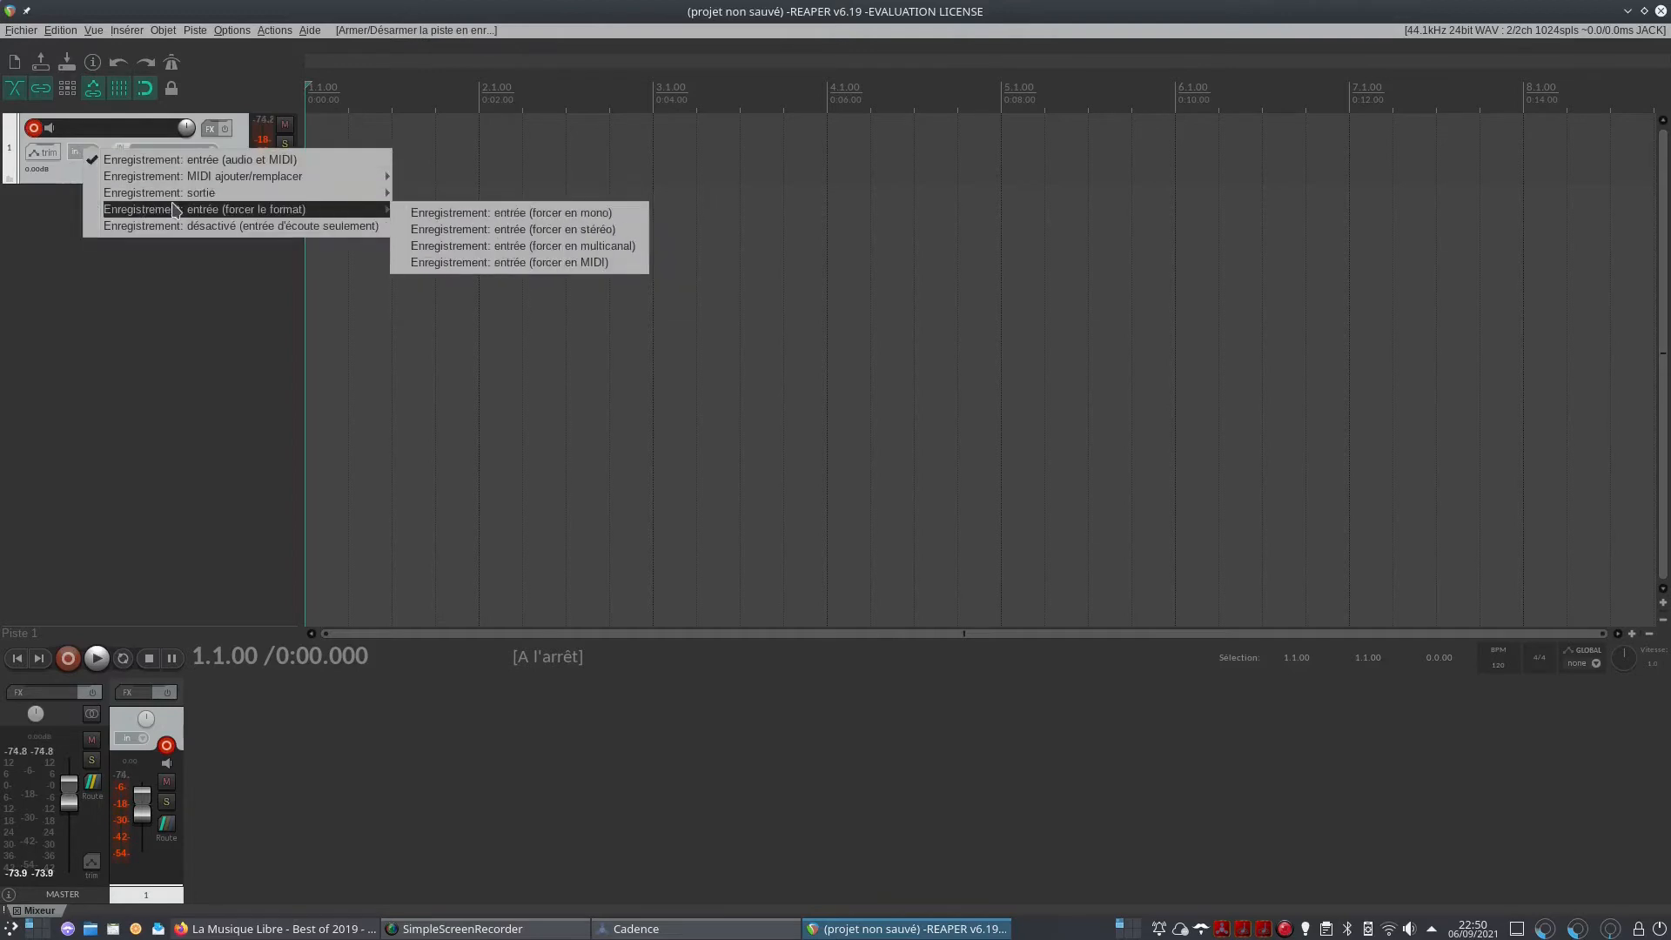
{"action": "left_click", "coordinate": [470, 245]}
Launch Claudia from Cadence and arrange Hardware Capture before REAPER's inputs and Hardware Playback after its outputs
{"action": "left_click", "coordinate": [658, 926]}
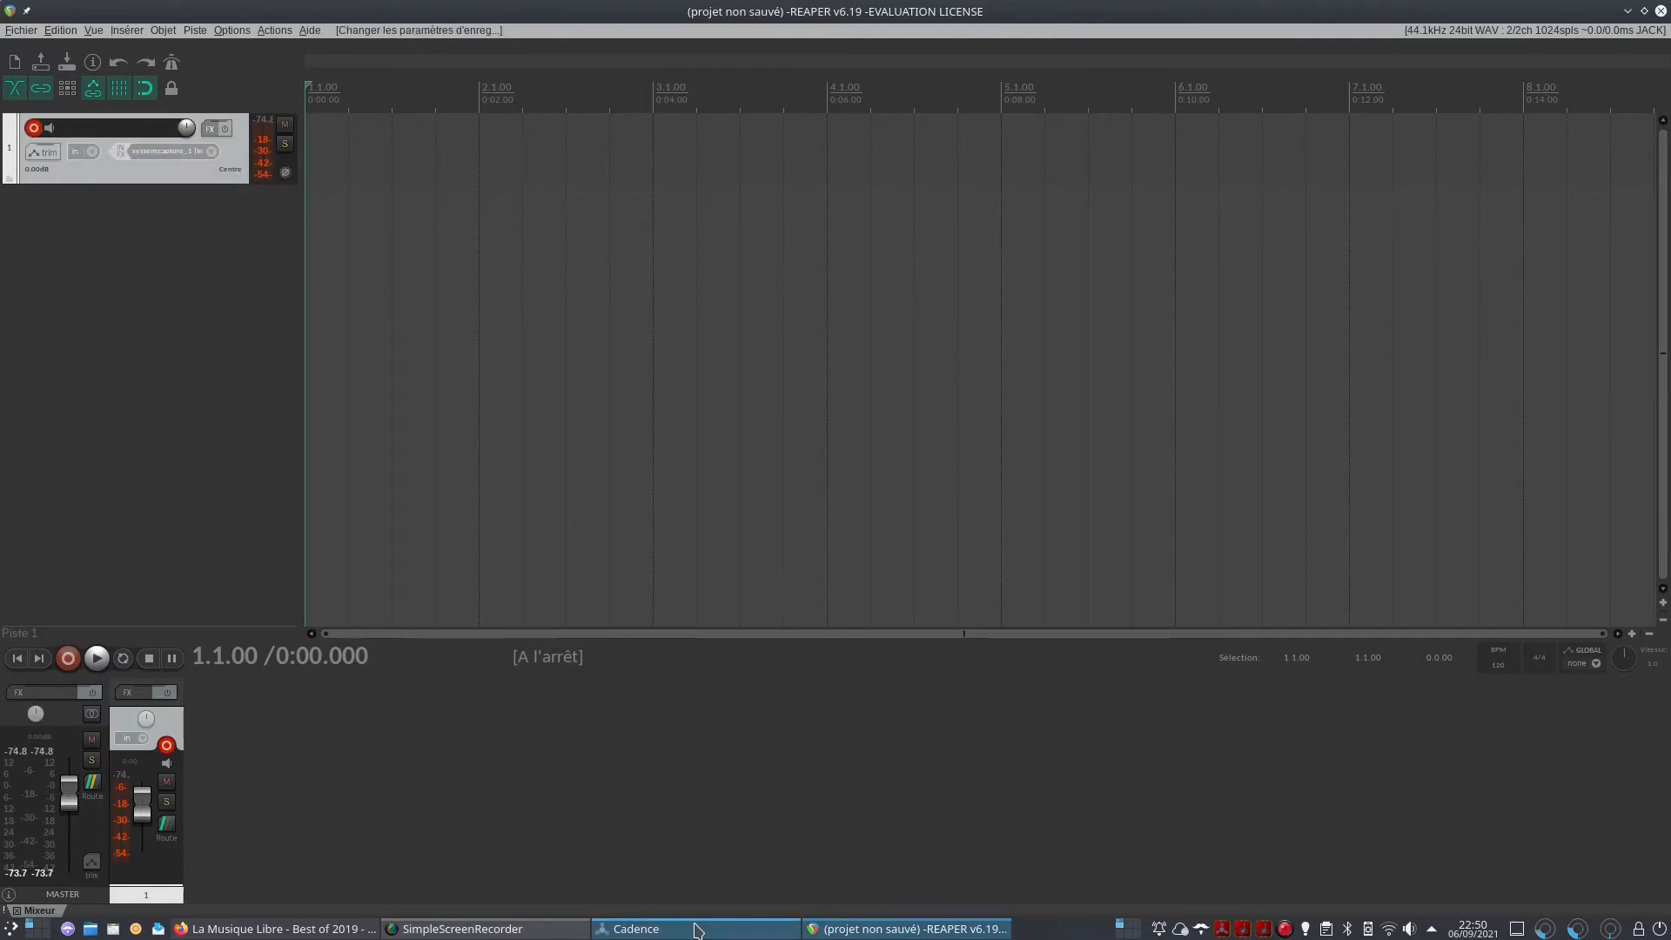
{"action": "left_click", "coordinate": [444, 167]}
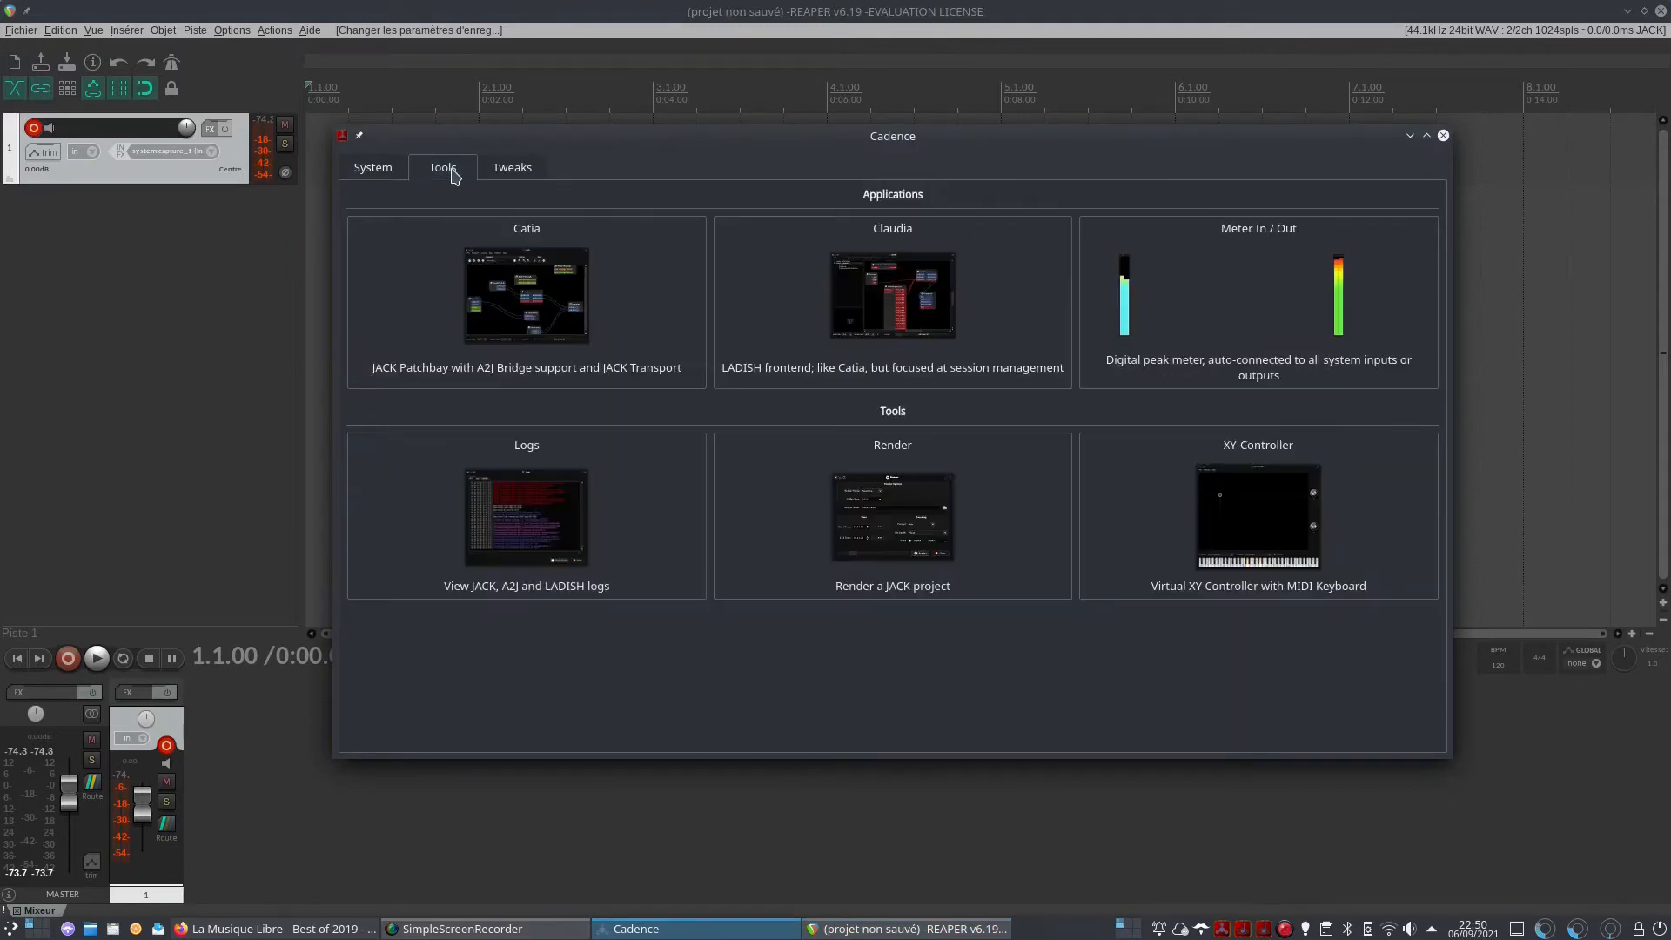
{"action": "left_click", "coordinate": [879, 296]}
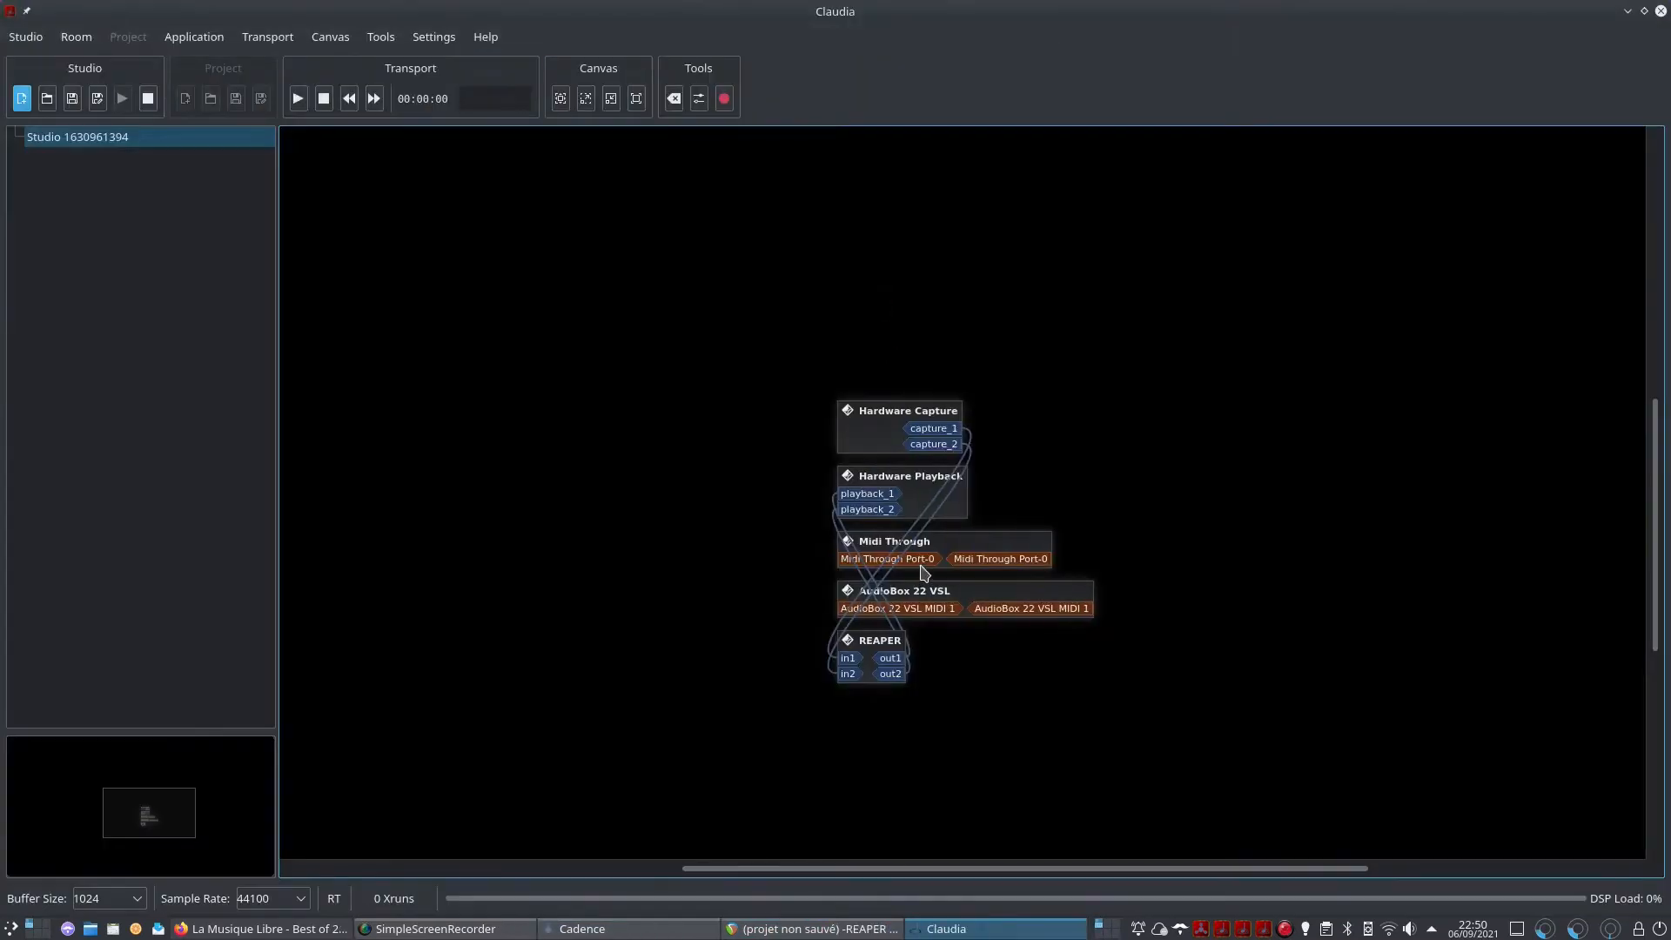
{"action": "left_click_drag", "start_coordinate": [896, 428], "coordinate": [549, 600]}
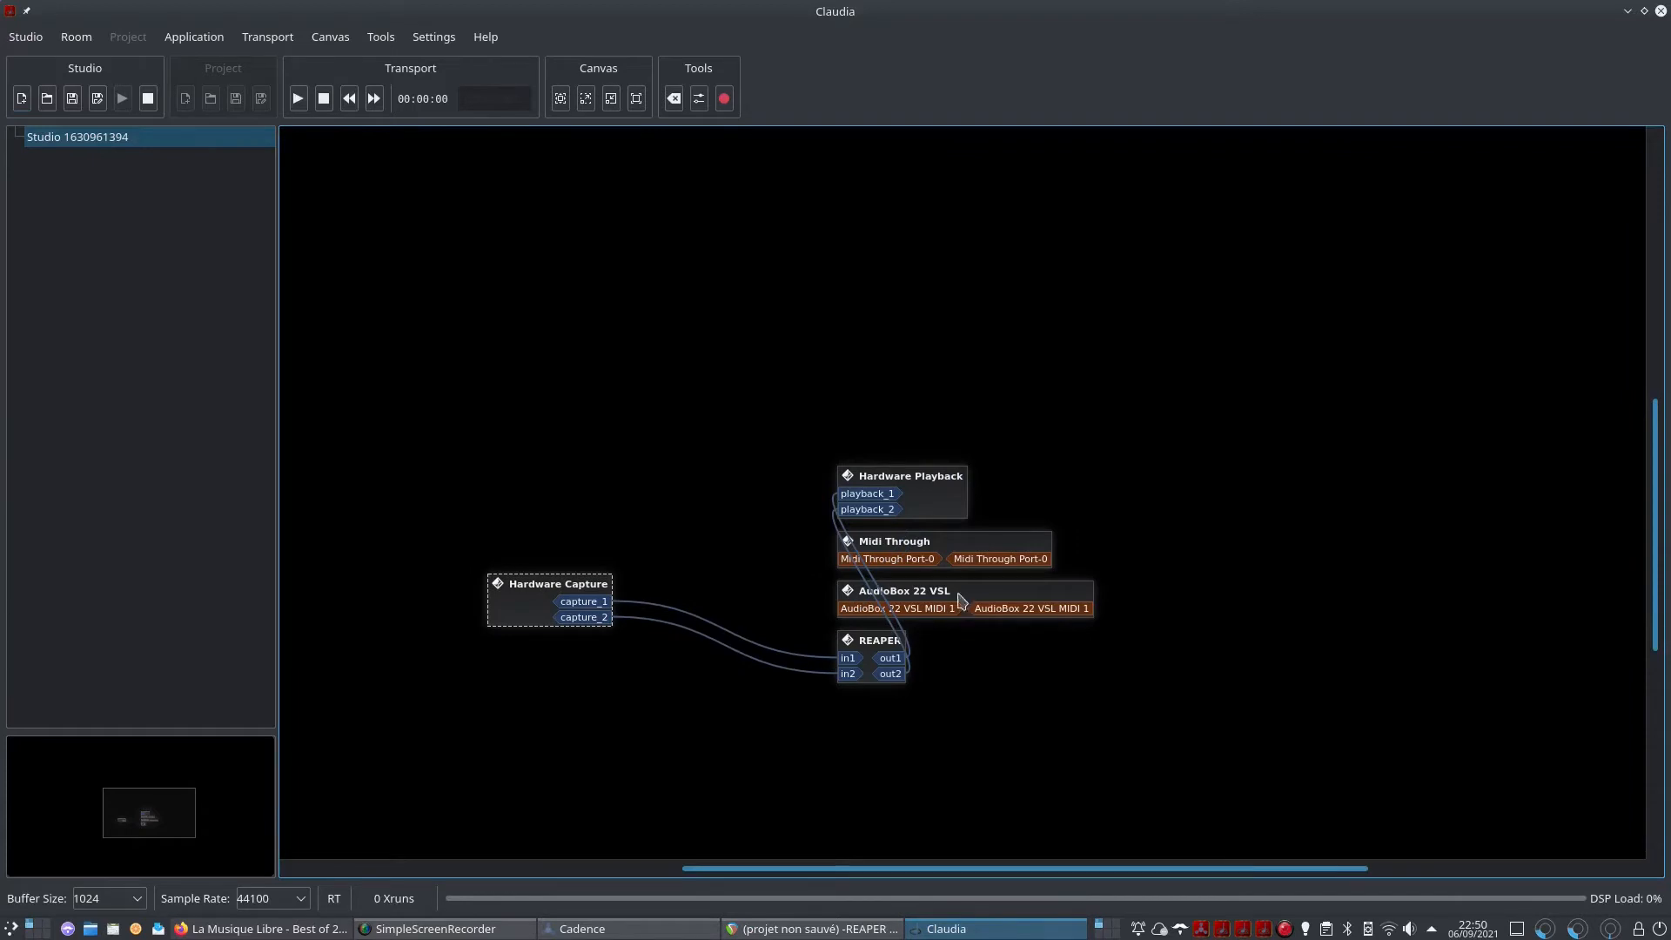
{"action": "left_click_drag", "start_coordinate": [923, 487], "coordinate": [1140, 666]}
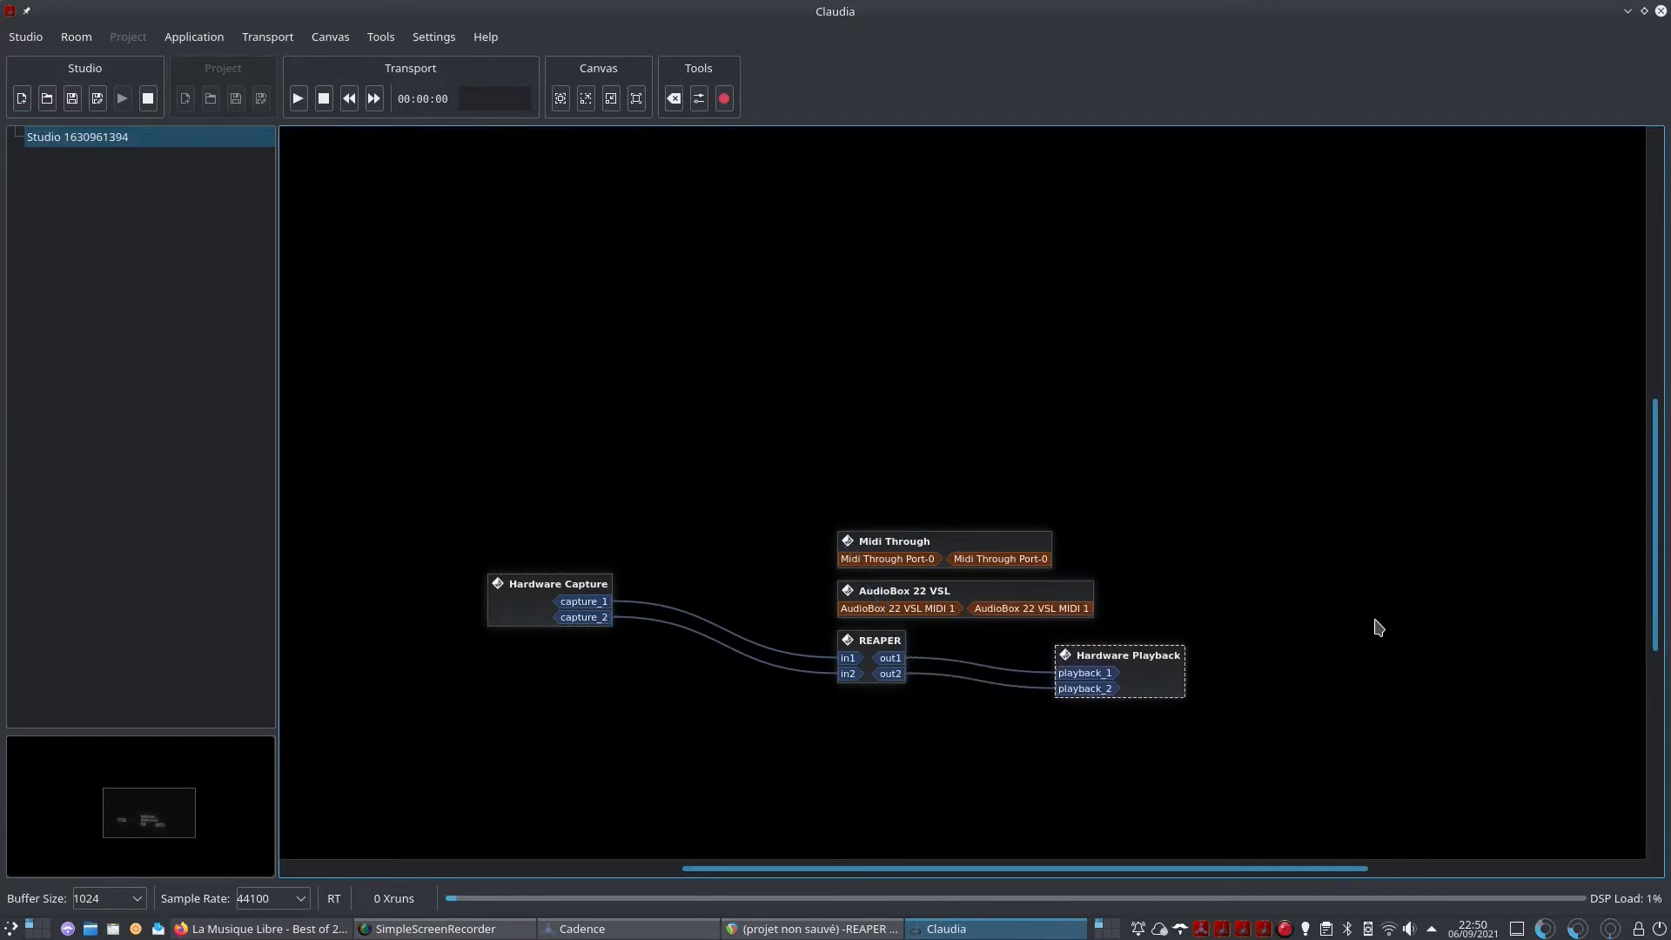
Return to Cadence and start the PulseAudio bridge to JACK
{"action": "left_click", "coordinate": [567, 930]}
{"action": "left_click", "coordinate": [381, 179]}
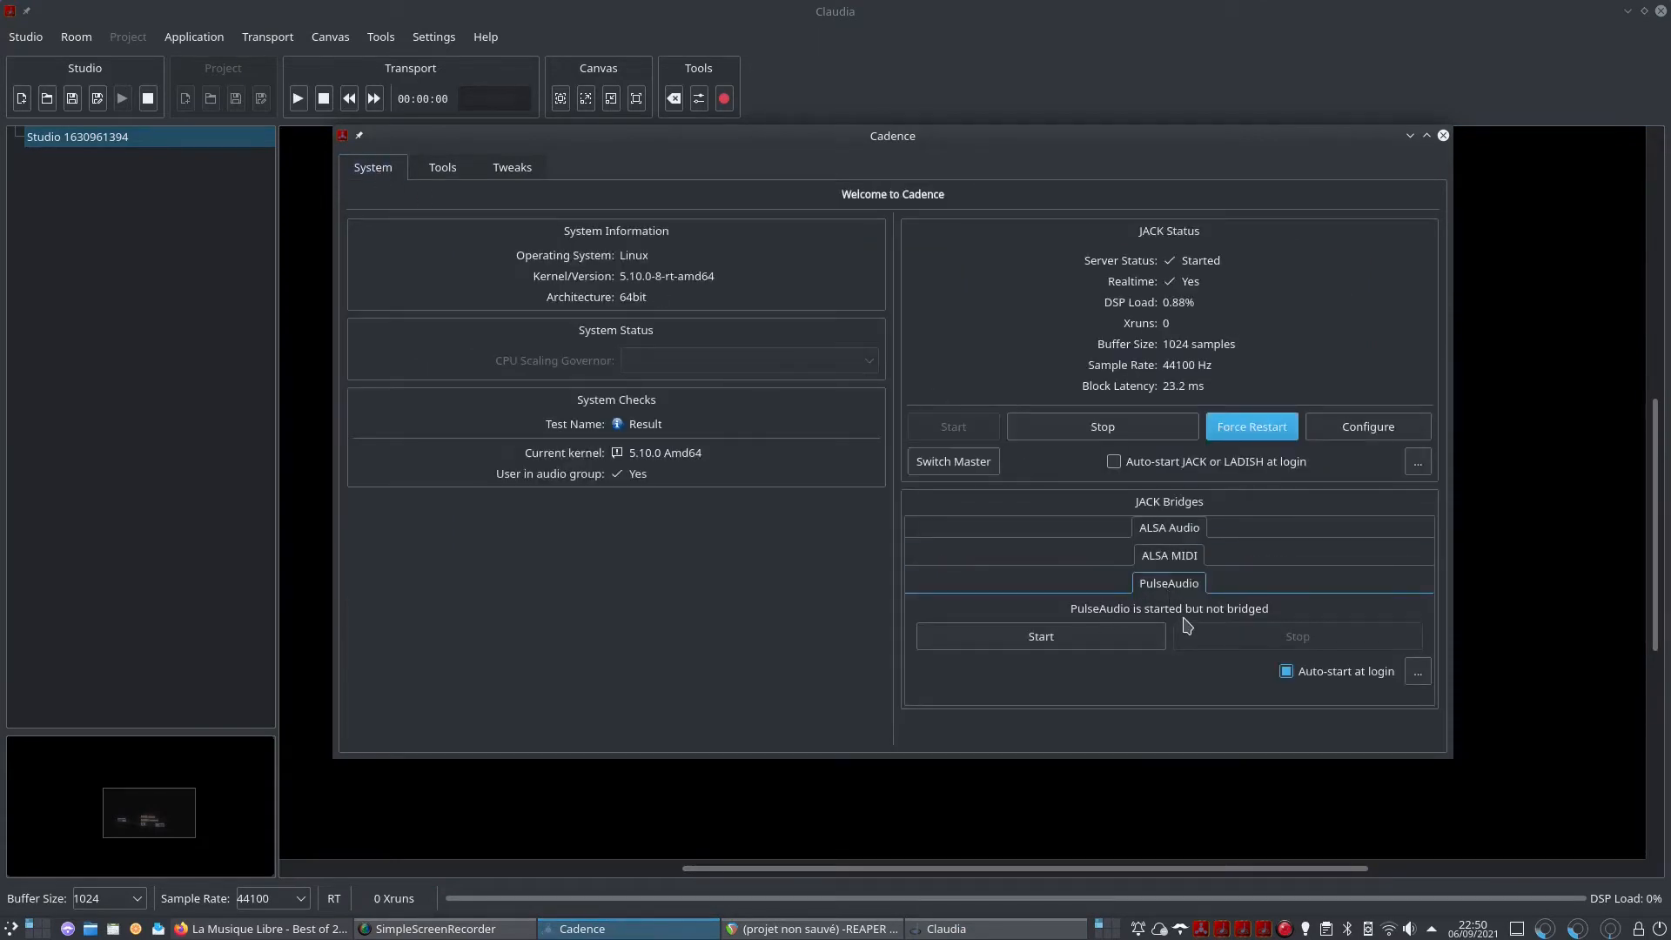
{"action": "left_click", "coordinate": [1182, 557]}
{"action": "left_click", "coordinate": [1172, 690]}
{"action": "left_click", "coordinate": [1118, 642]}
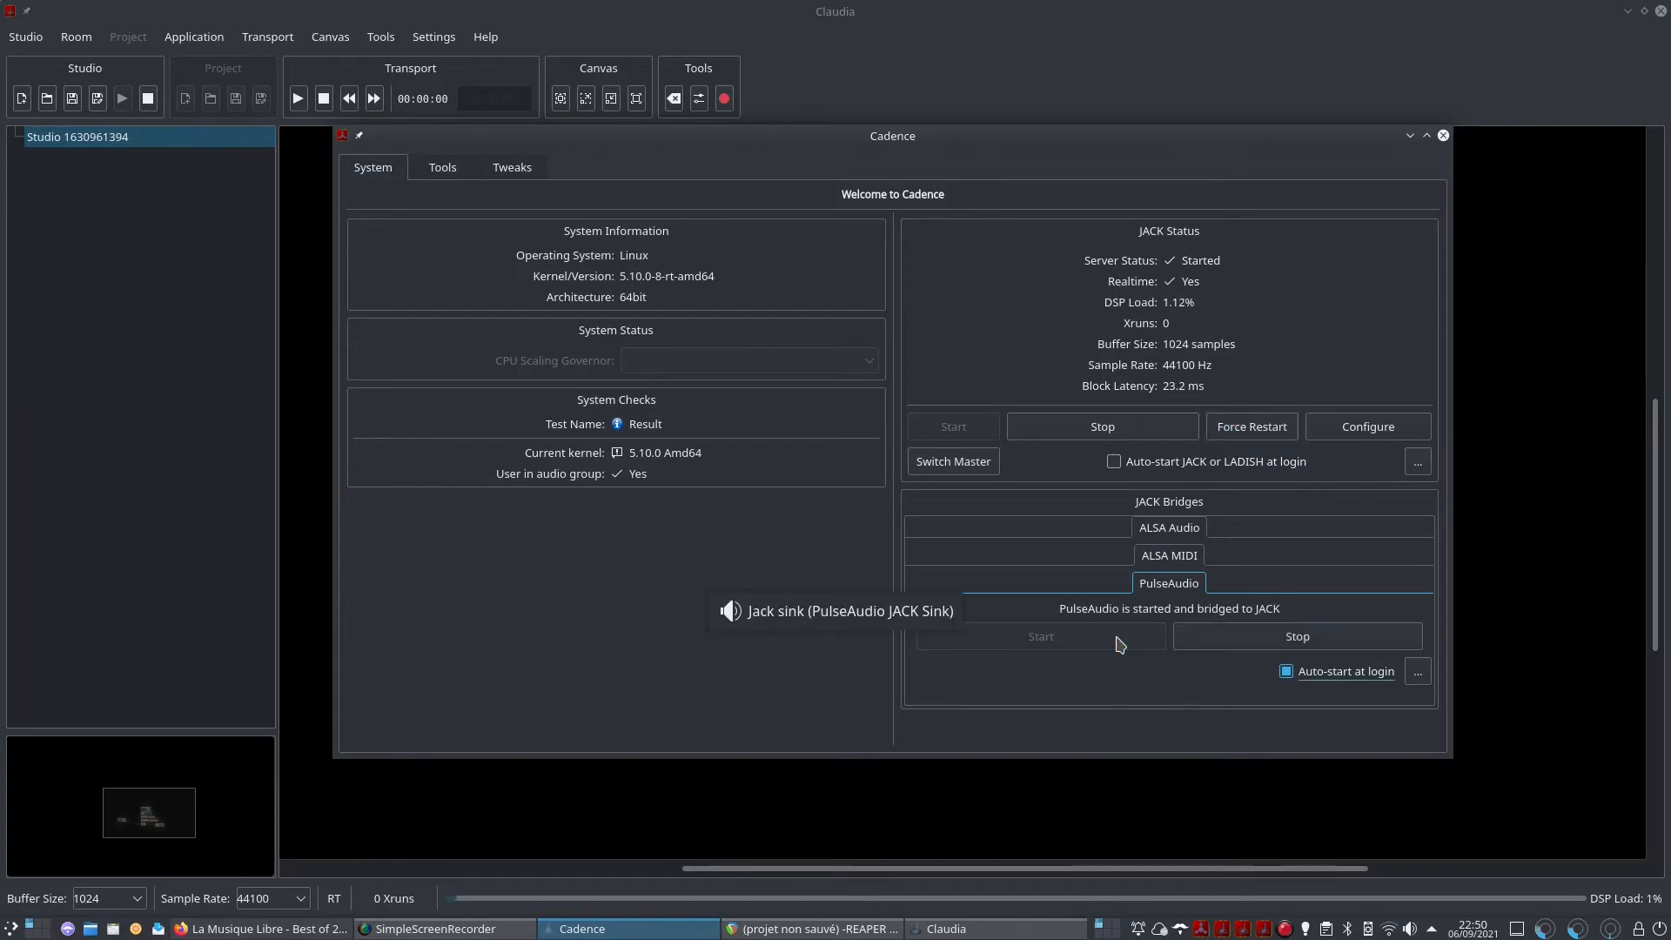
Rearrange the client boxes on Claudia's patchbay canvas
{"action": "left_click_drag", "start_coordinate": [894, 12], "coordinate": [892, 109]}
{"action": "left_click_drag", "start_coordinate": [1050, 519], "coordinate": [1062, 459]}
{"action": "left_click_drag", "start_coordinate": [1241, 529], "coordinate": [1206, 480]}
{"action": "left_click_drag", "start_coordinate": [1280, 770], "coordinate": [1387, 756]}
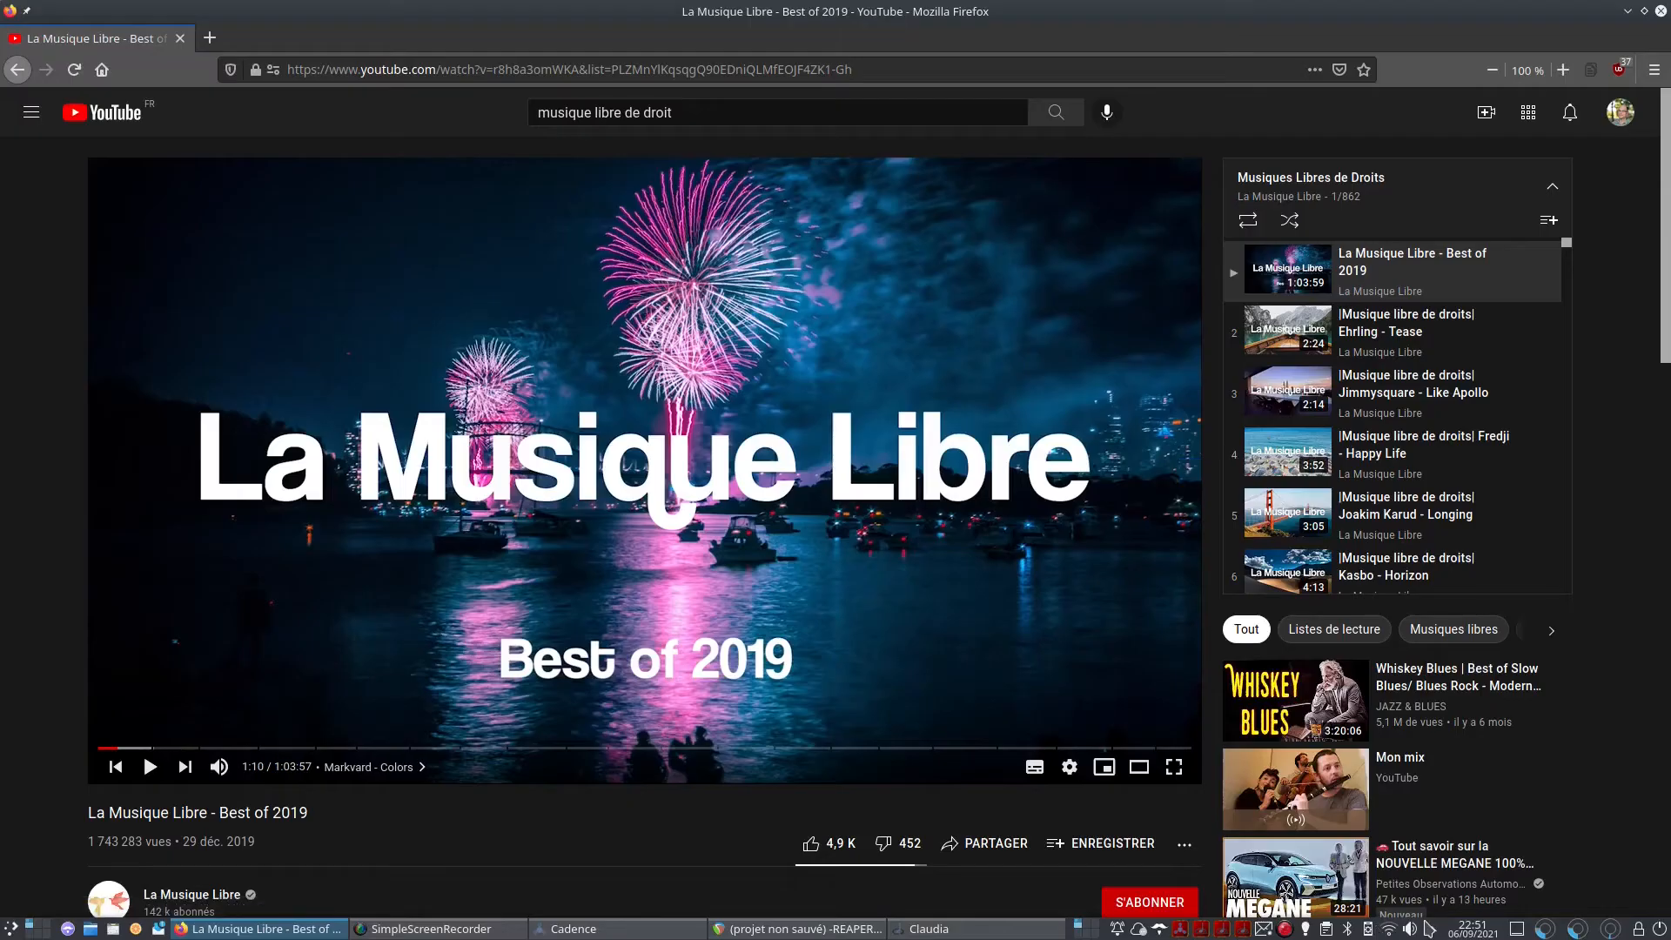
Choose Firefox's playback device in the system's per-application volume settings and start the paused YouTube video
{"action": "left_click", "coordinate": [1415, 928]}
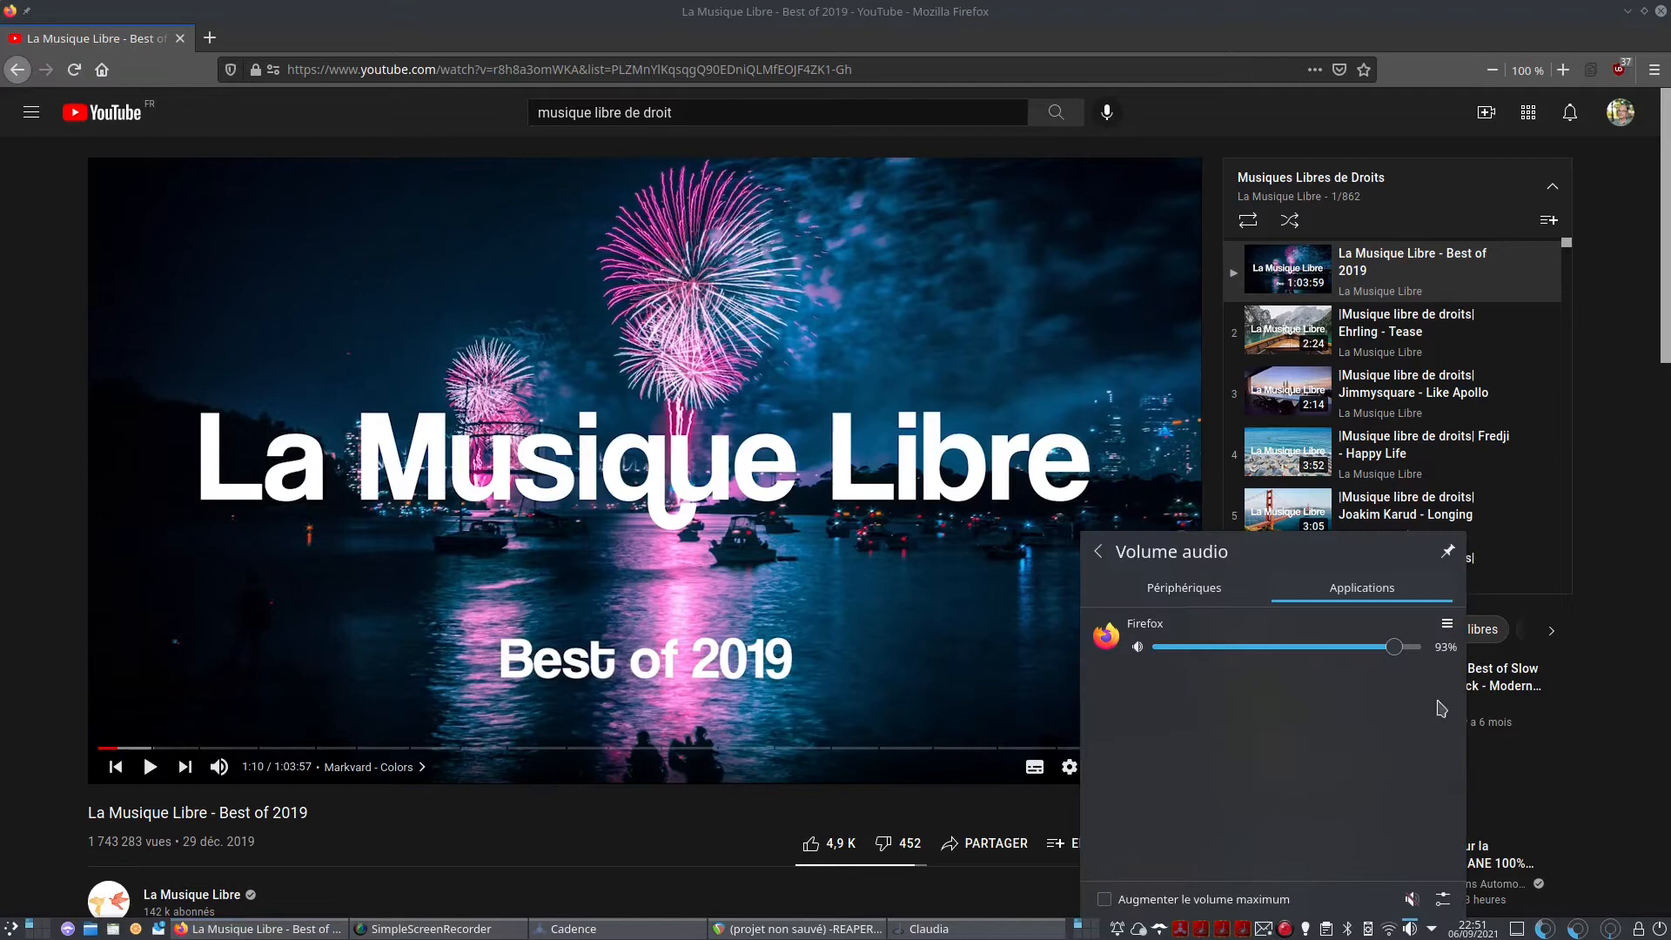
{"action": "left_click", "coordinate": [1446, 625]}
{"action": "left_click", "coordinate": [1406, 717]}
{"action": "left_click", "coordinate": [1447, 626]}
{"action": "left_click", "coordinate": [1409, 721]}
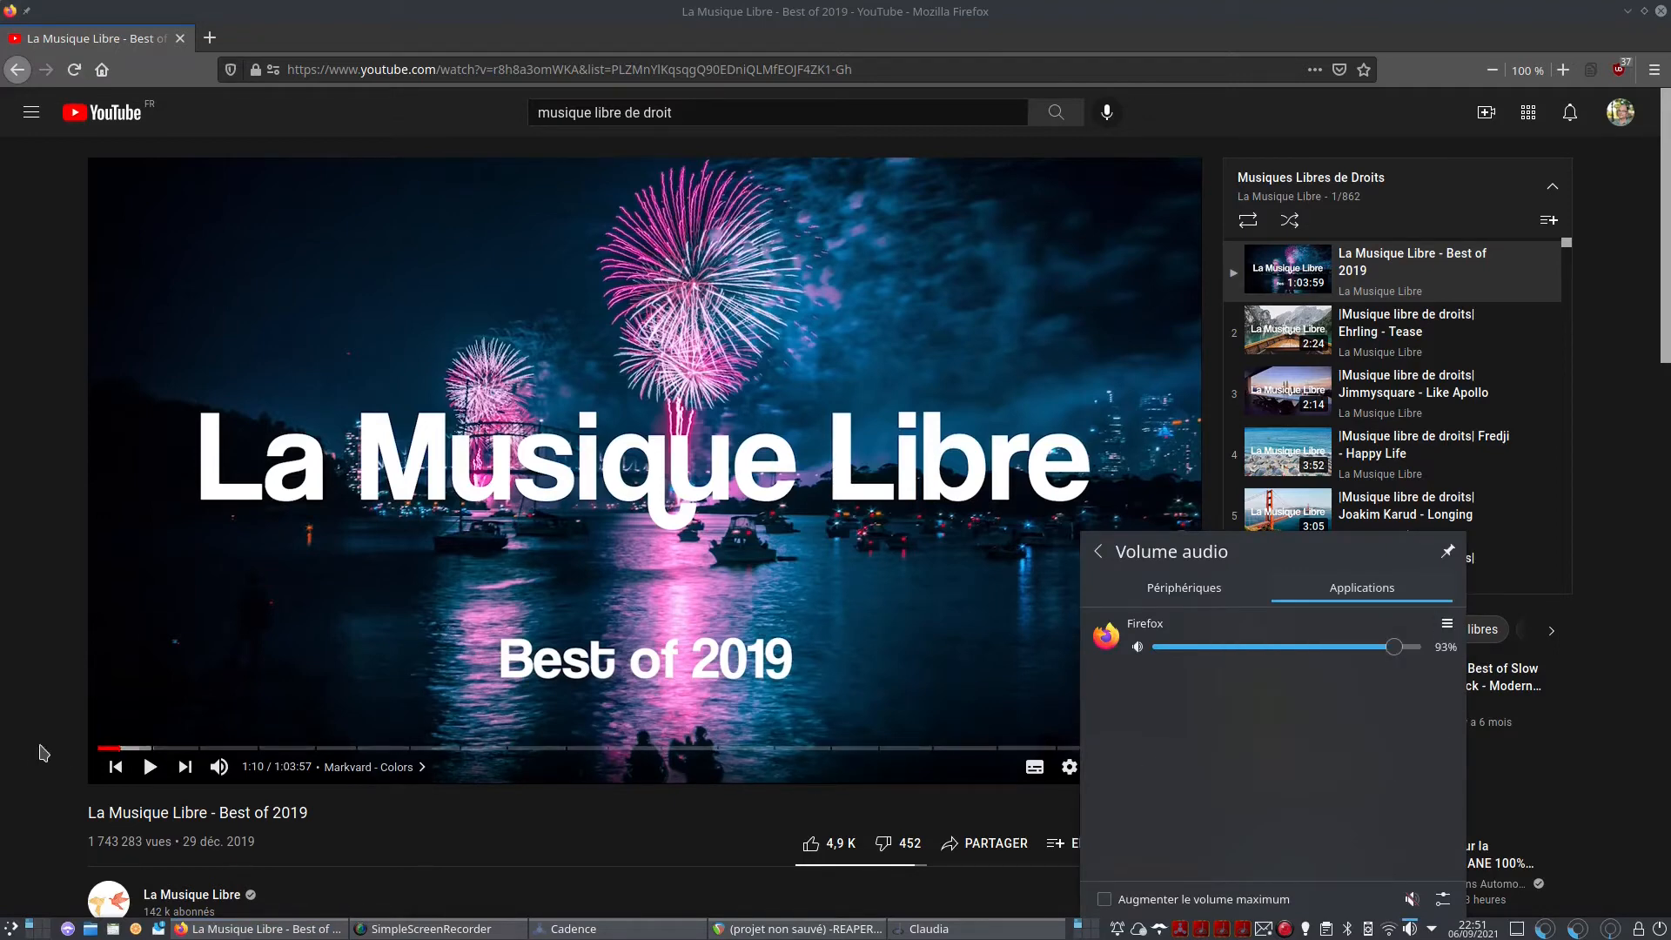
{"action": "left_click", "coordinate": [163, 774]}
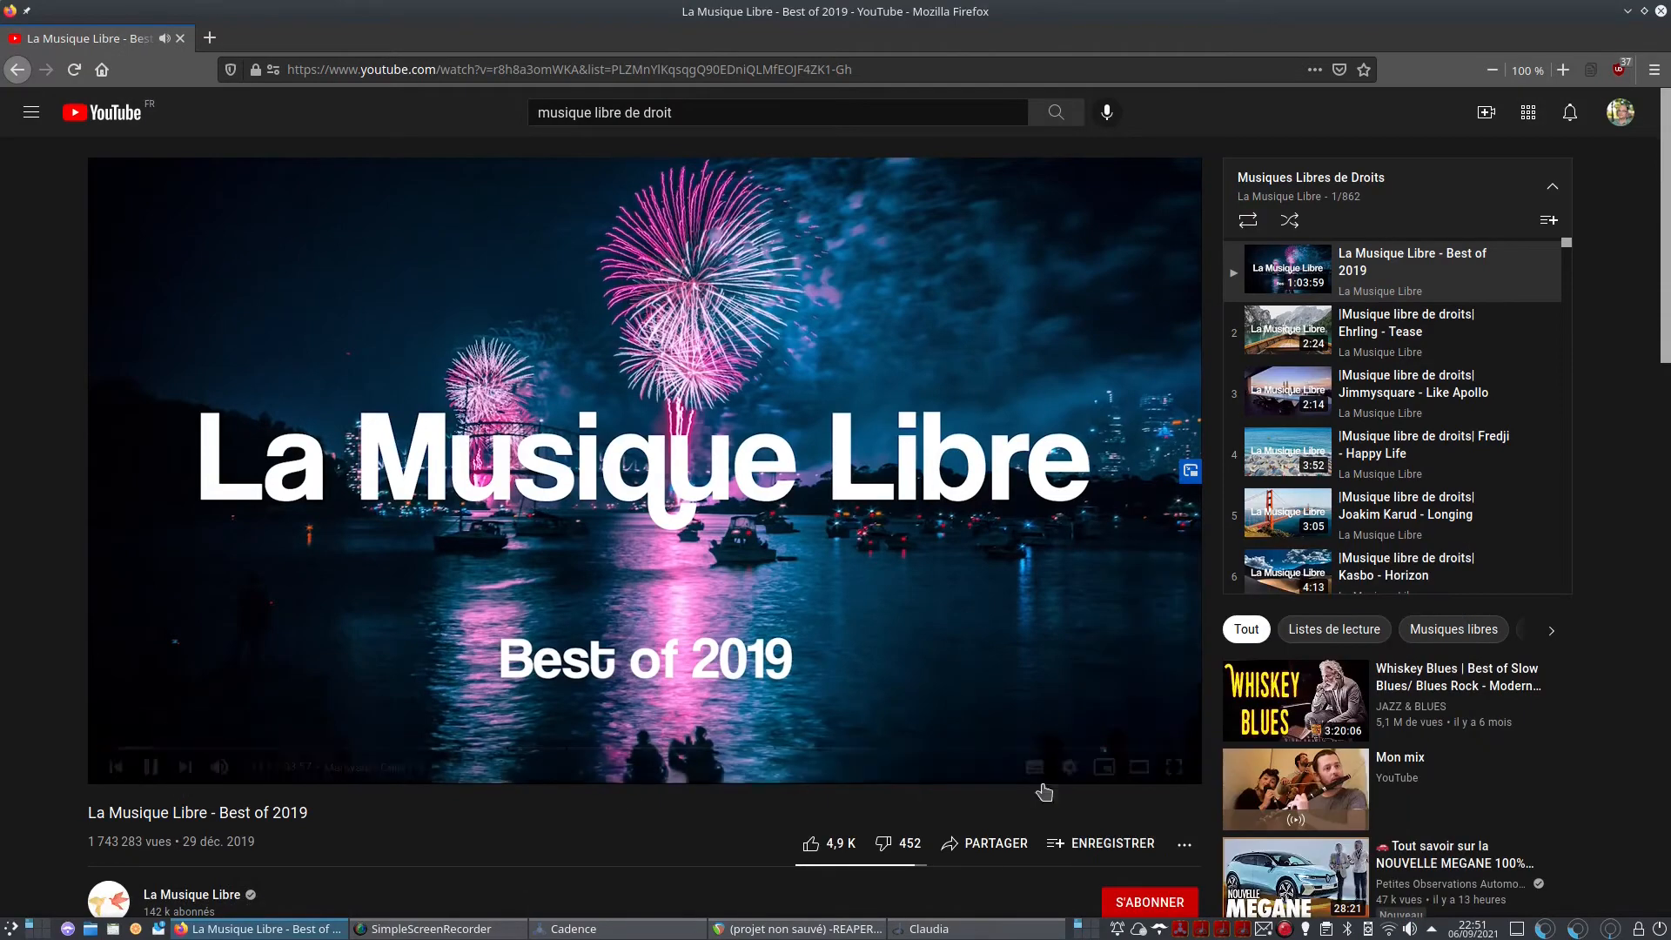
In Claudia, disconnect both PulseAudio JACK Sink outputs from Hardware Playback and place the sink box above Hardware Capture
{"action": "left_click", "coordinate": [992, 929]}
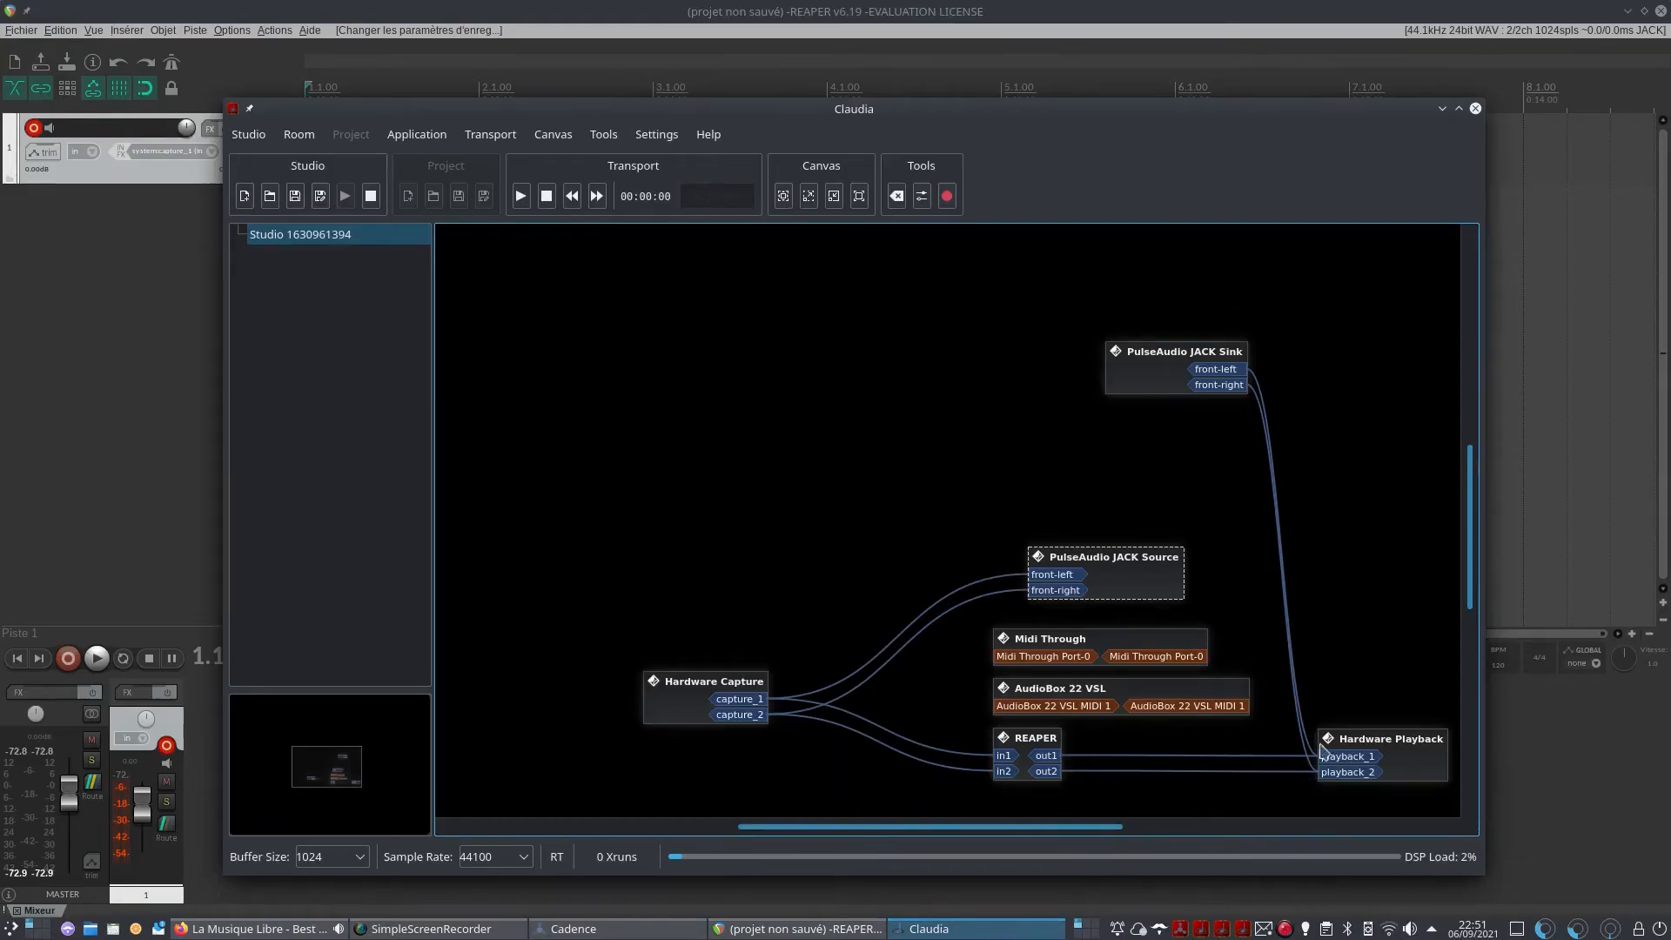
{"action": "left_click_drag", "start_coordinate": [1145, 368], "coordinate": [1348, 754]}
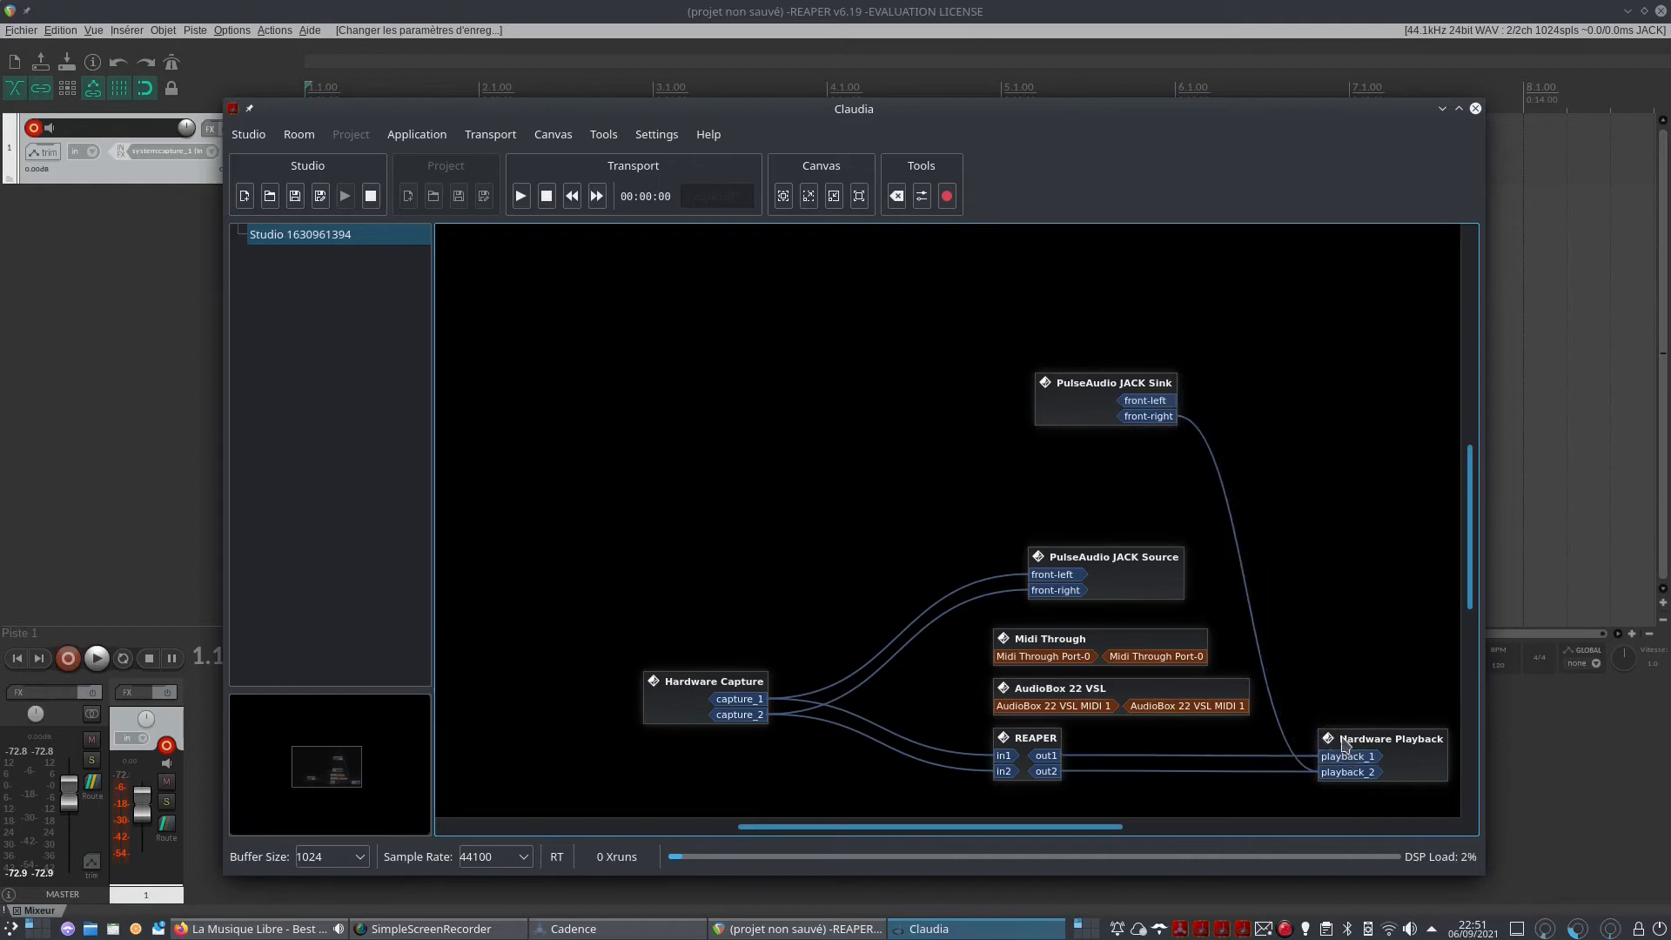
{"action": "left_click_drag", "start_coordinate": [1164, 425], "coordinate": [1337, 775]}
{"action": "left_click_drag", "start_coordinate": [1055, 388], "coordinate": [642, 463]}
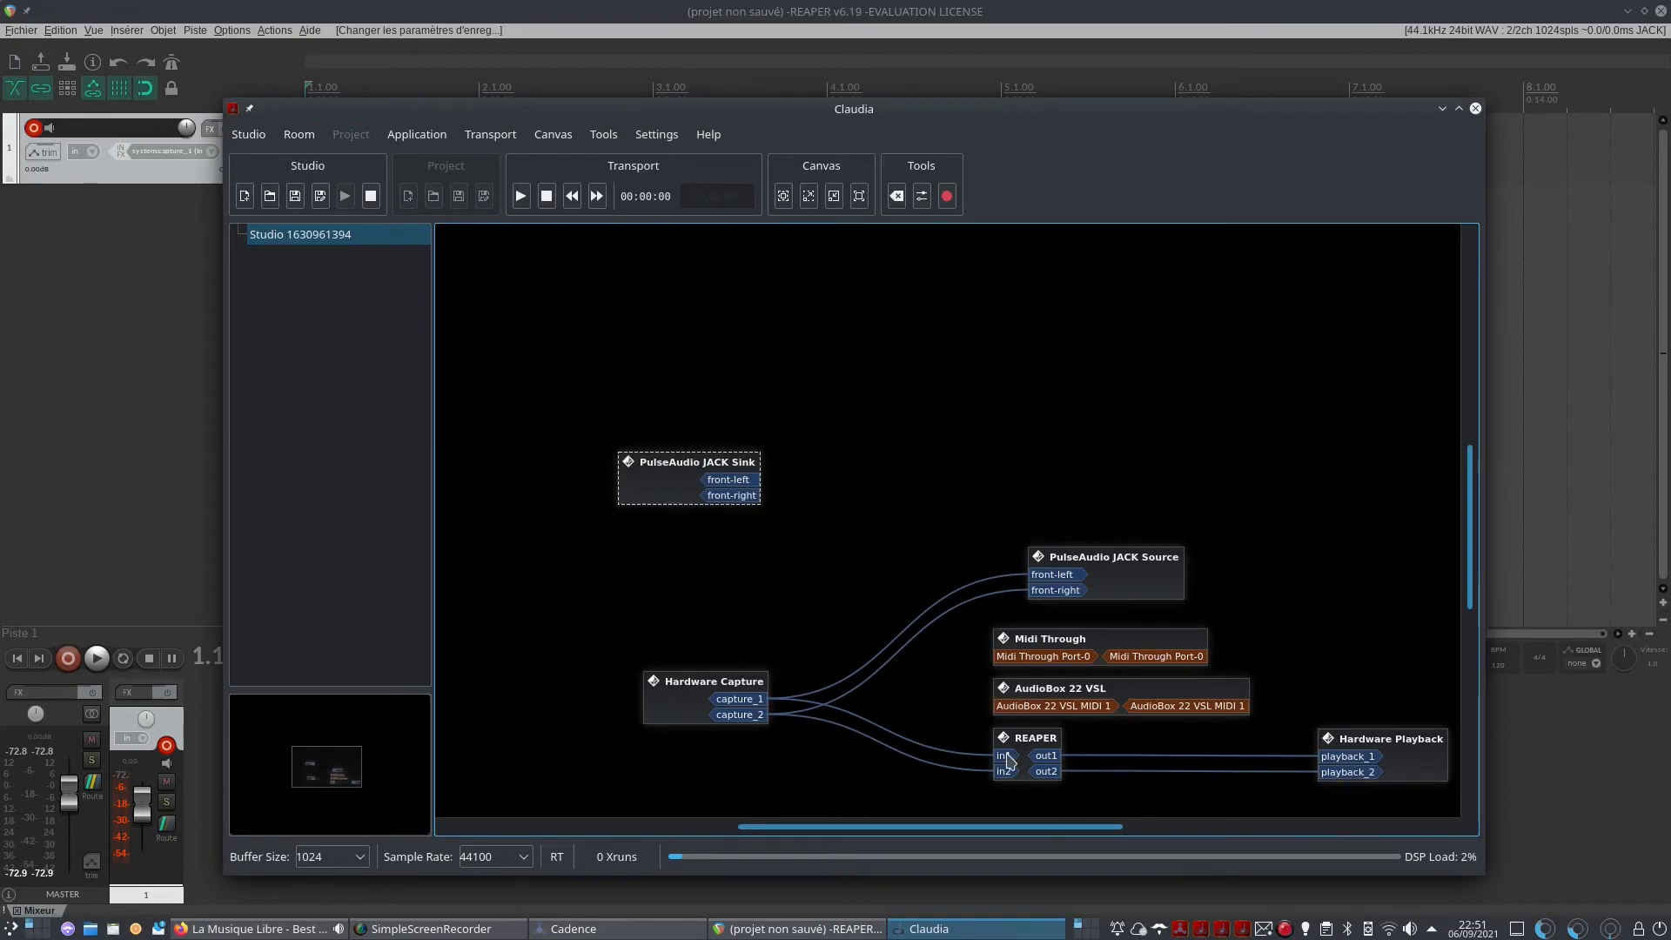
Disconnect Hardware Capture from REAPER's in1 and in2, and connect PulseAudio JACK Sink's front-left and front-right to them instead
{"action": "left_click_drag", "start_coordinate": [1007, 760], "coordinate": [747, 701]}
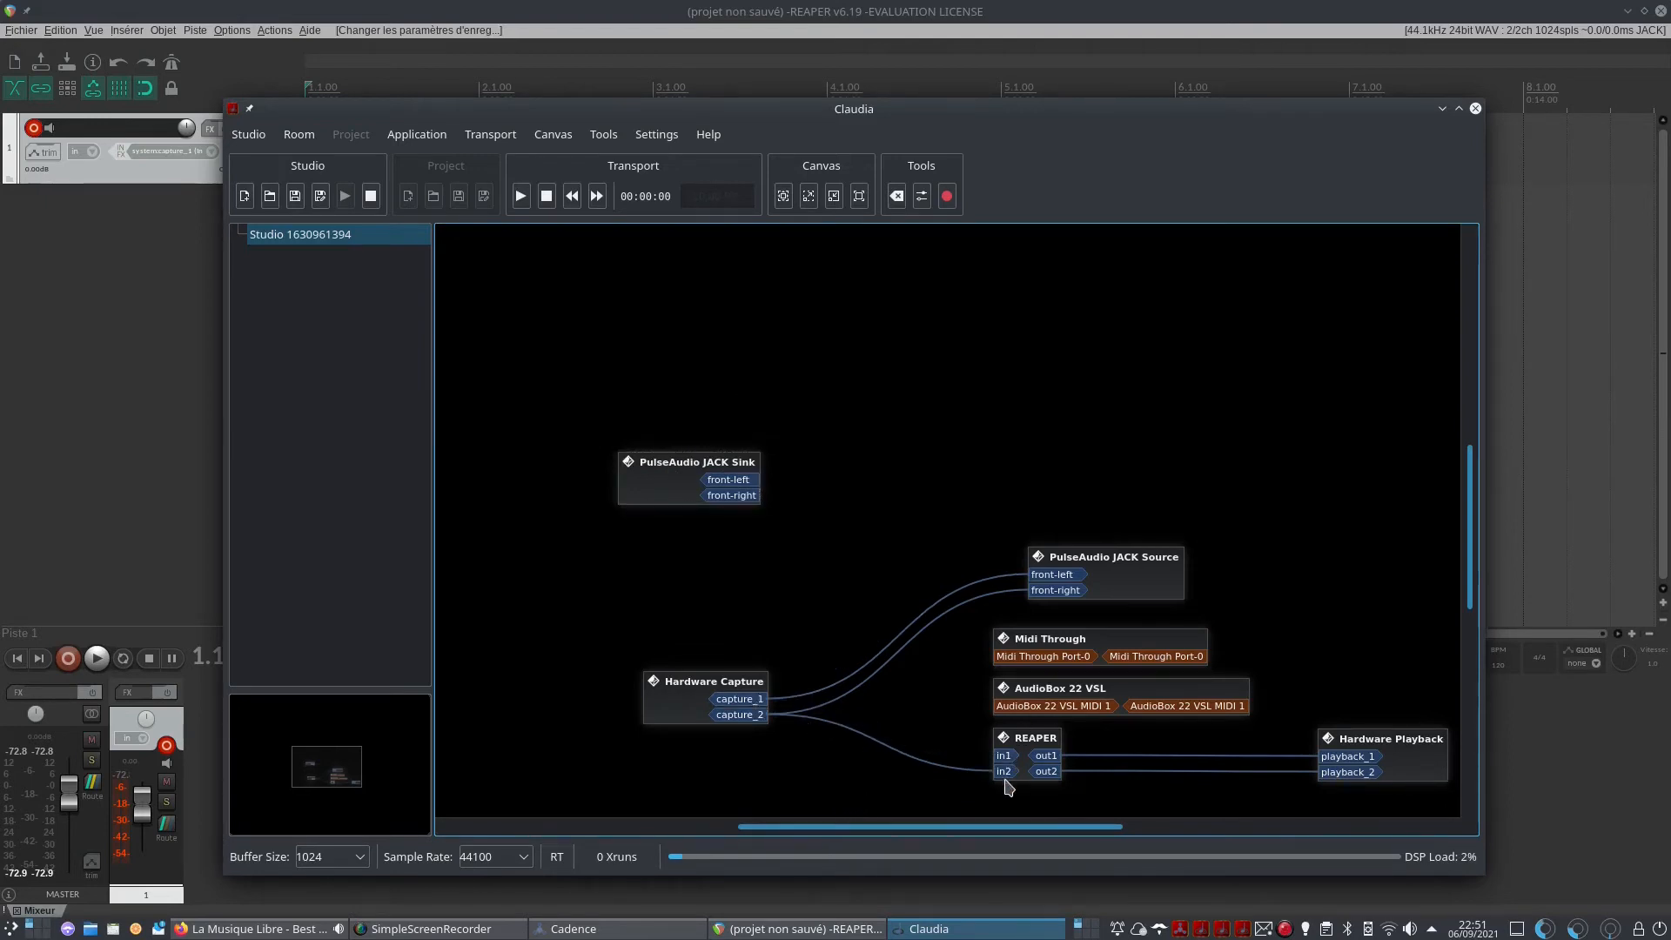
{"action": "left_click_drag", "start_coordinate": [1006, 780], "coordinate": [773, 726]}
{"action": "left_click_drag", "start_coordinate": [1002, 773], "coordinate": [762, 727]}
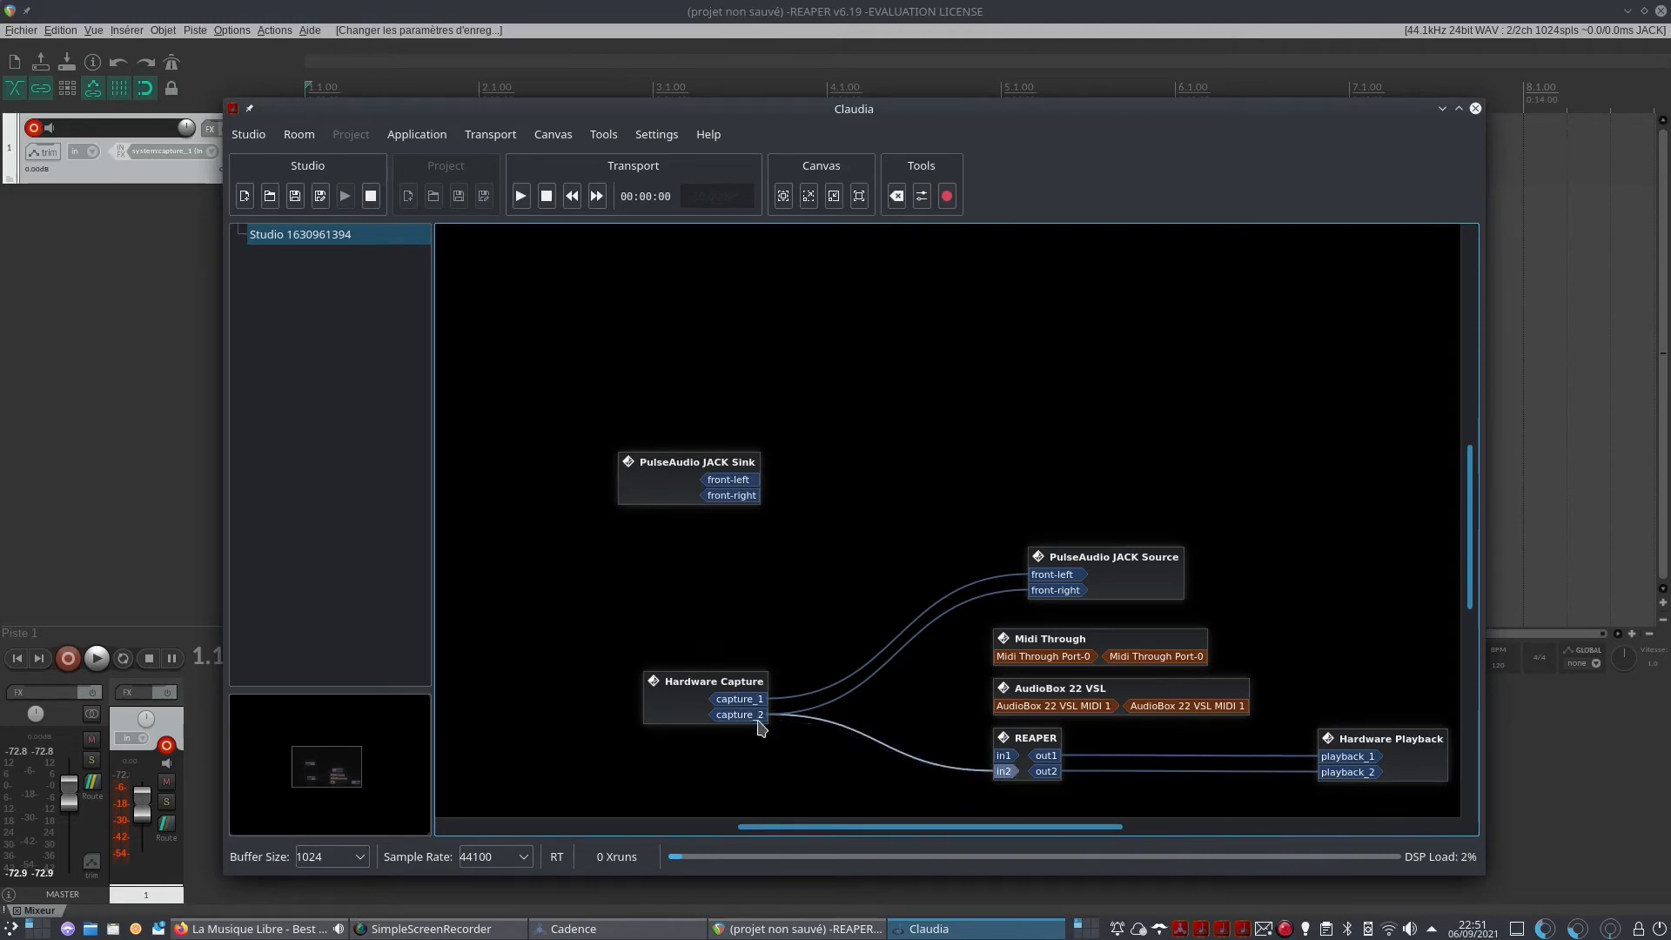
{"action": "left_click_drag", "start_coordinate": [1007, 779], "coordinate": [760, 725]}
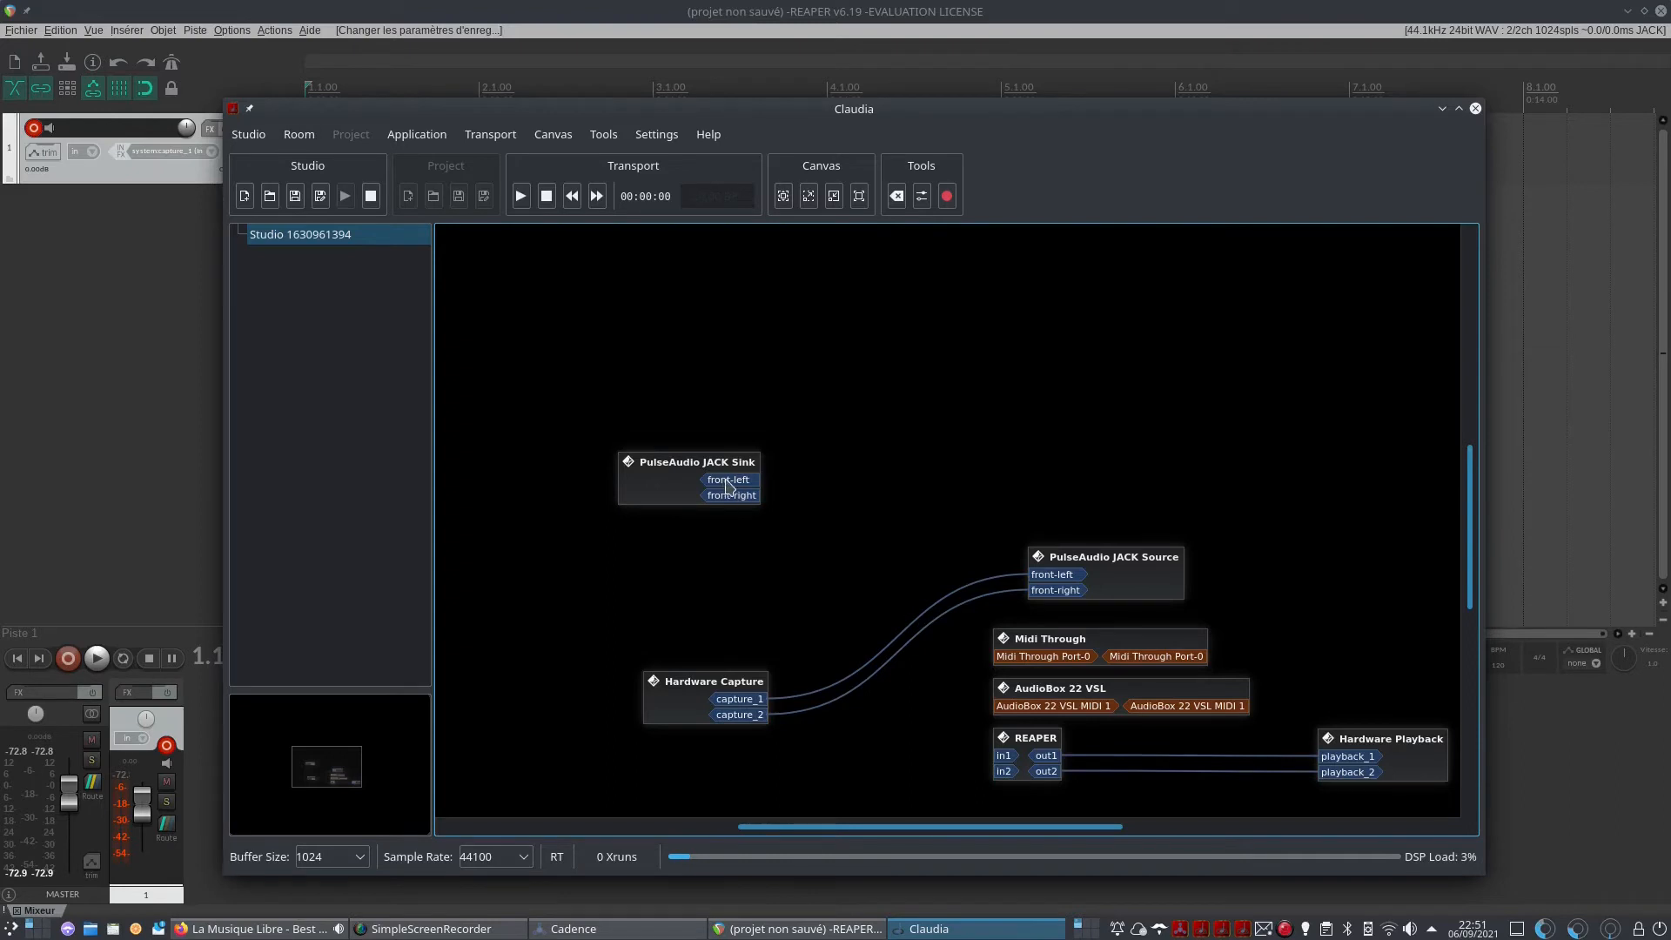
{"action": "left_click_drag", "start_coordinate": [729, 482], "coordinate": [1004, 755]}
{"action": "left_click_drag", "start_coordinate": [731, 496], "coordinate": [1007, 771]}
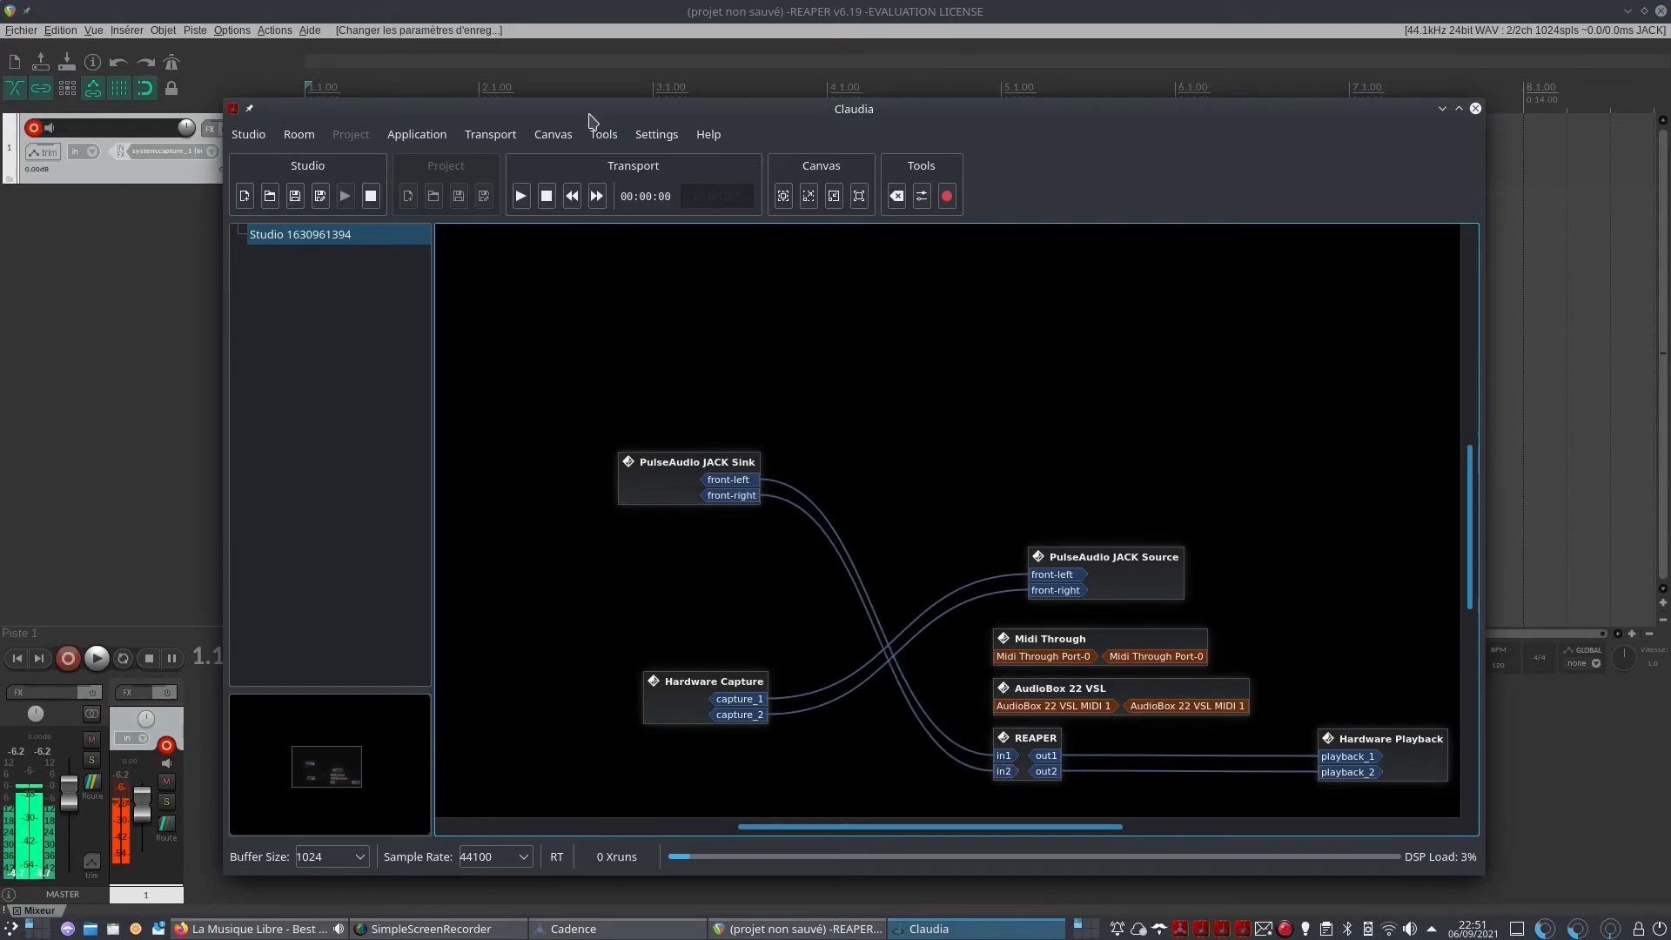
Move Claudia aside, record the incoming sound on REAPER's track 1, and increase the track's height
{"action": "left_click_drag", "start_coordinate": [591, 102], "coordinate": [743, 113]}
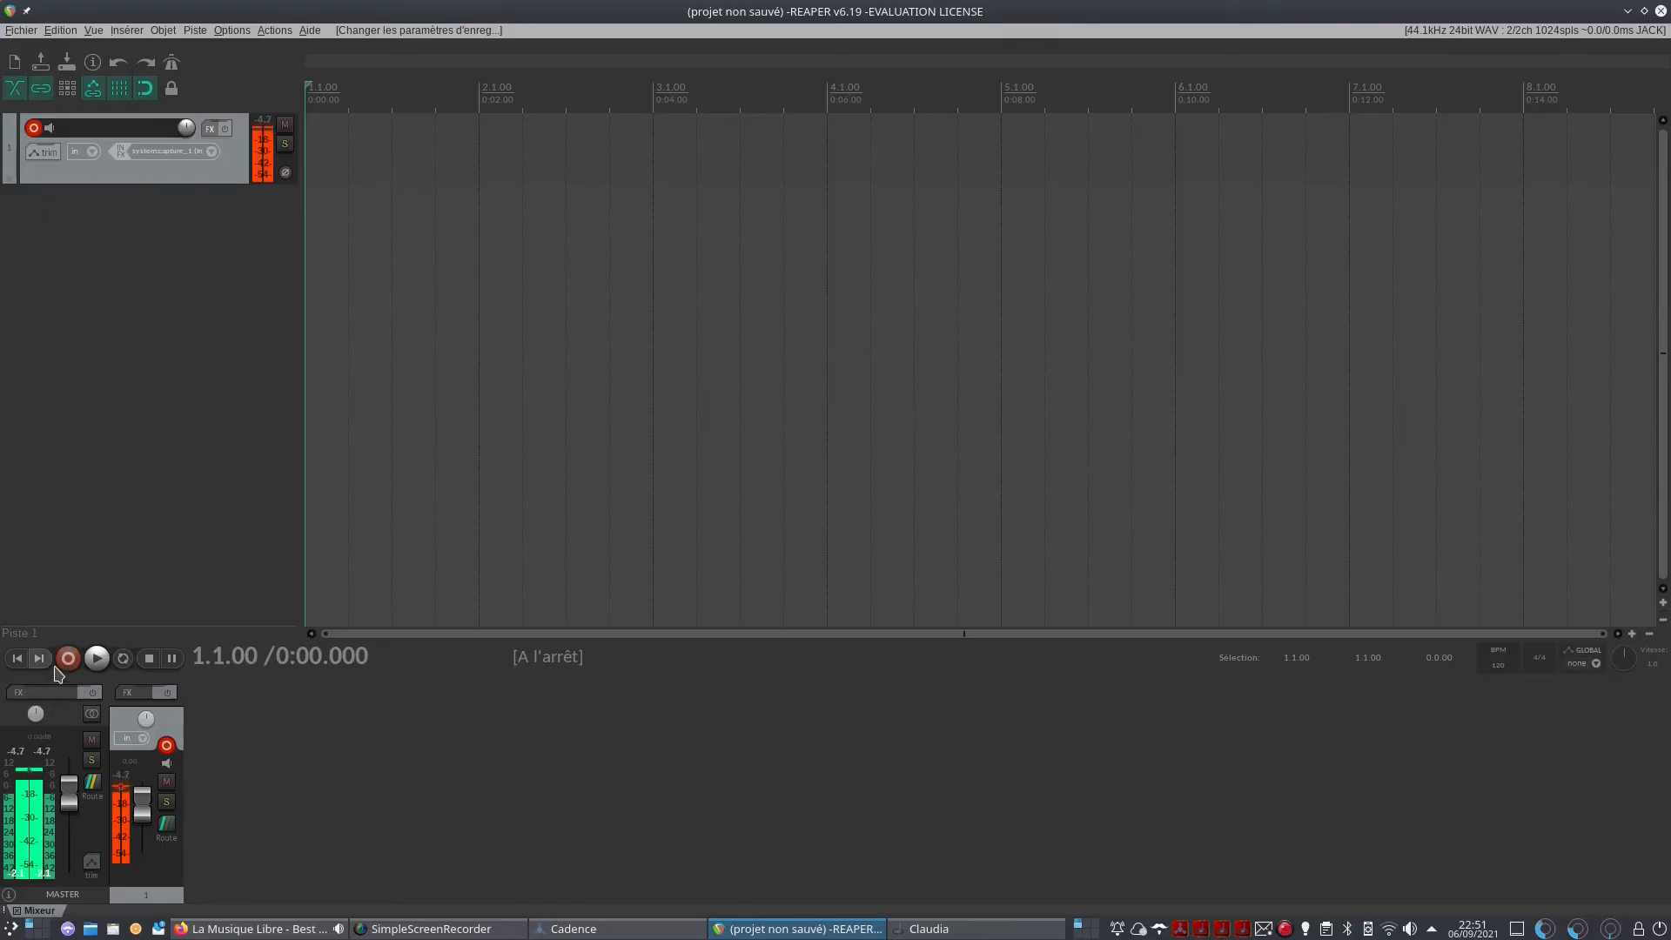
{"action": "left_click", "coordinate": [68, 658]}
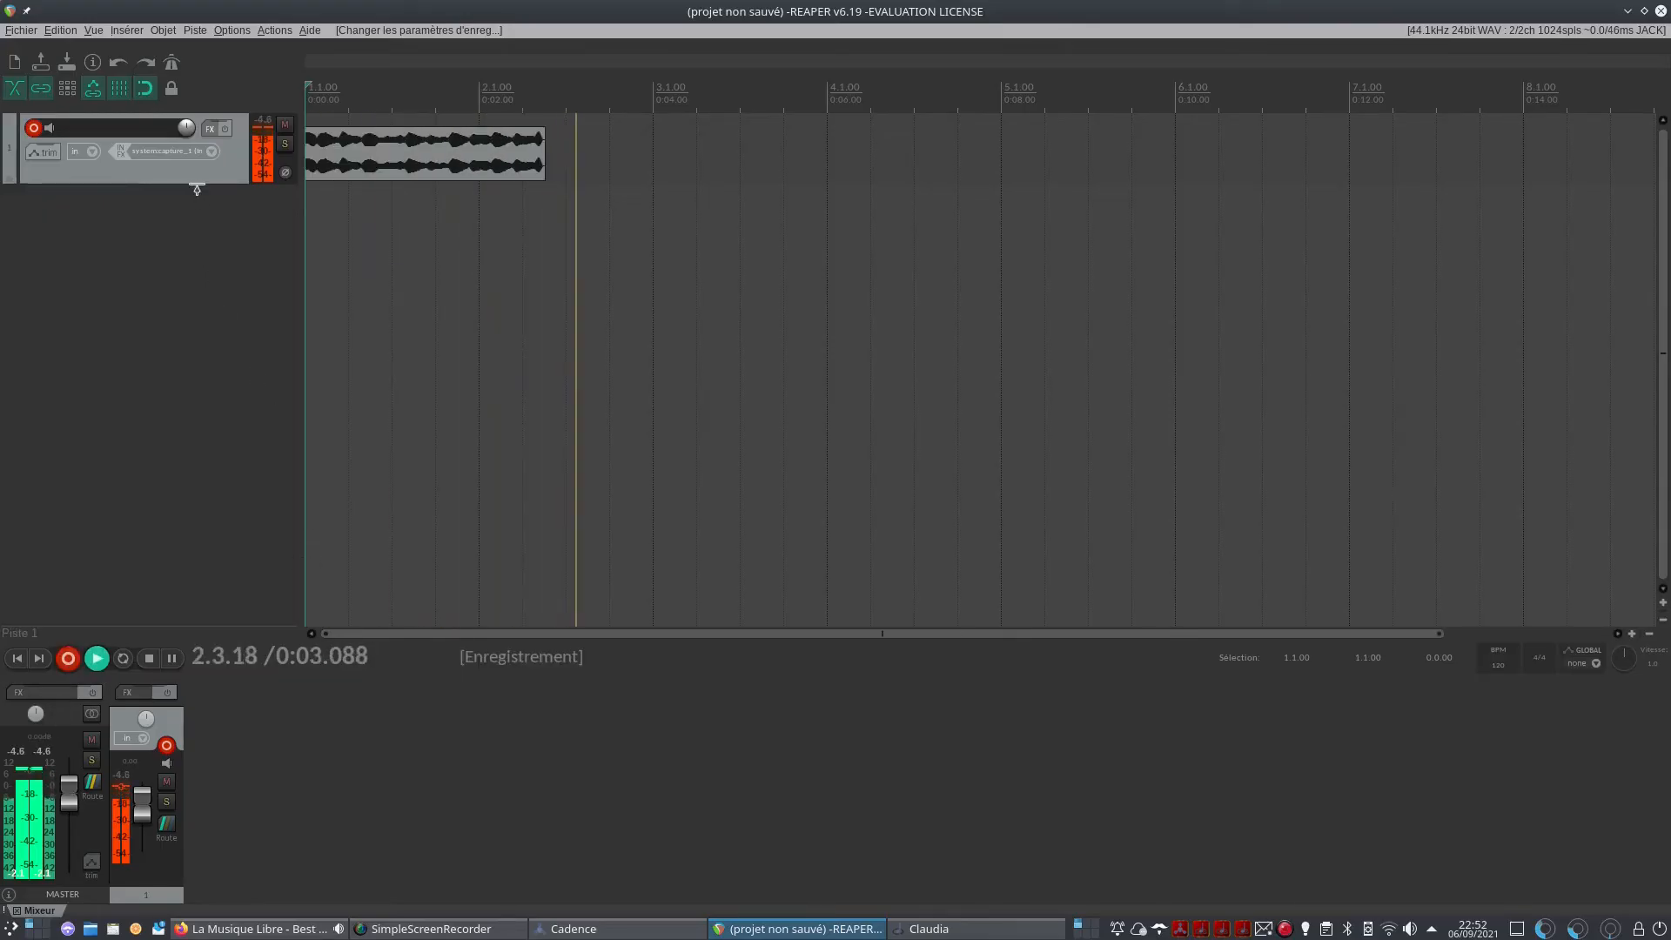
{"action": "left_click_drag", "start_coordinate": [196, 188], "coordinate": [213, 376]}
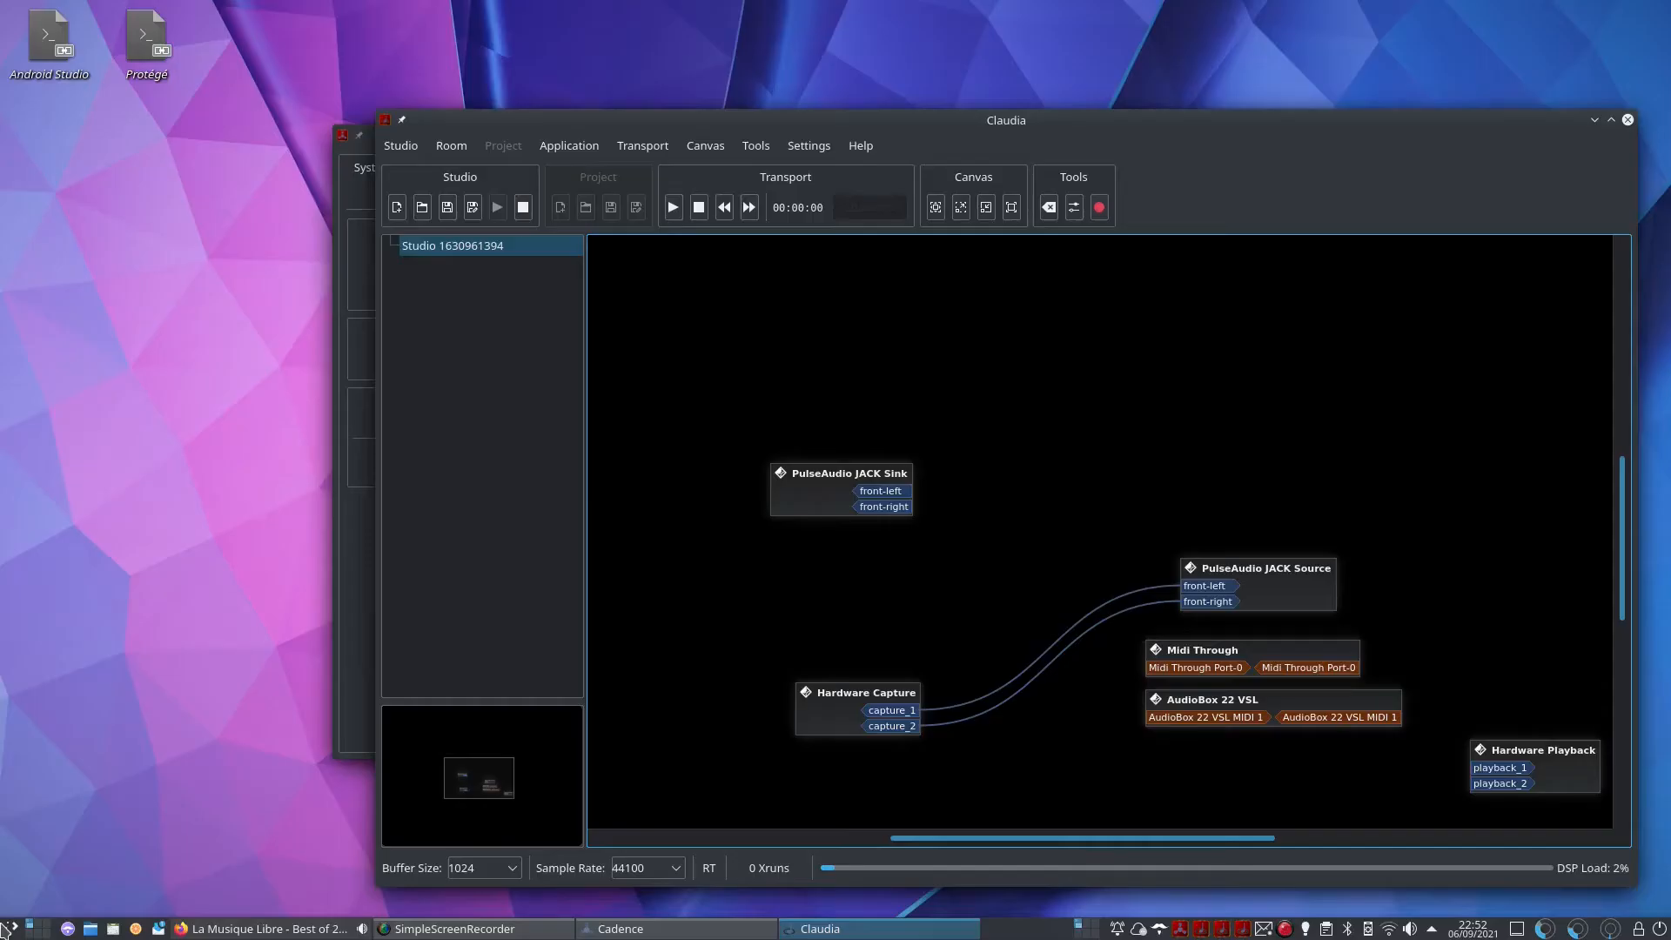
Launch Ardour and create a new session named test from the empty template
{"action": "key", "text": "super"}
{"action": "left_click", "coordinate": [557, 583]}
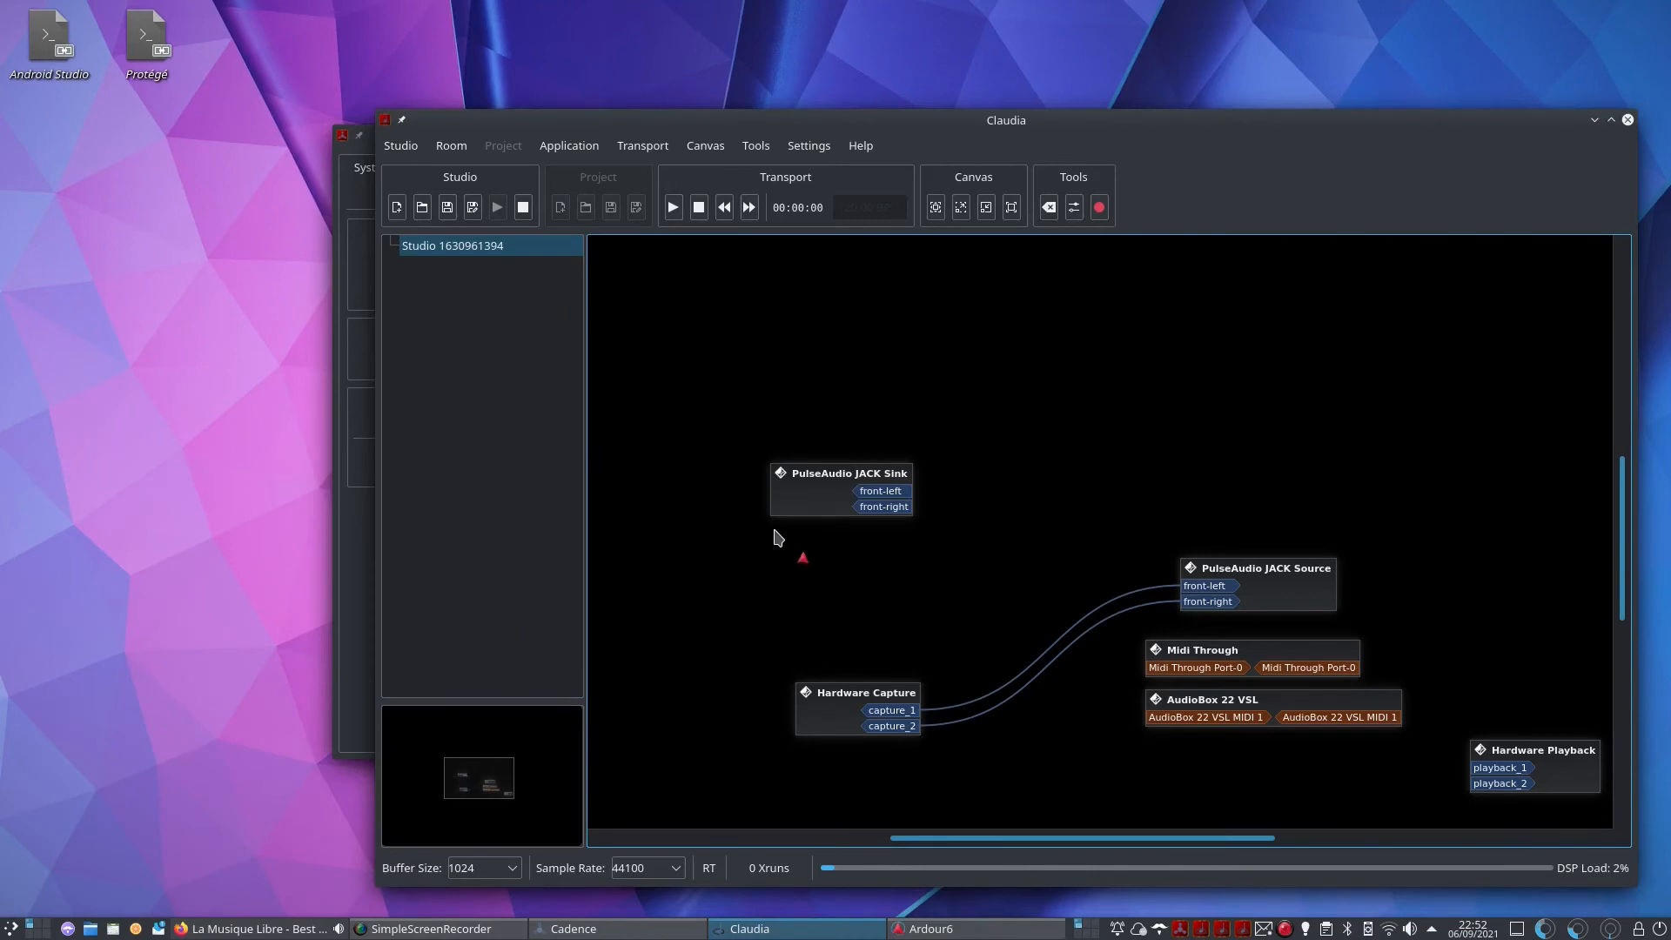
{"action": "left_click", "coordinate": [870, 367]}
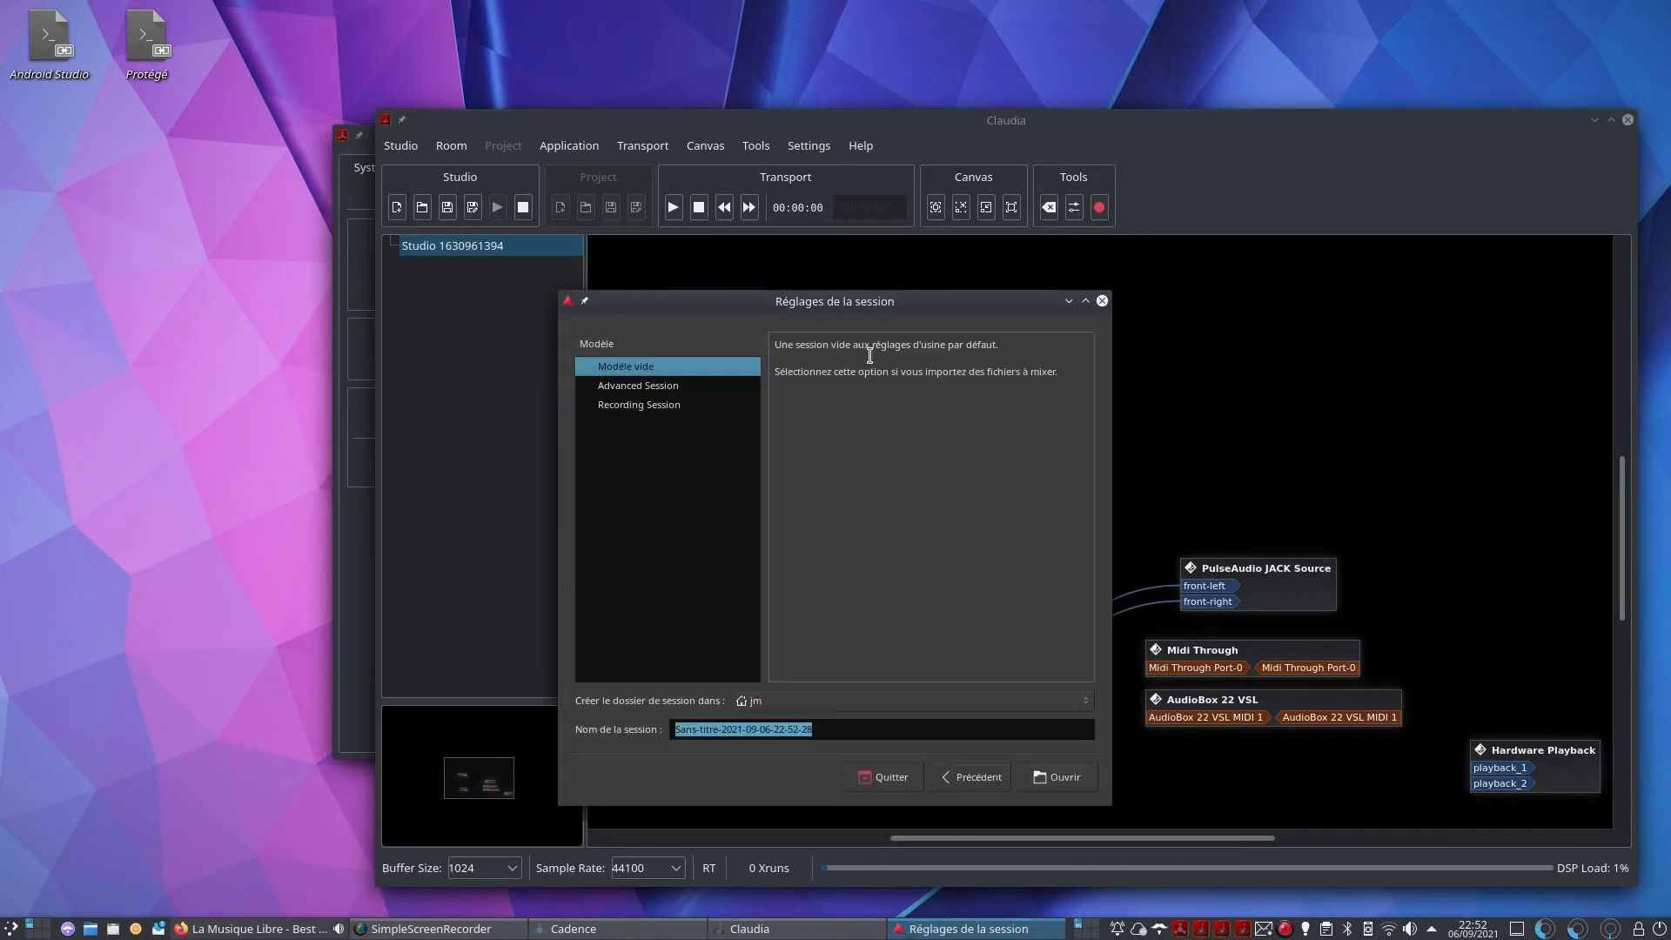
{"action": "type", "text": "test"}
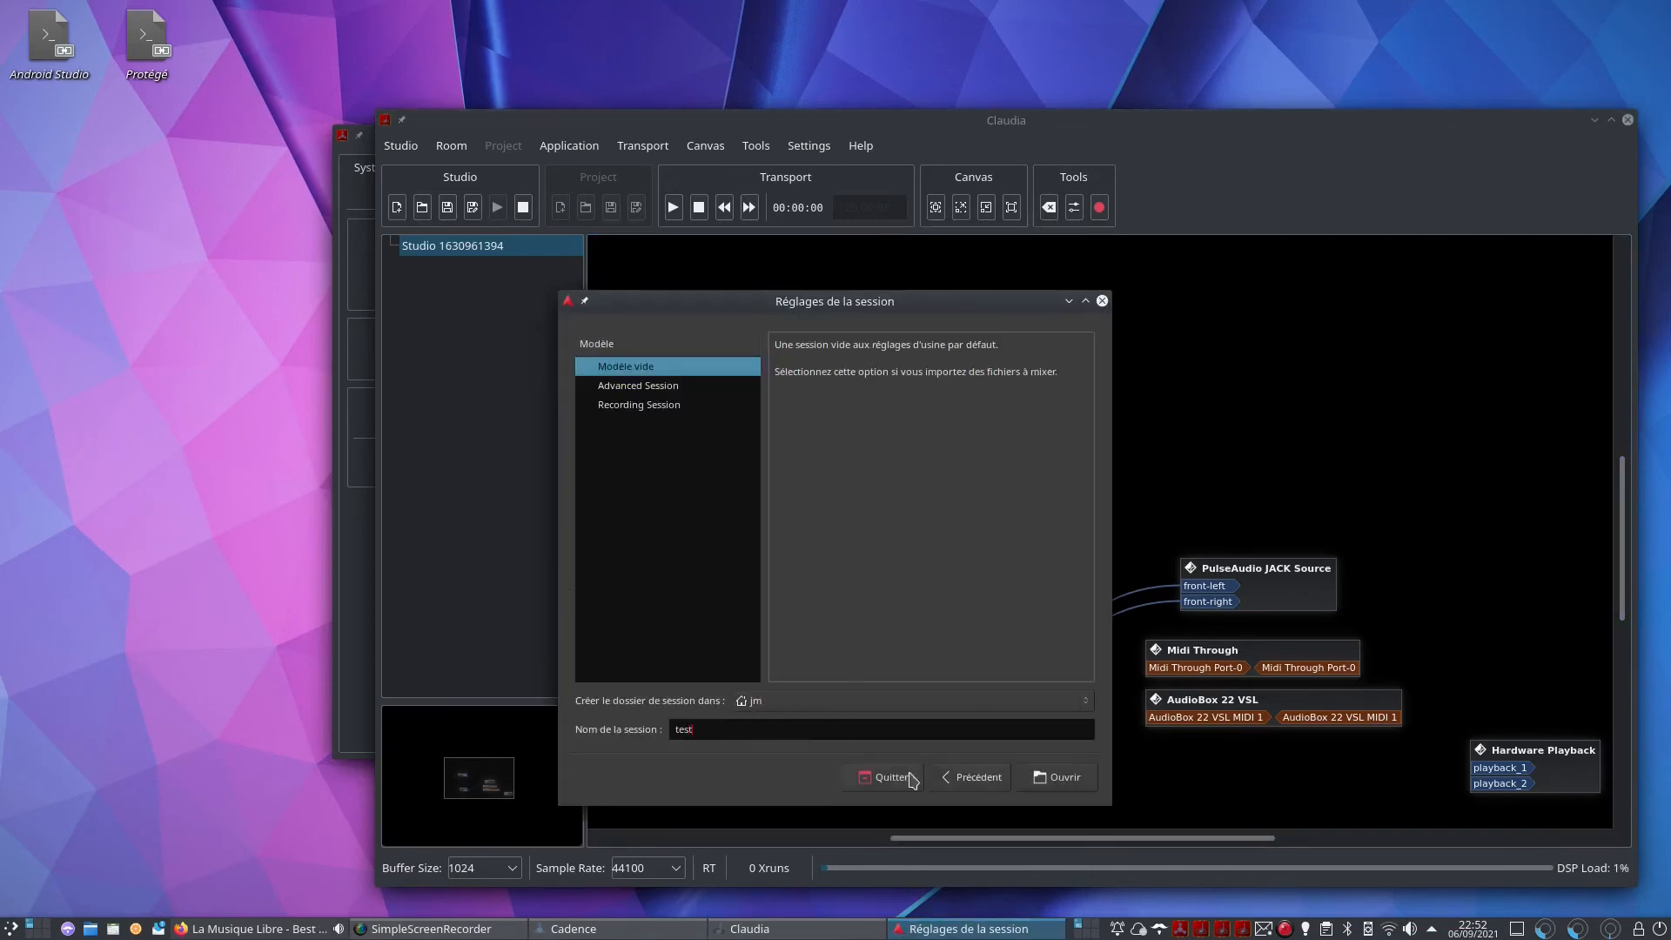
{"action": "left_click", "coordinate": [1051, 786]}
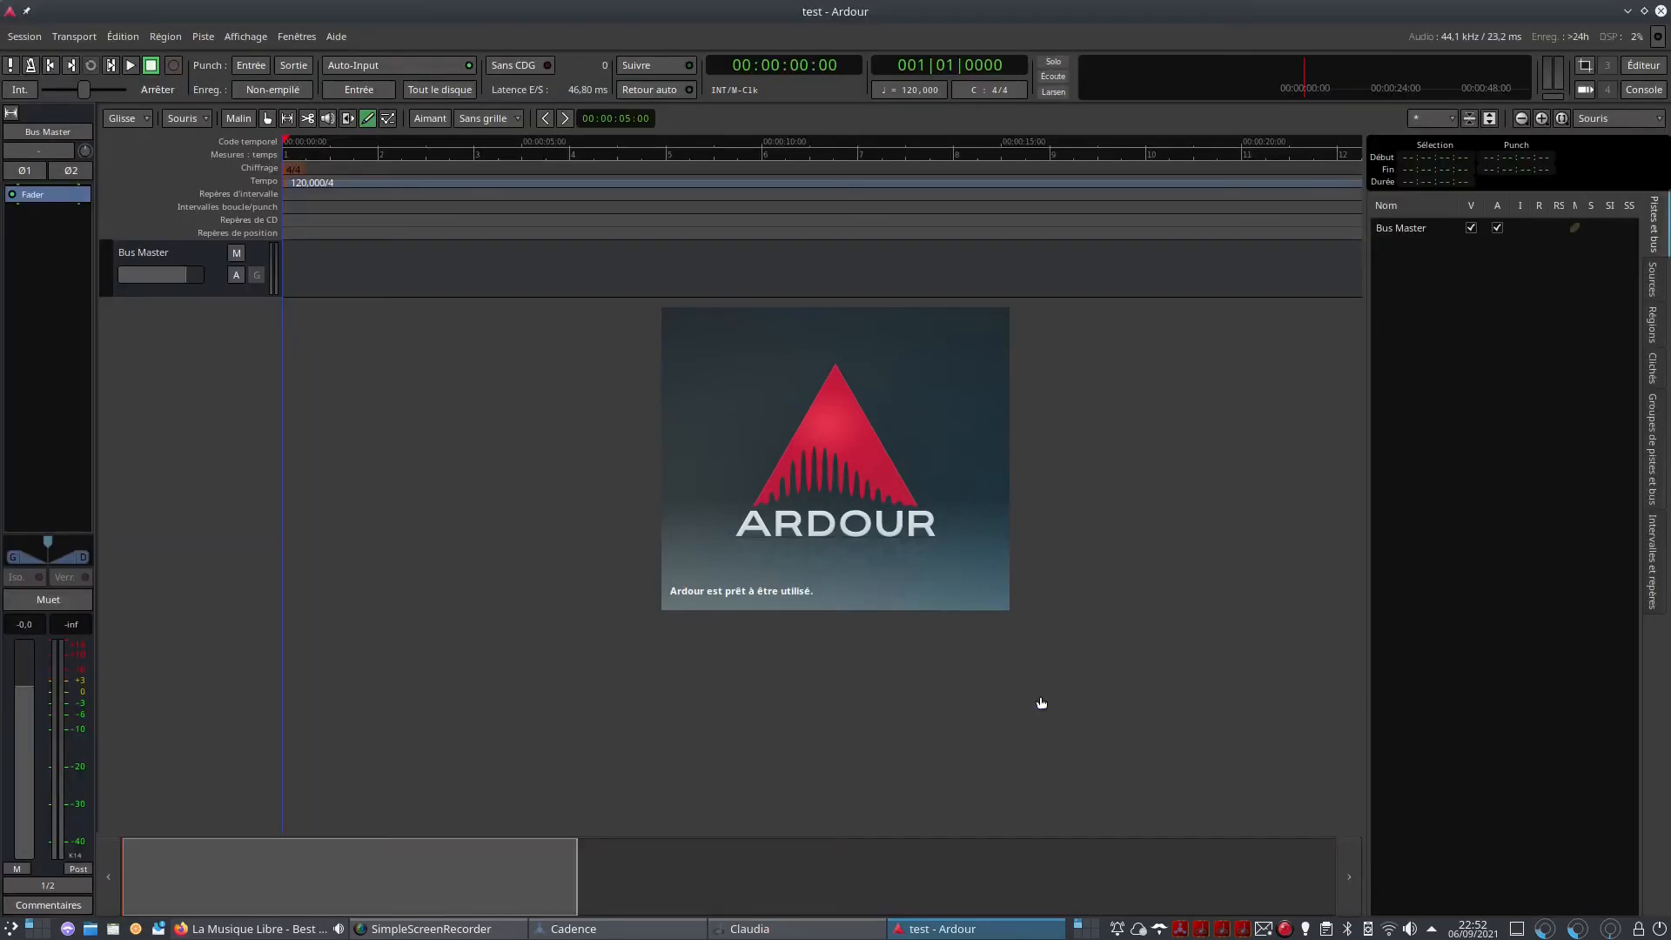
Add two stereo audio tracks to the session, naming the first one audio 1 and keeping the default name Audio for the second
{"action": "double_click", "coordinate": [141, 344]}
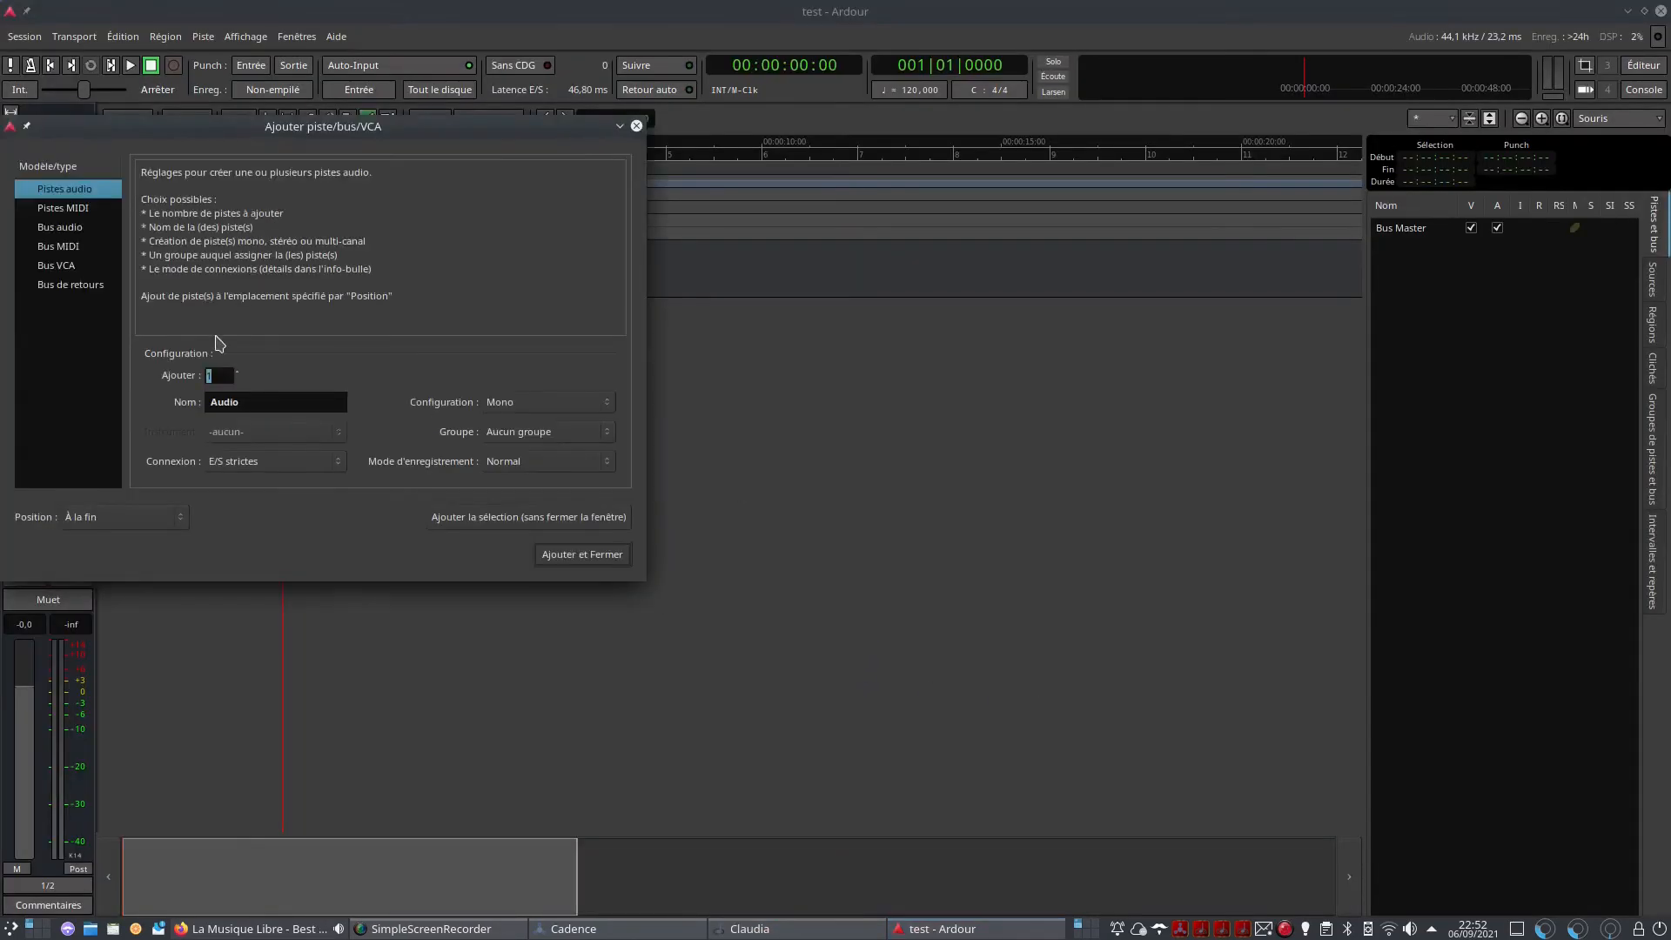
{"action": "left_click", "coordinate": [514, 409]}
{"action": "left_click", "coordinate": [508, 432]}
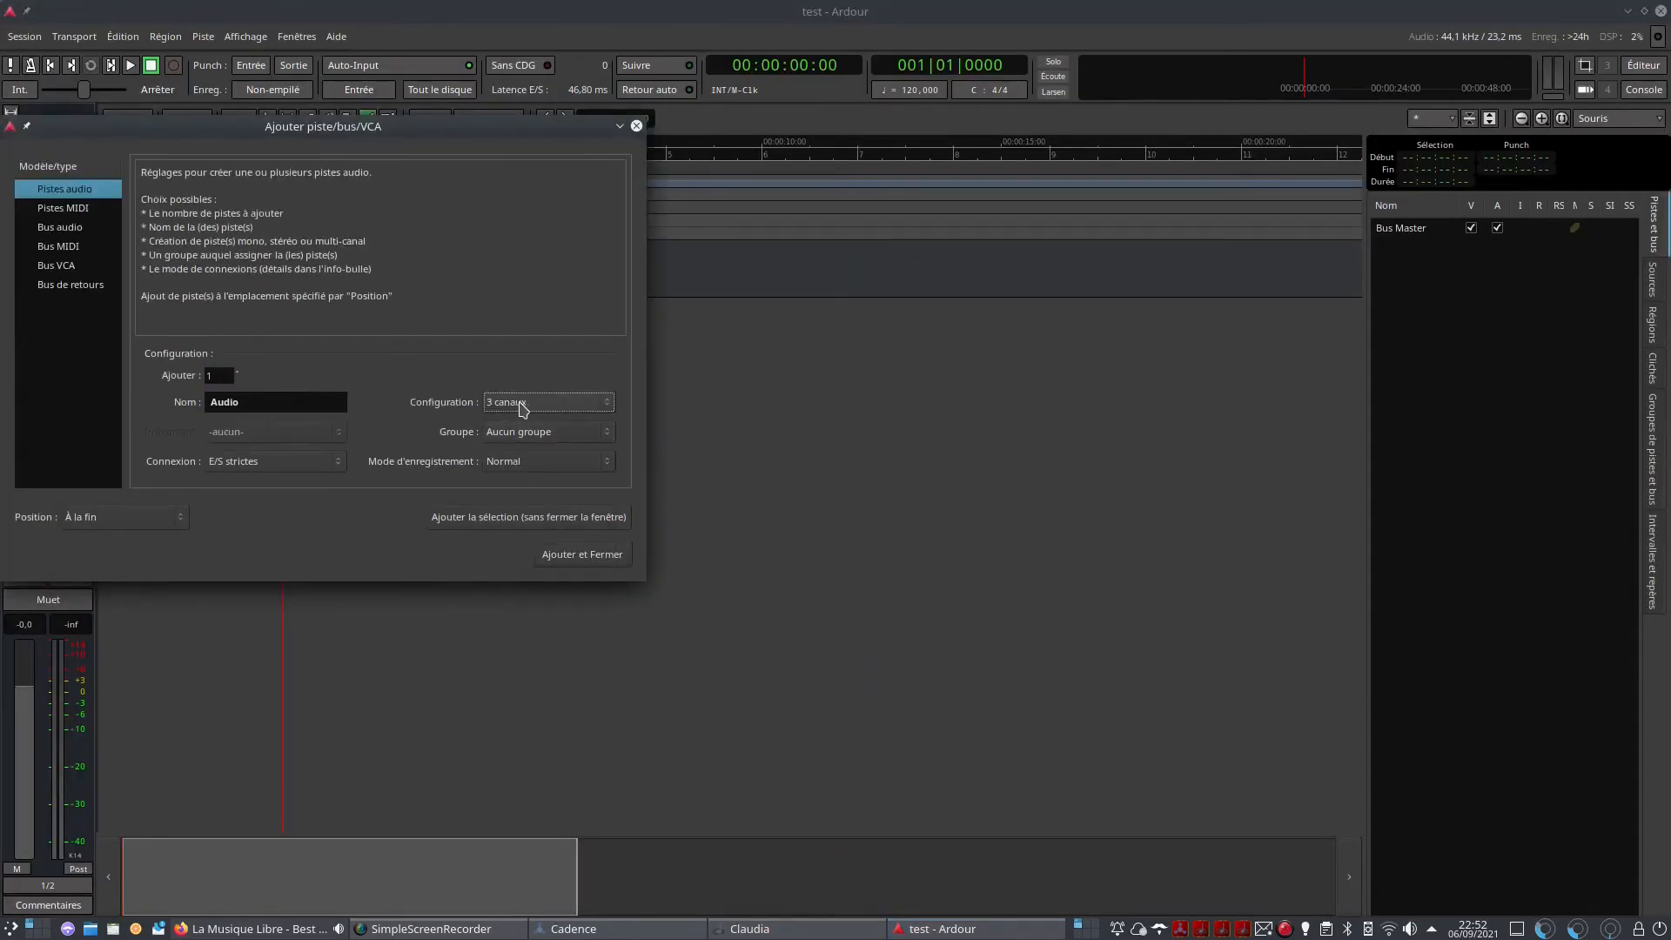
{"action": "double_click", "coordinate": [264, 406]}
{"action": "type", "text": "audi"}
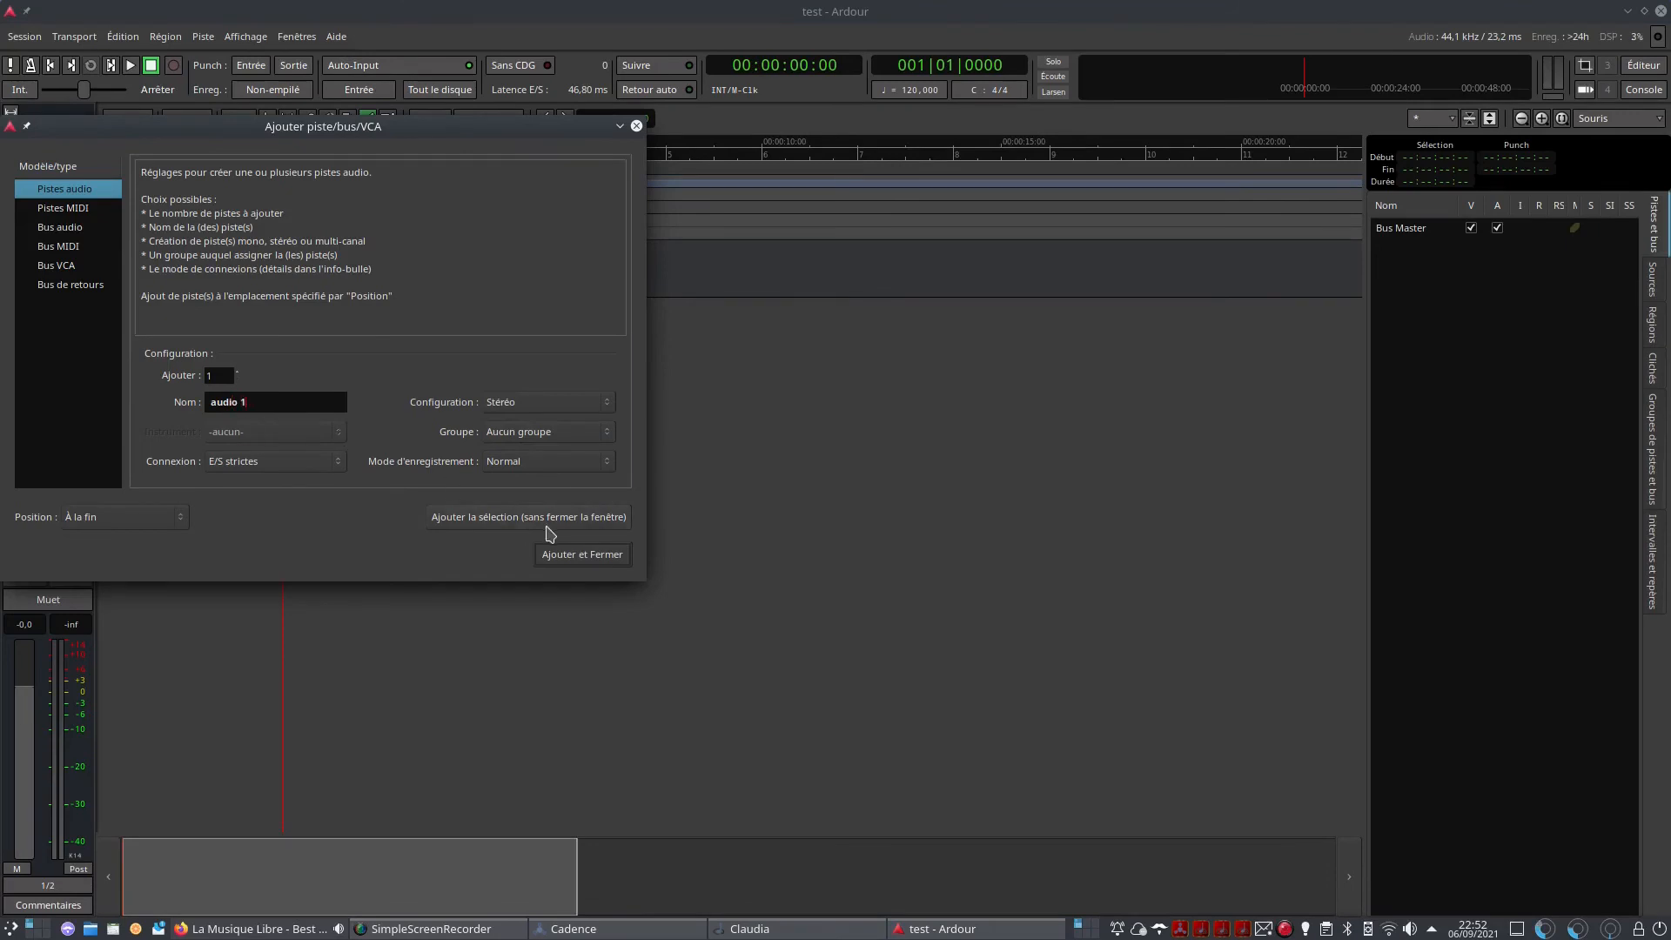
{"action": "type", "text": "o 1"}
{"action": "left_click", "coordinate": [547, 554]}
{"action": "double_click", "coordinate": [174, 416]}
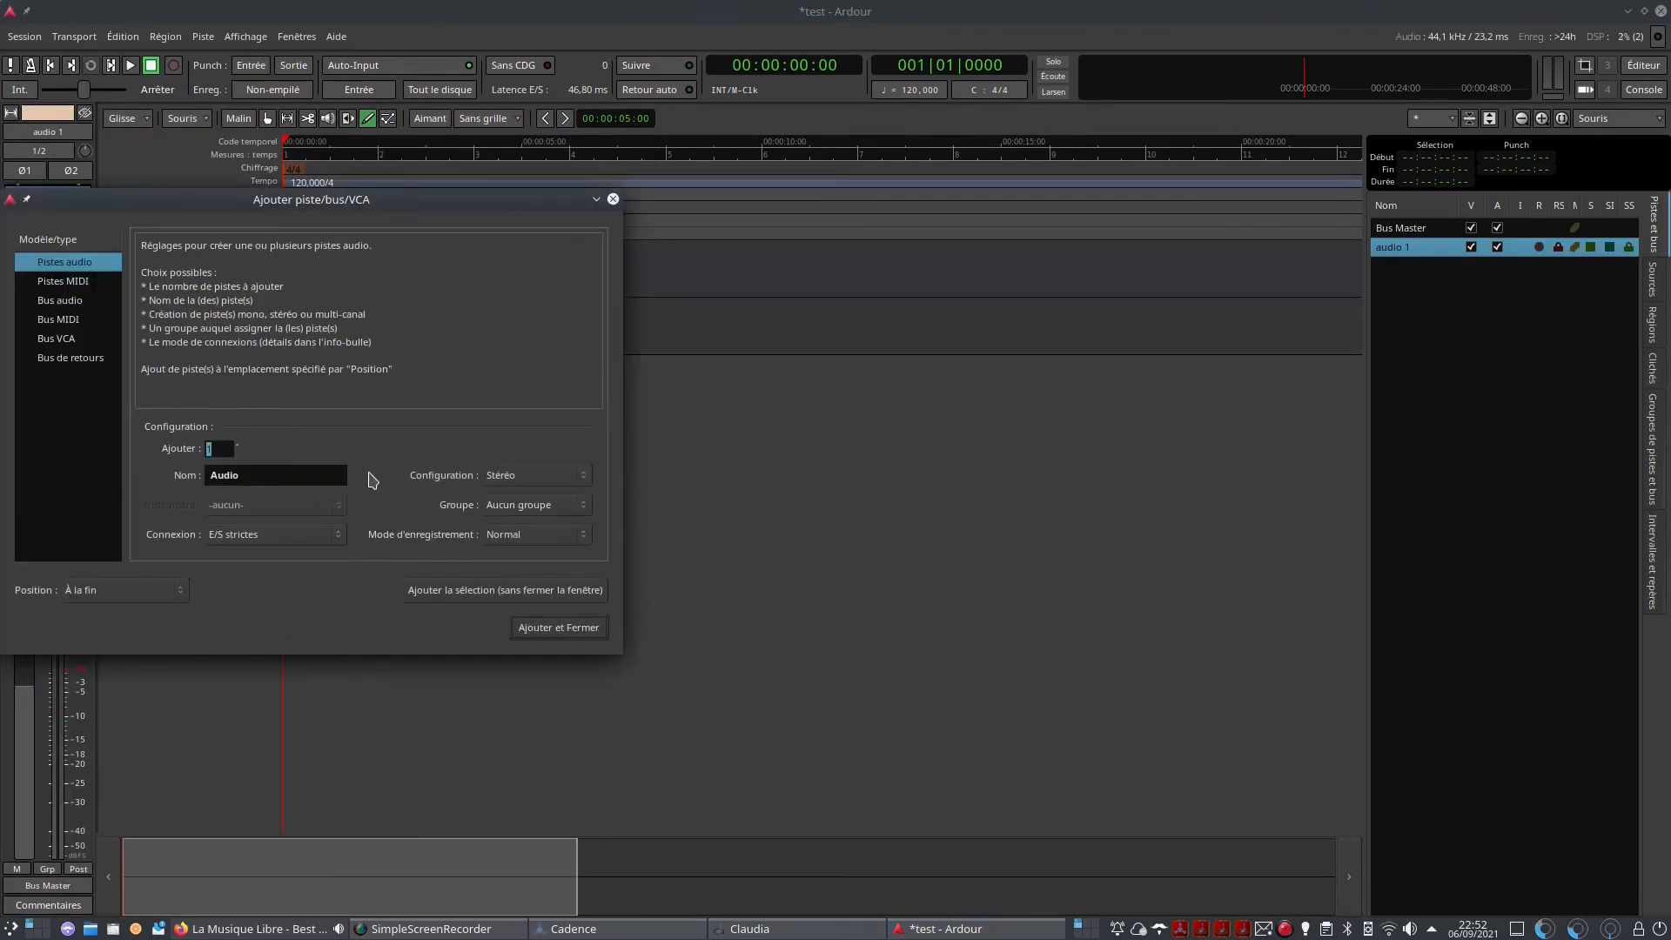
{"action": "left_click", "coordinate": [558, 627]}
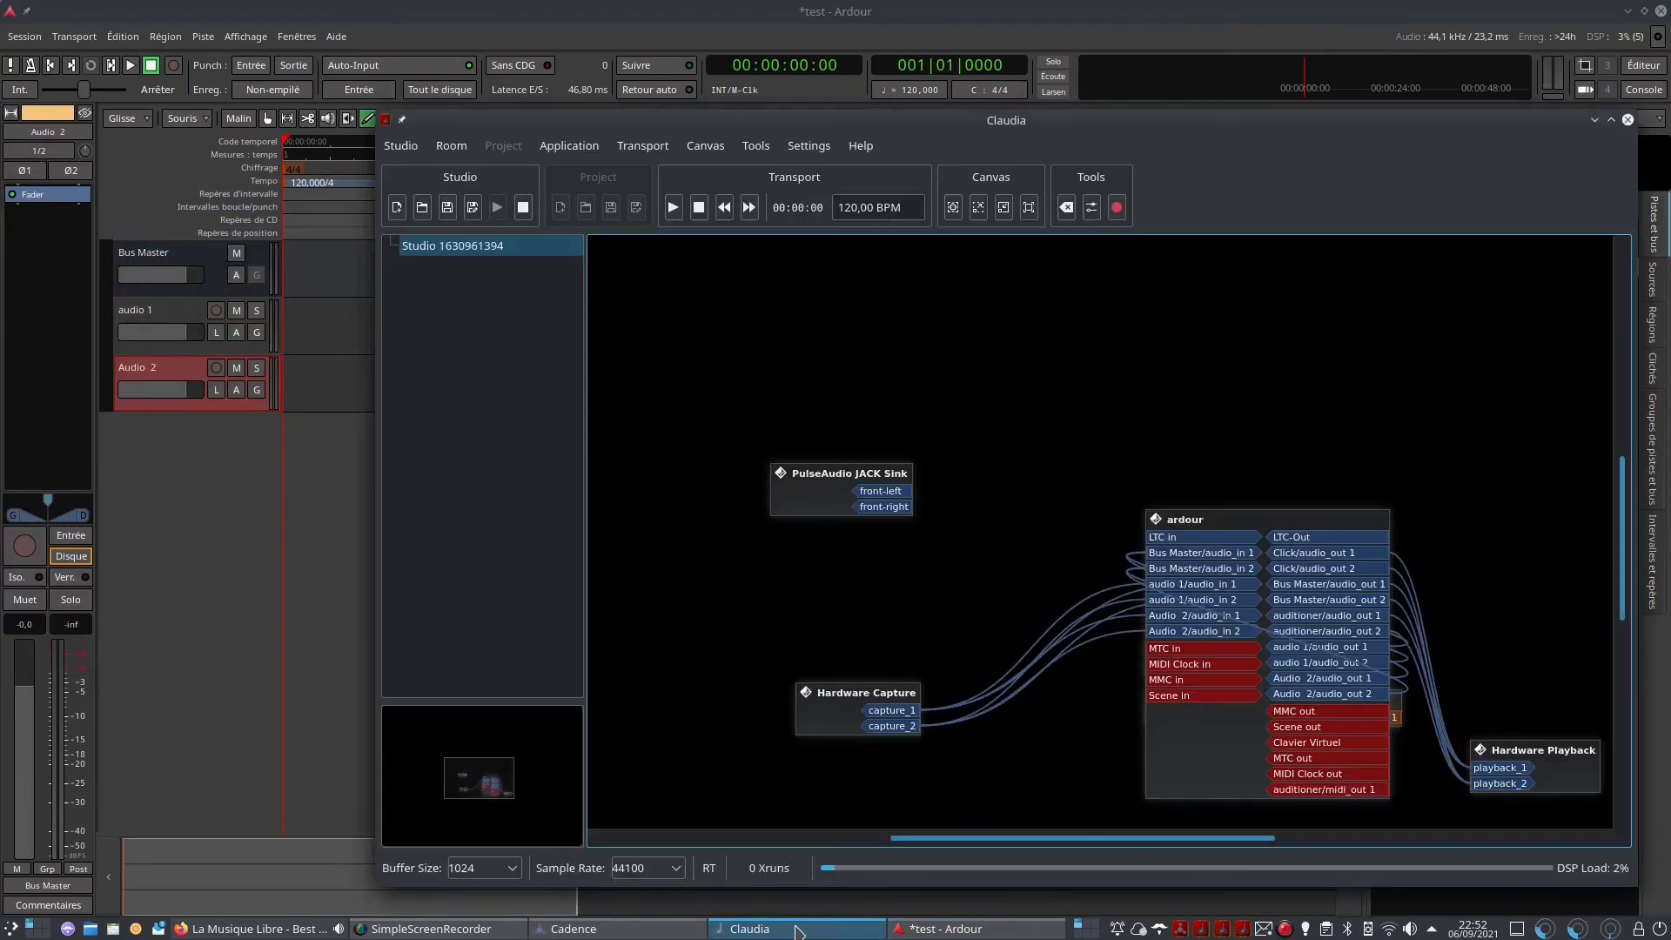
Check Ardour's port connections in Claudia, then return to Ardour and view the input choices for track Audio 2
{"action": "left_click", "coordinate": [719, 929]}
{"action": "left_click", "coordinate": [253, 621]}
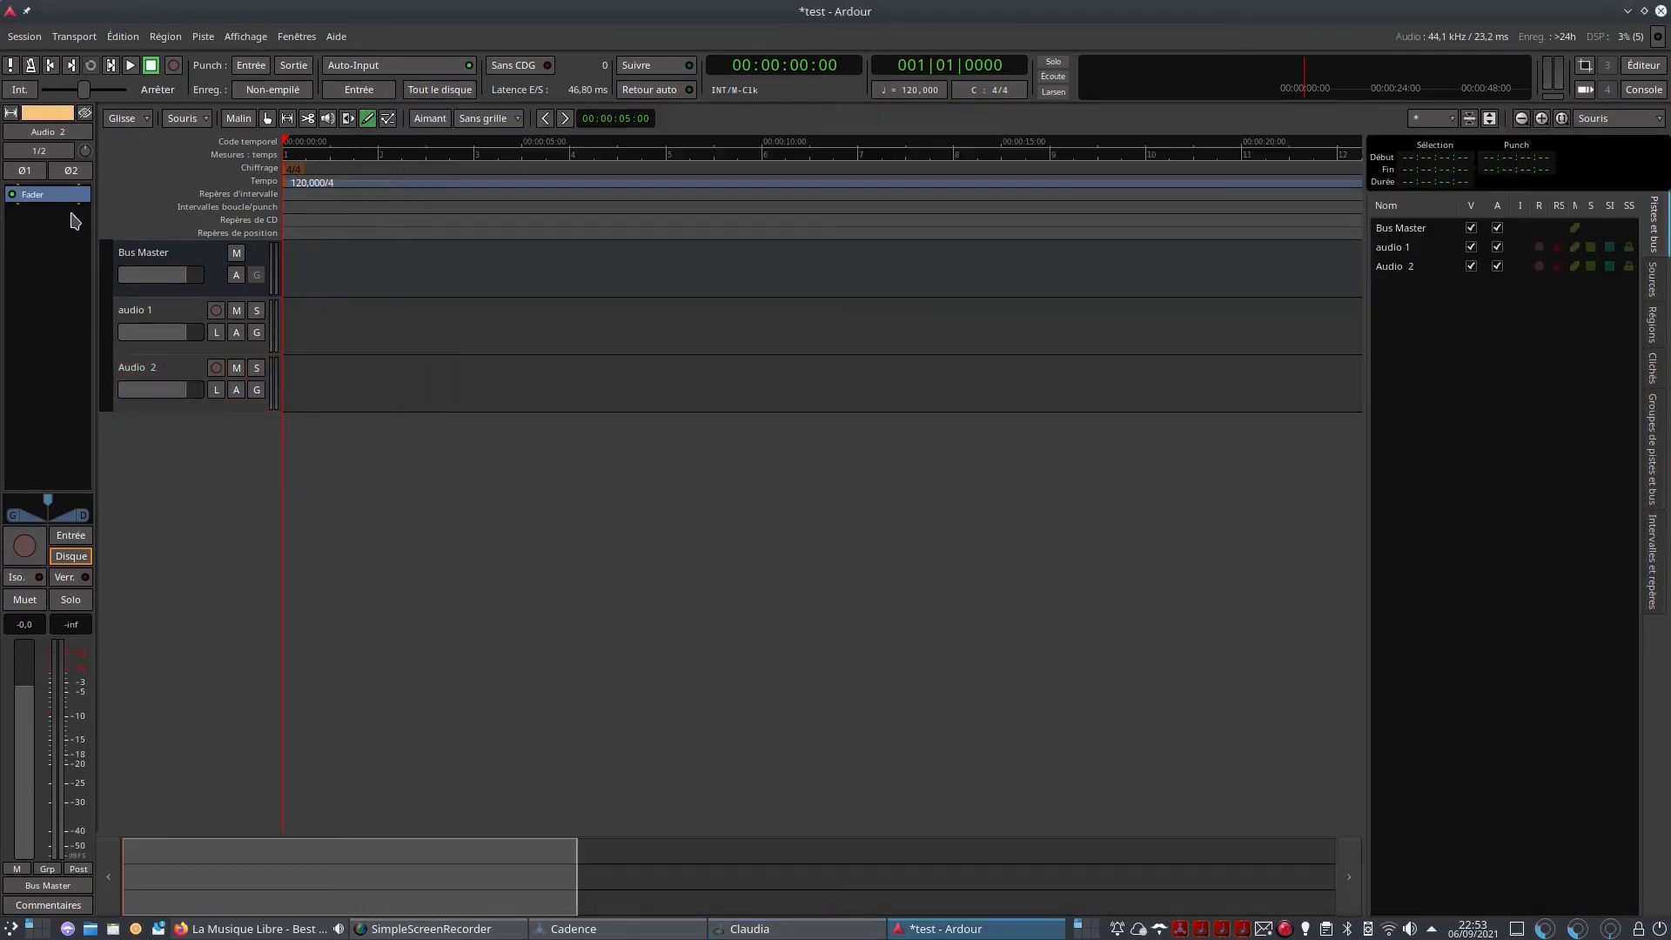
{"action": "left_click", "coordinate": [61, 153]}
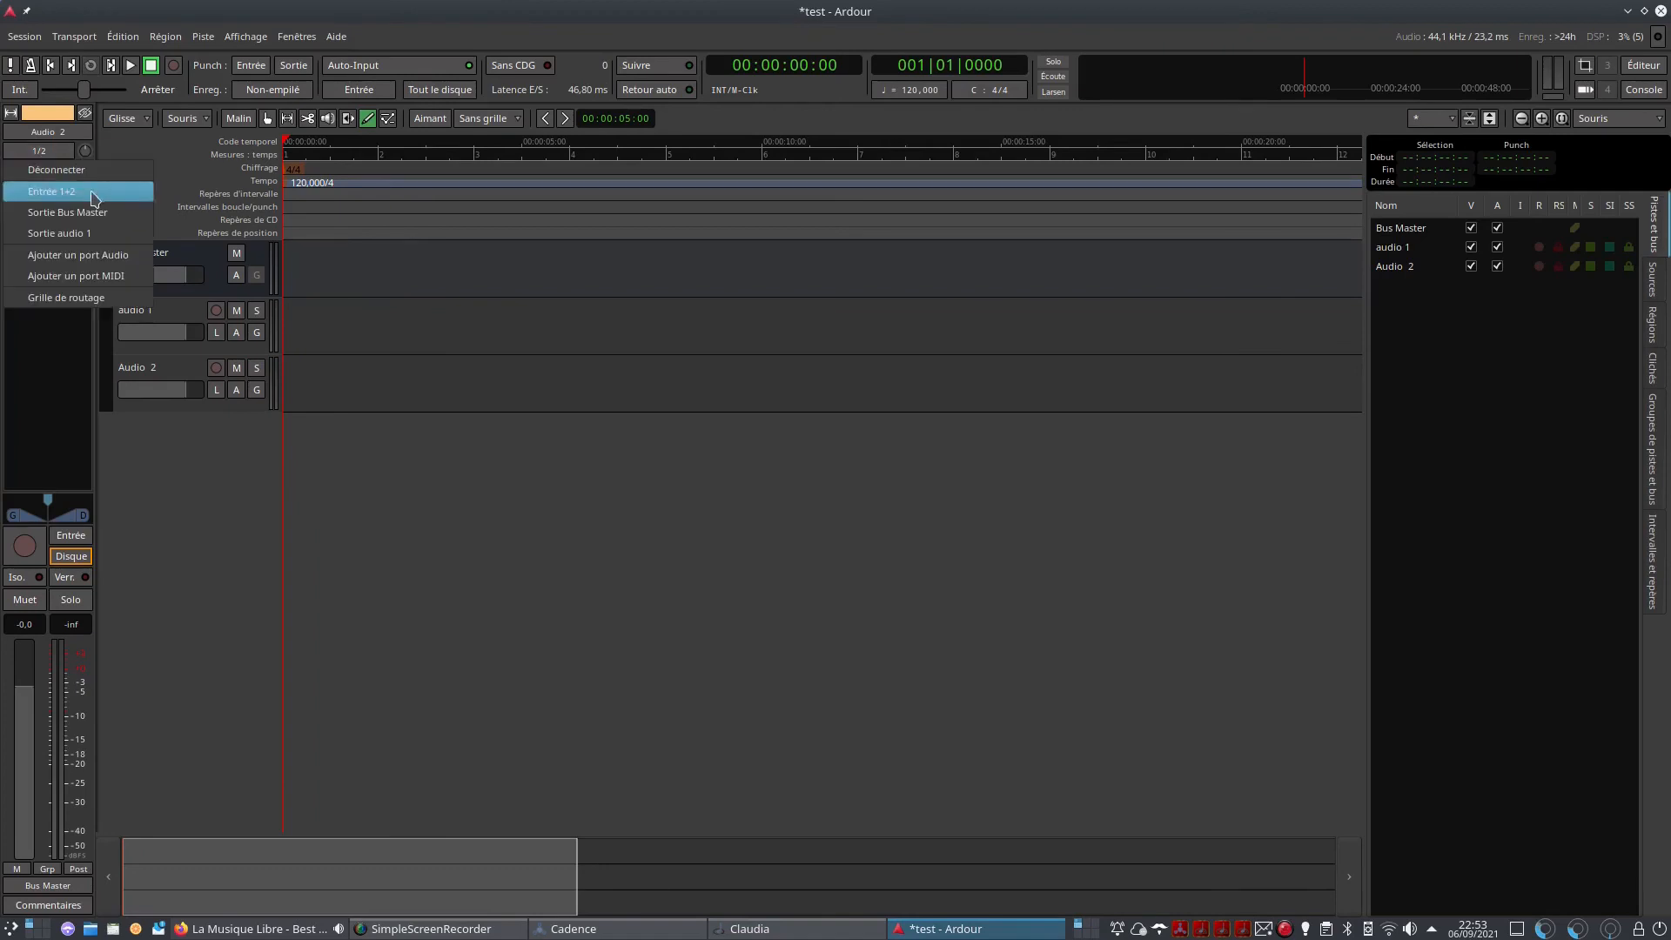
{"action": "left_click", "coordinate": [183, 459]}
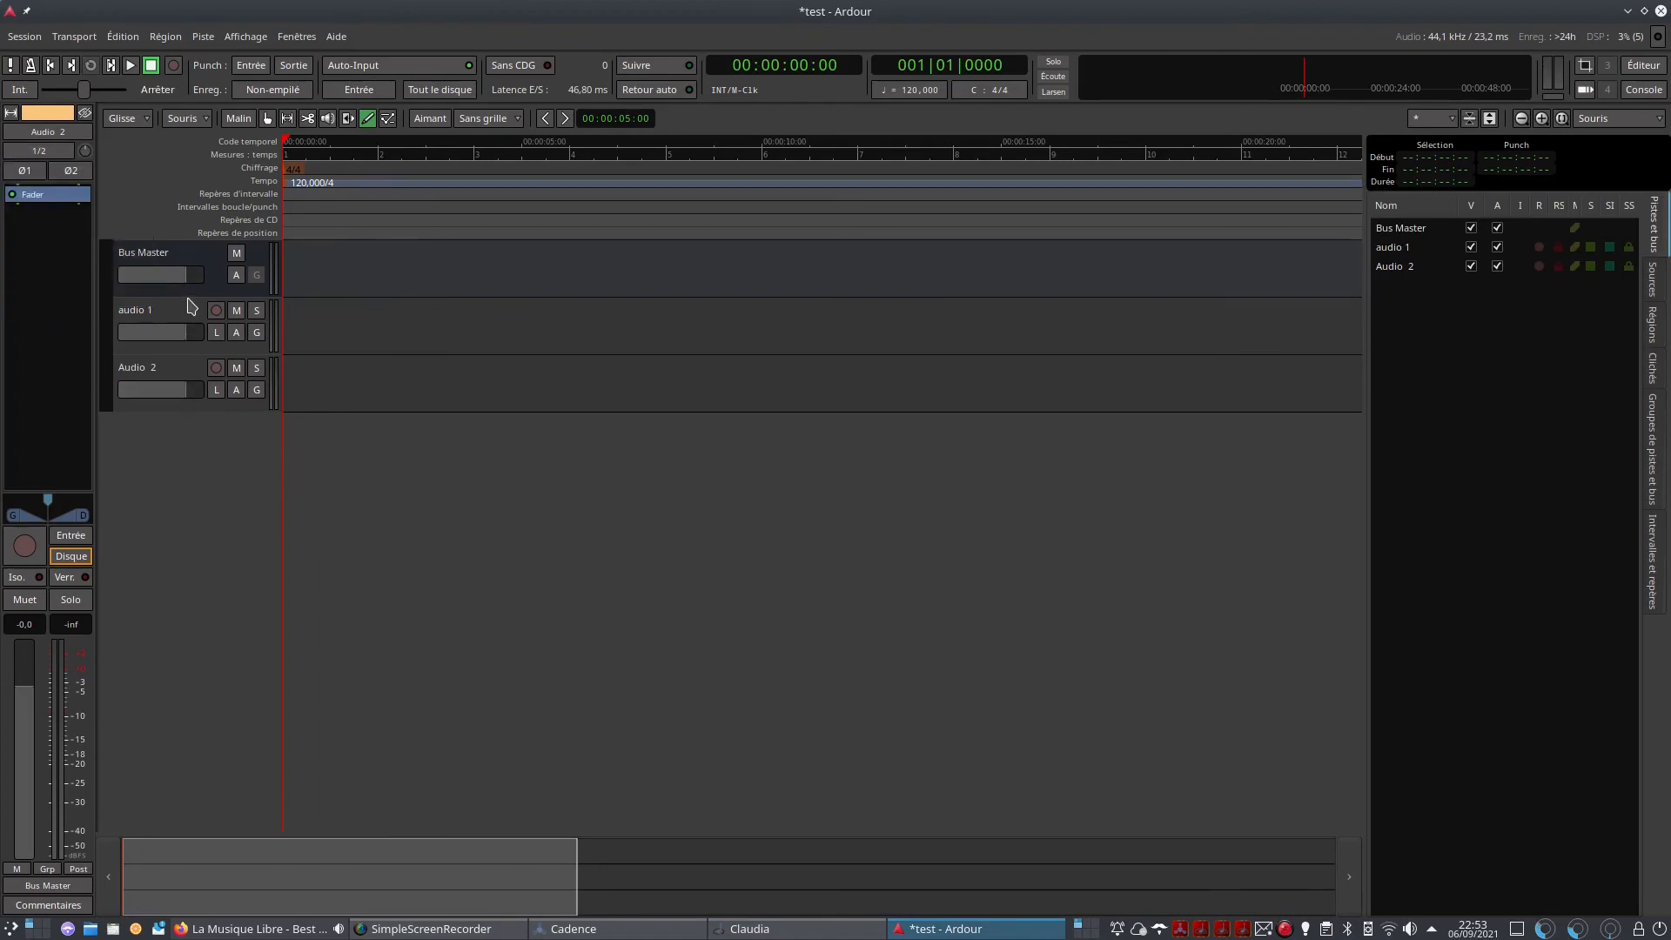
Open the input routing grid of track audio 1 and disconnect capture_1 and capture_2 from its inputs
{"action": "right_click", "coordinate": [189, 301]}
{"action": "left_click", "coordinate": [285, 357]}
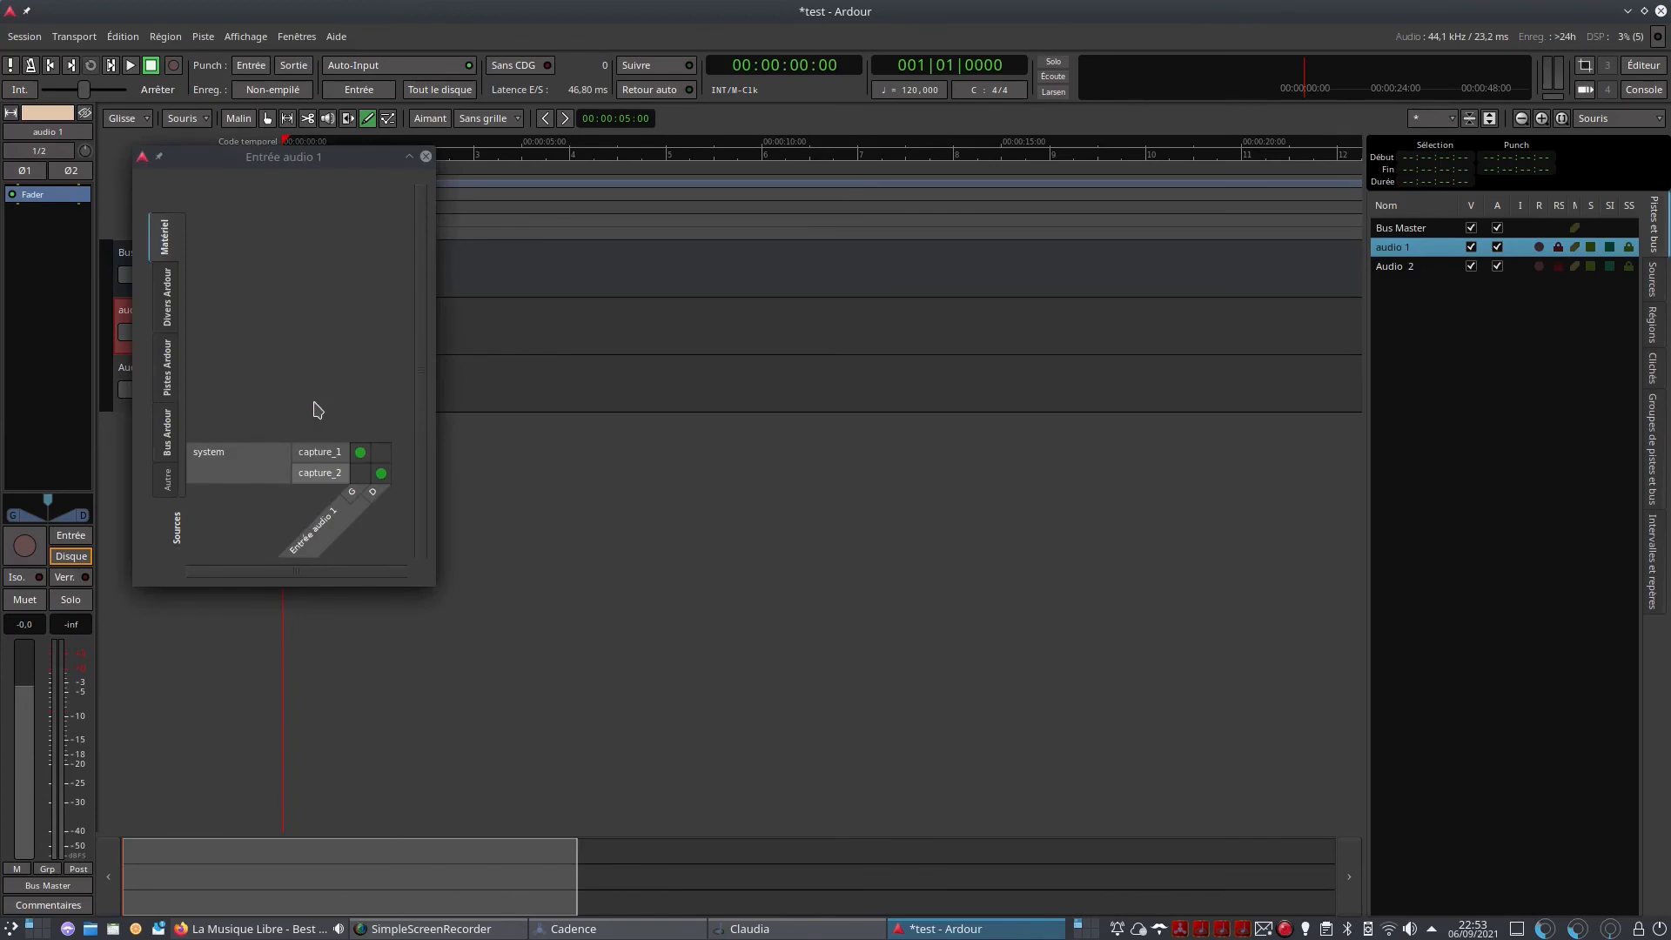
{"action": "left_click", "coordinate": [360, 452]}
{"action": "left_click", "coordinate": [380, 473]}
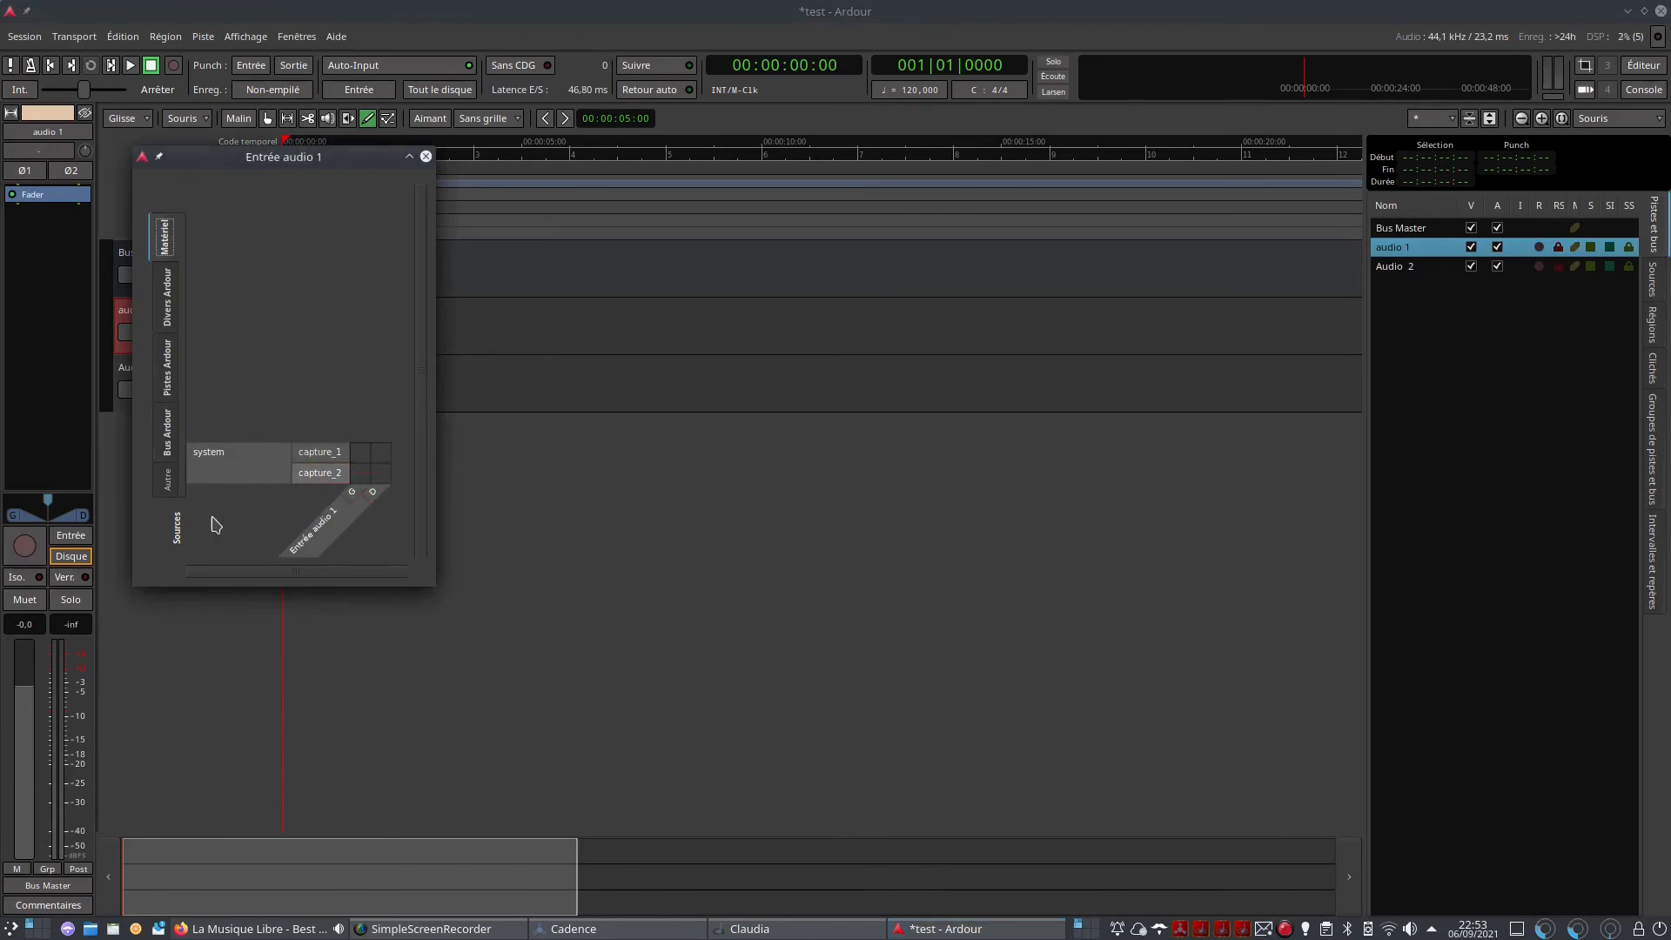
Connect PulseAudio JACK Sink's front-left and front-right to audio 1's two inputs and close the routing grid
{"action": "left_click", "coordinate": [167, 480]}
{"action": "left_click", "coordinate": [360, 451]}
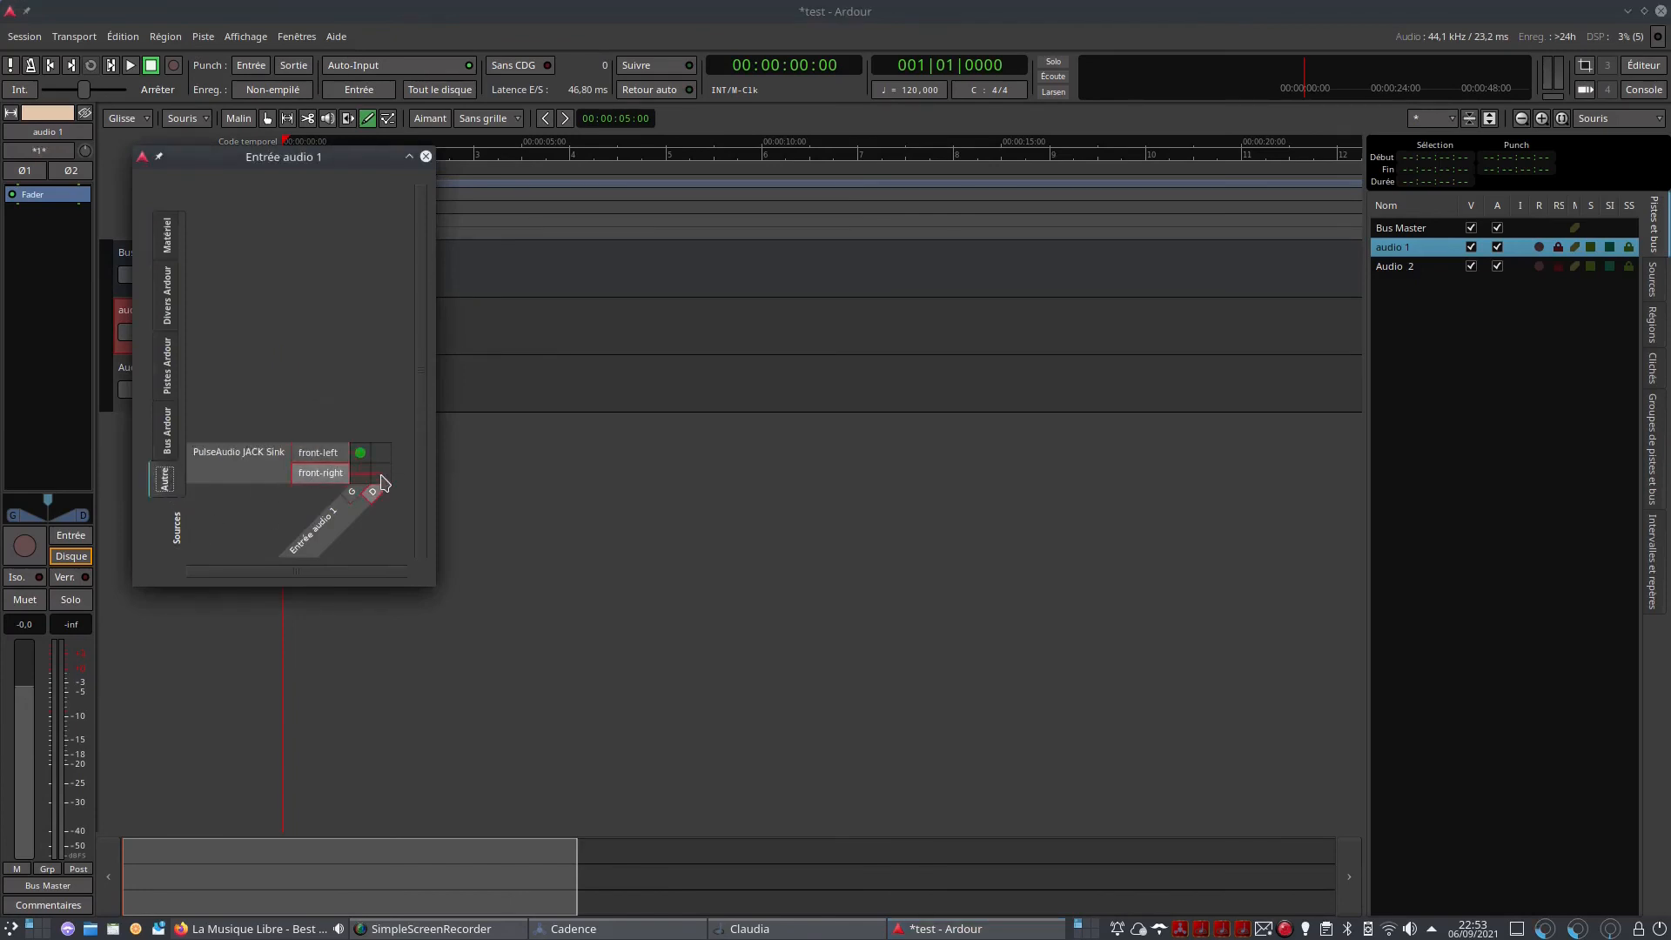
{"action": "left_click", "coordinate": [380, 481]}
{"action": "left_click_drag", "start_coordinate": [378, 429], "coordinate": [1000, 584]}
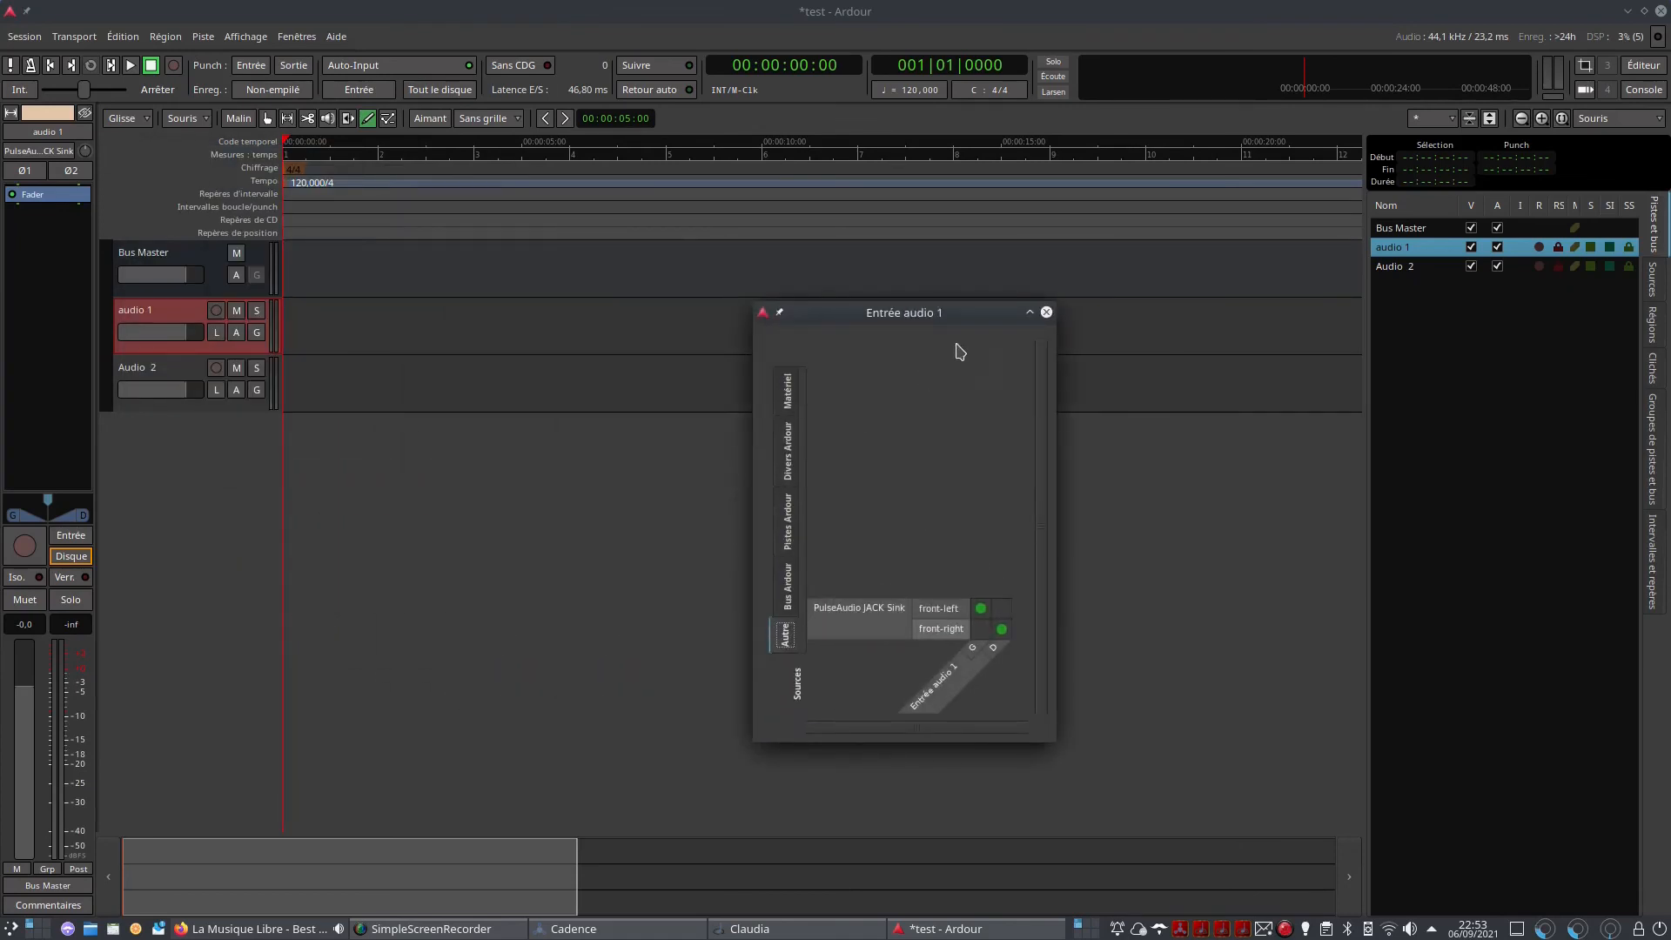
{"action": "left_click", "coordinate": [1048, 310]}
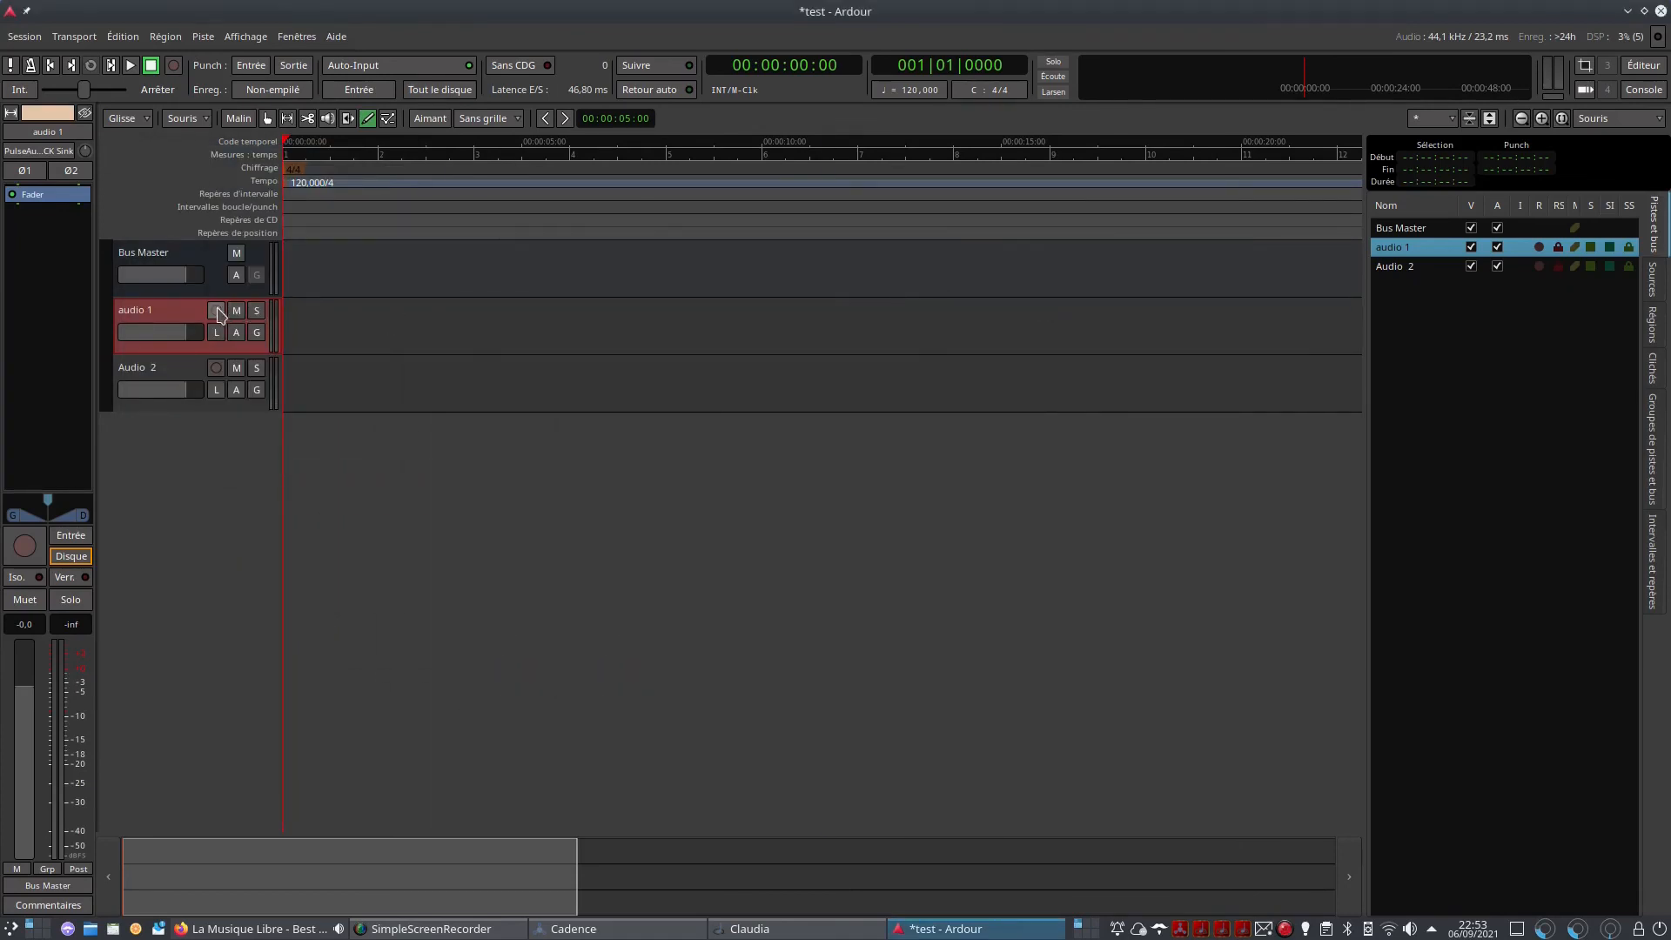
Arm track audio 1, increase its height, and start recording the Firefox sound in Ardour
{"action": "left_click", "coordinate": [216, 310]}
{"action": "left_click_drag", "start_coordinate": [211, 355], "coordinate": [211, 505]}
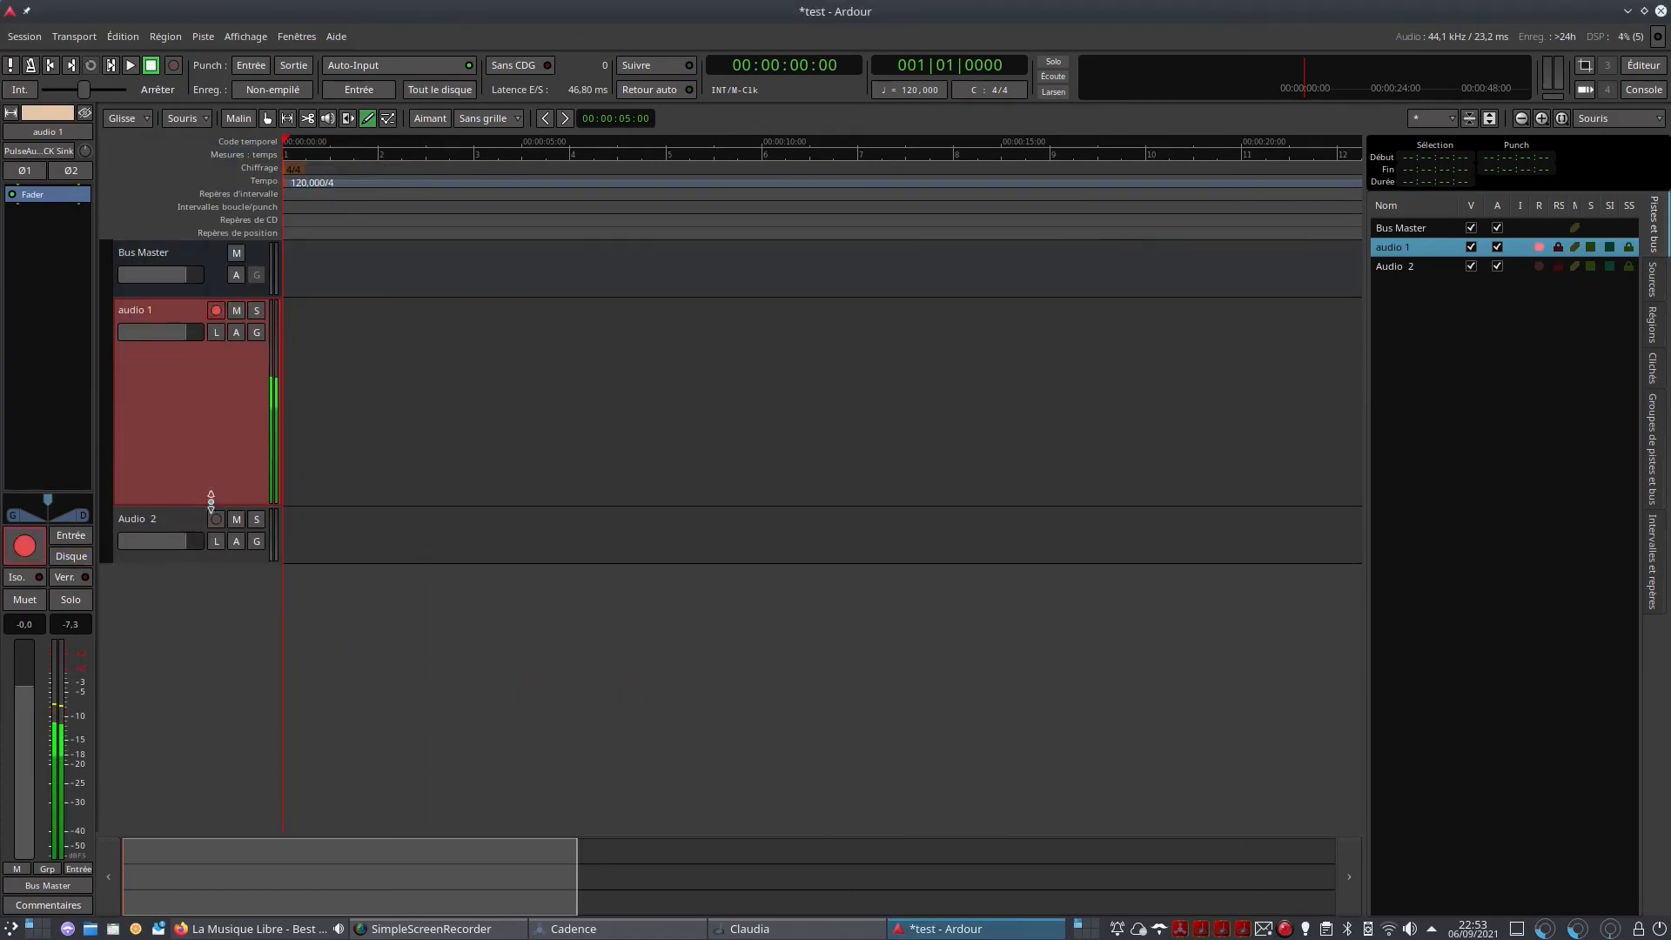
{"action": "key", "text": "shift+r"}
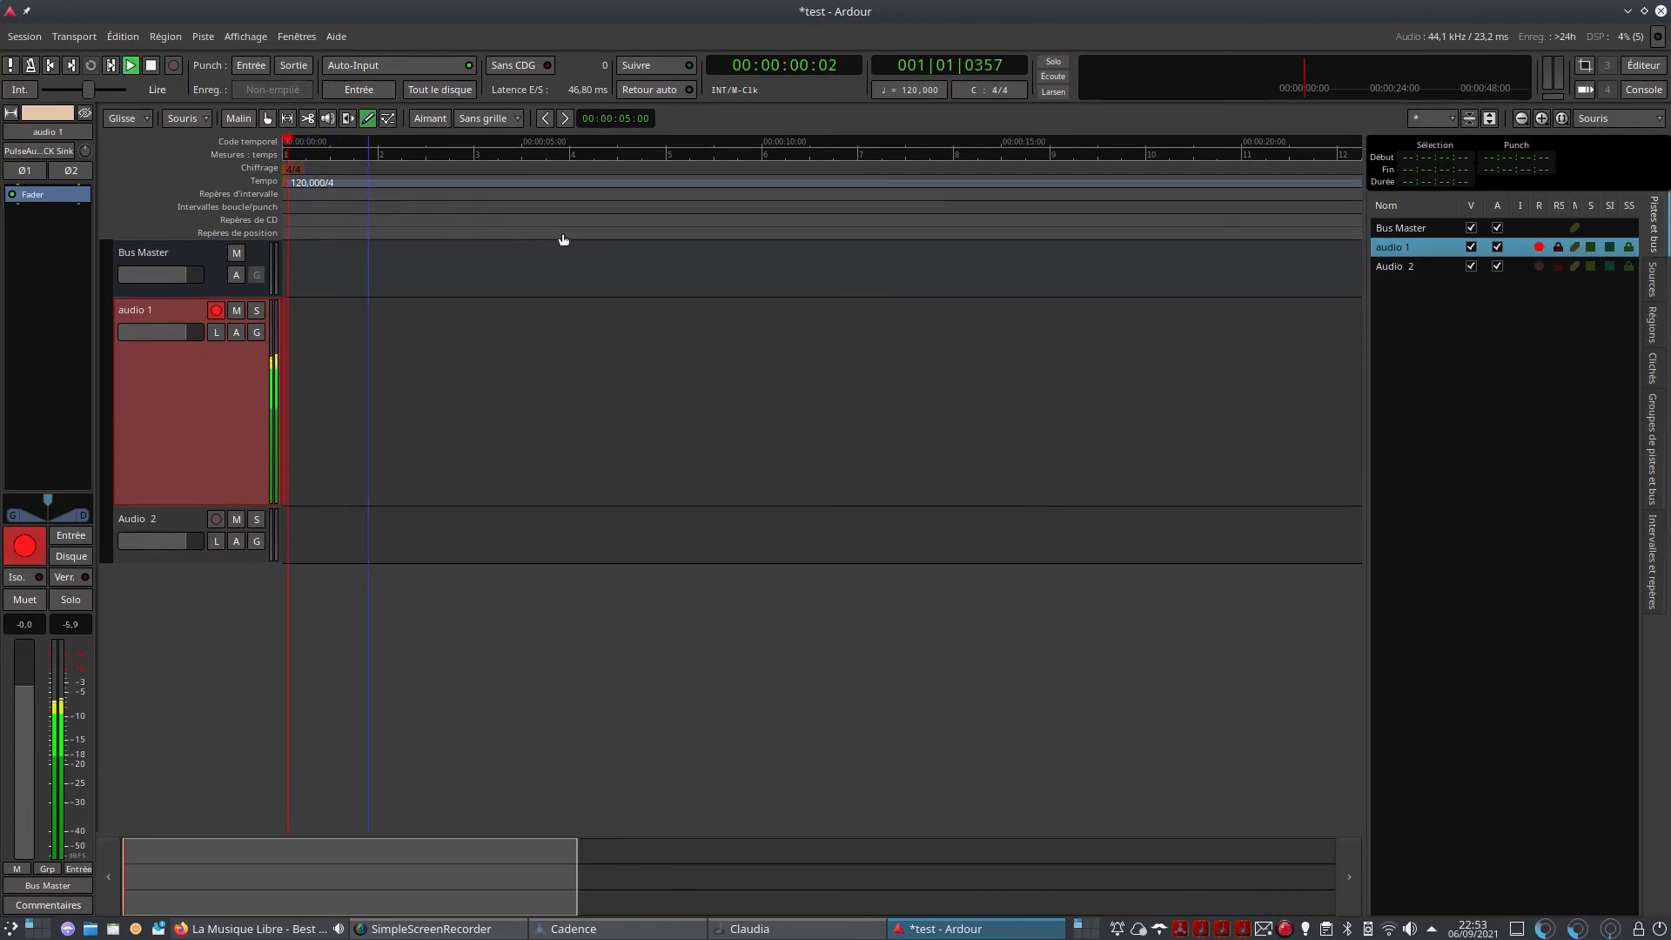